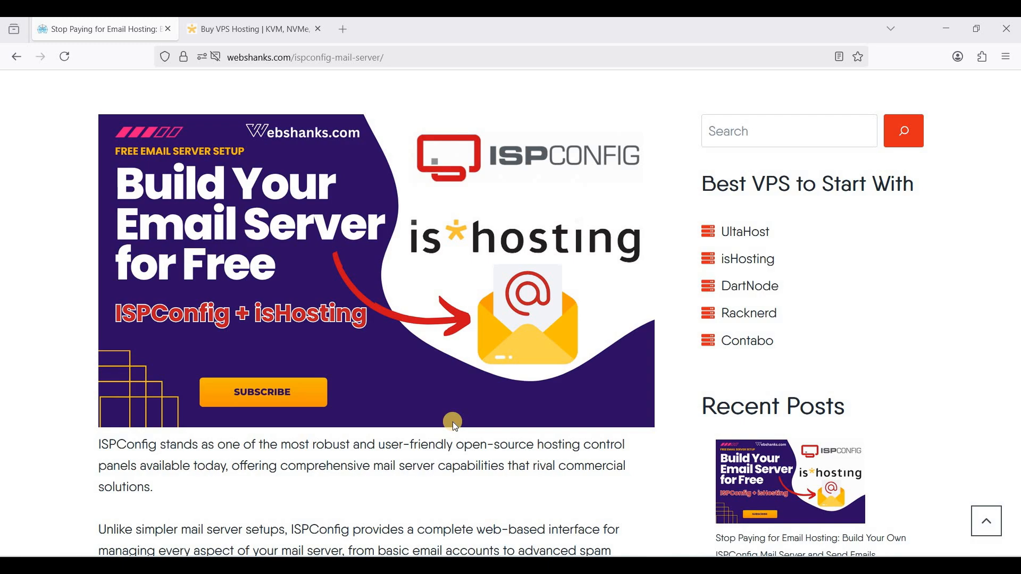
Scroll the webshanks guide down to the 'Step 1: Get a VPS with Open Port 25' heading
scroll(453, 423, down, 10)
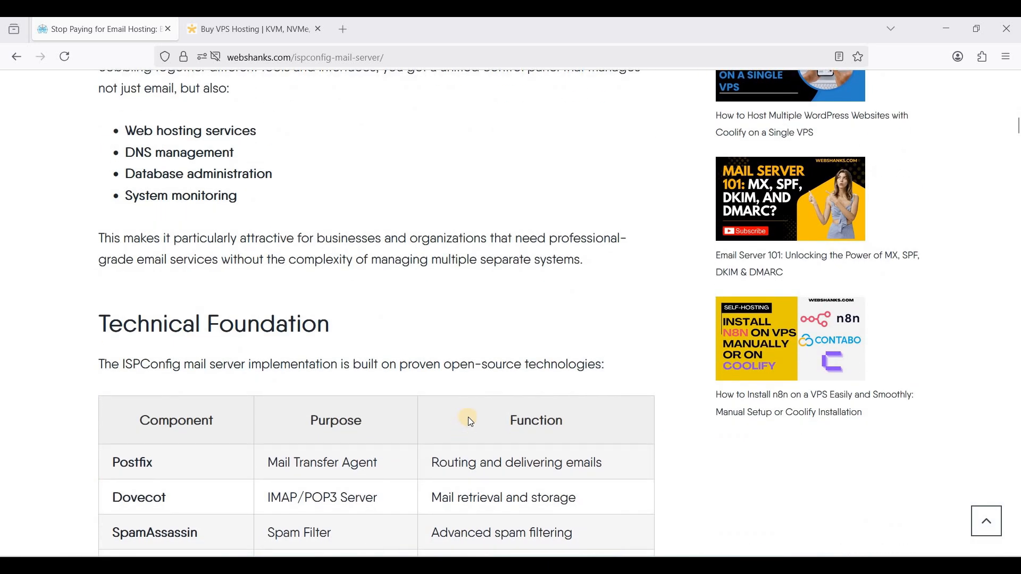
scroll(468, 417, down, 15)
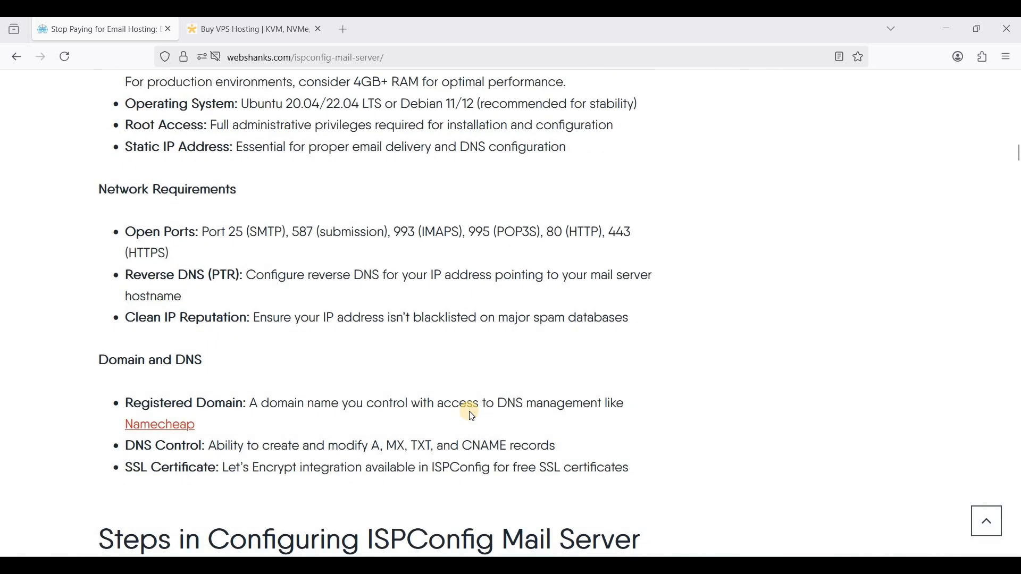
scroll(470, 411, down, 8)
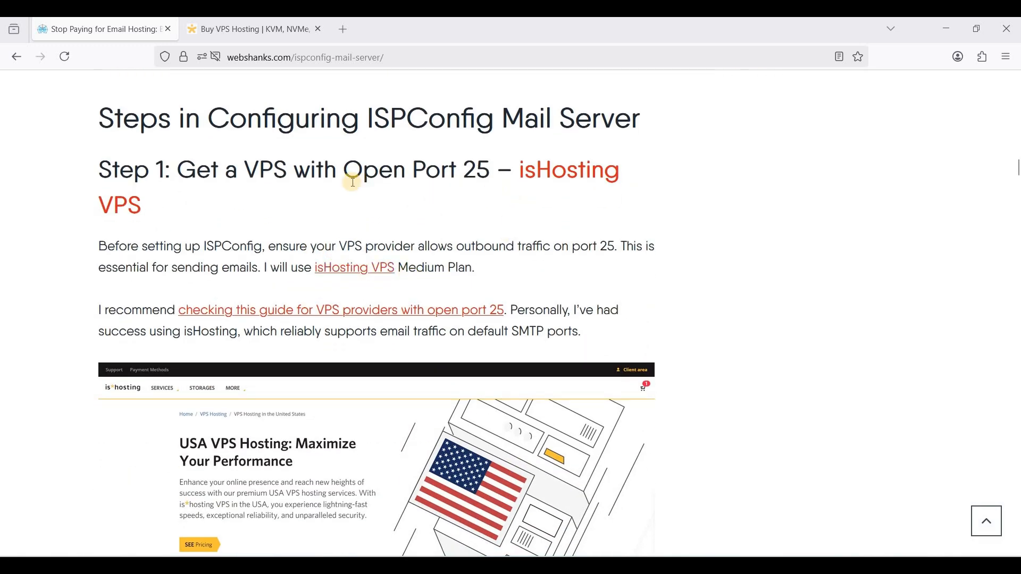
On isHosting's VPS pricing, start an order for the Medium Linux SSD plan
click(236, 33)
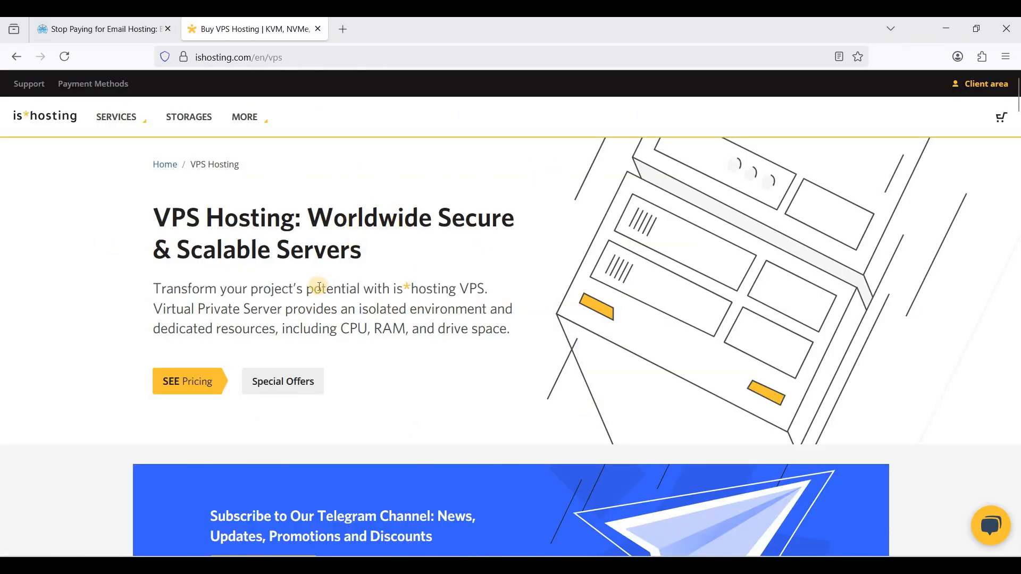
scroll(329, 345, down, 5)
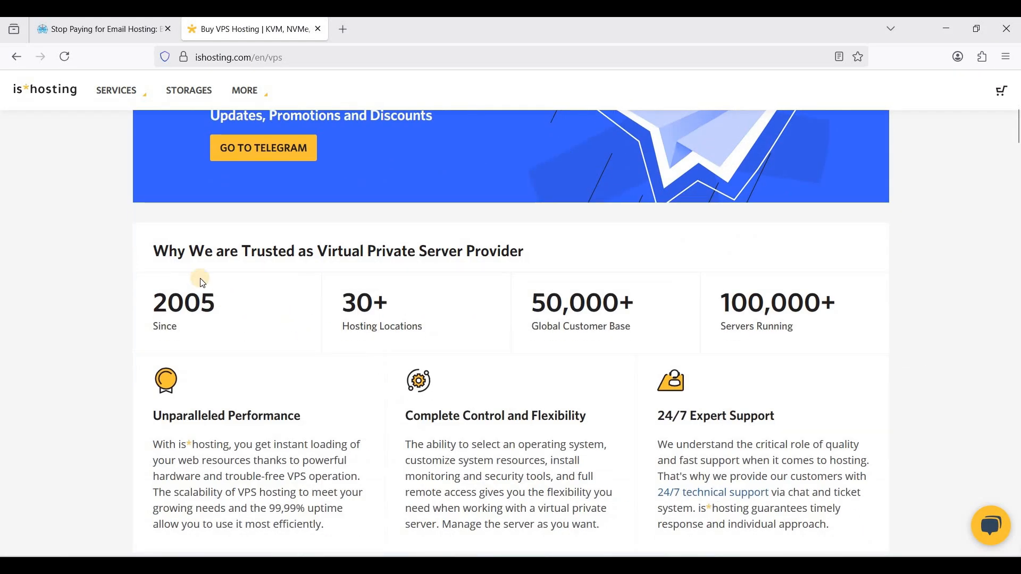
scroll(208, 272, up, 5)
click(222, 241)
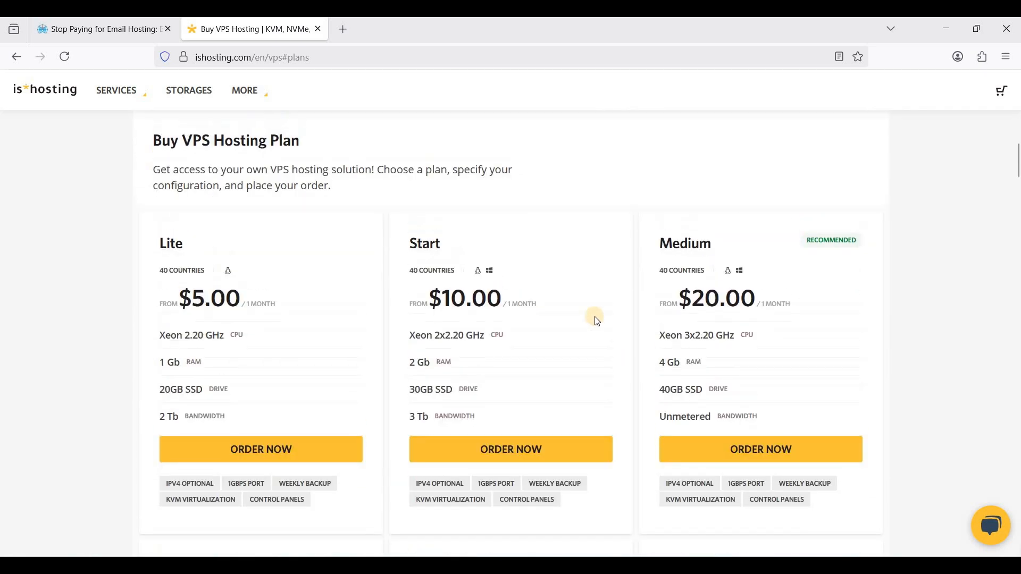
click(664, 253)
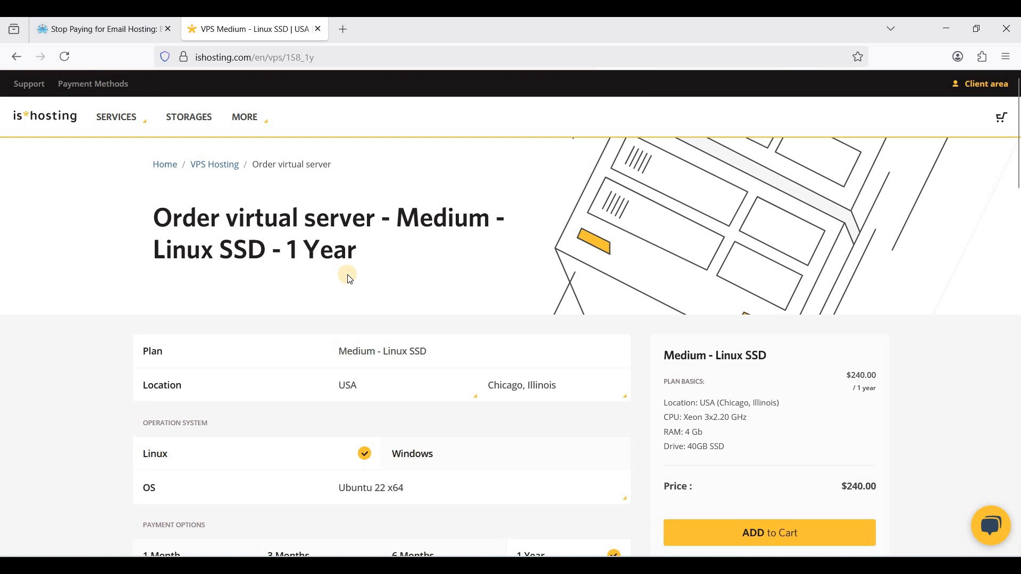
Review the Medium order page and its server city list, leaving Chicago unchanged
scroll(350, 279, down, 2)
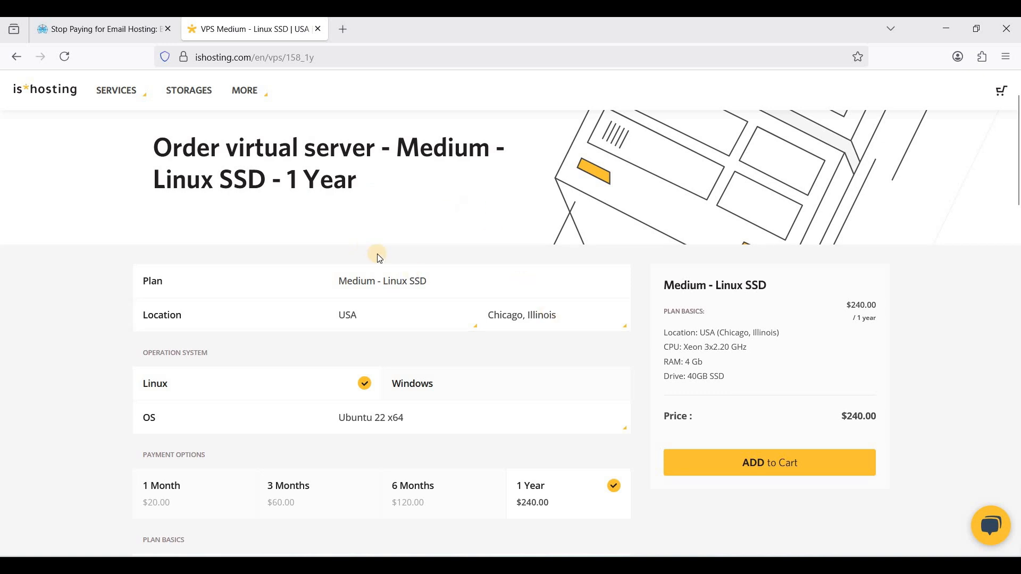
click(554, 320)
click(367, 318)
scroll(287, 280, up, 2)
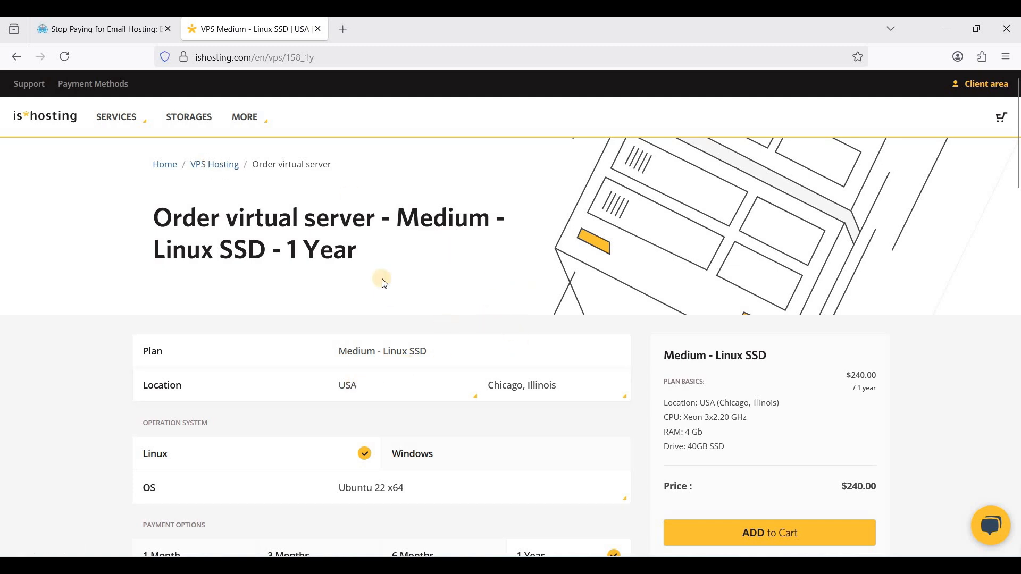
scroll(386, 285, down, 3)
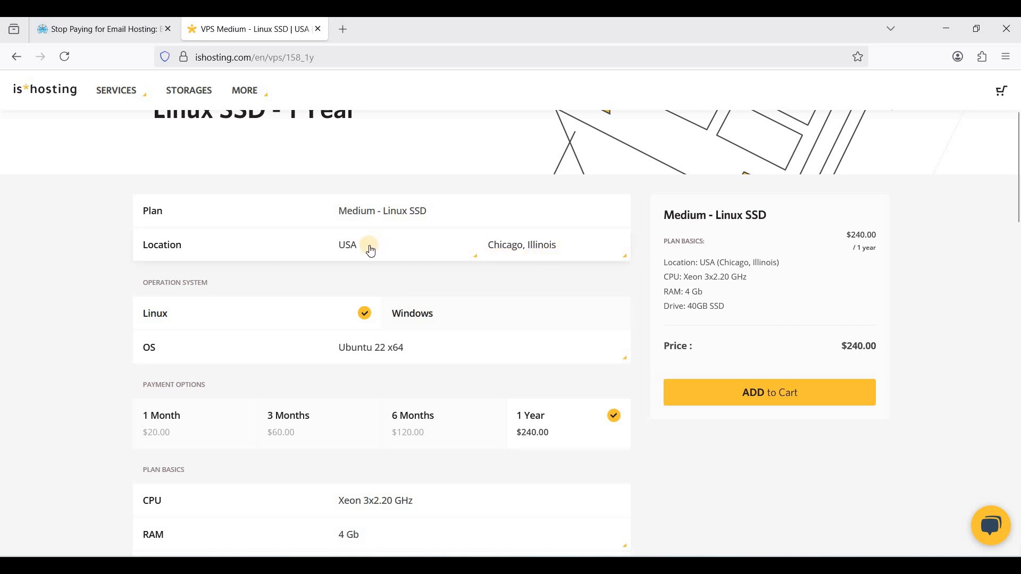
Change the order's server location to Dallas, Texas
click(538, 258)
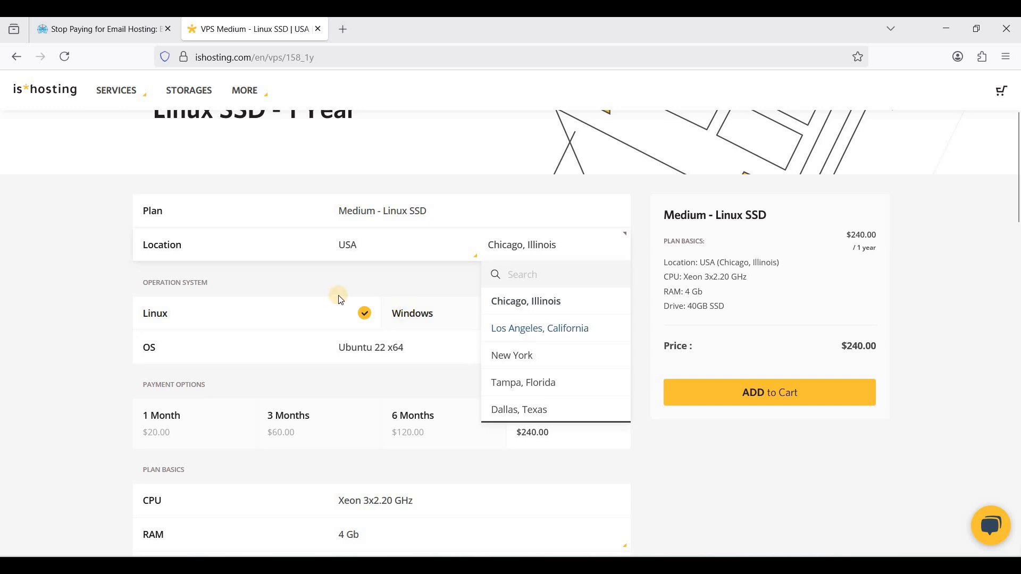
scroll(527, 305, down, 2)
click(519, 342)
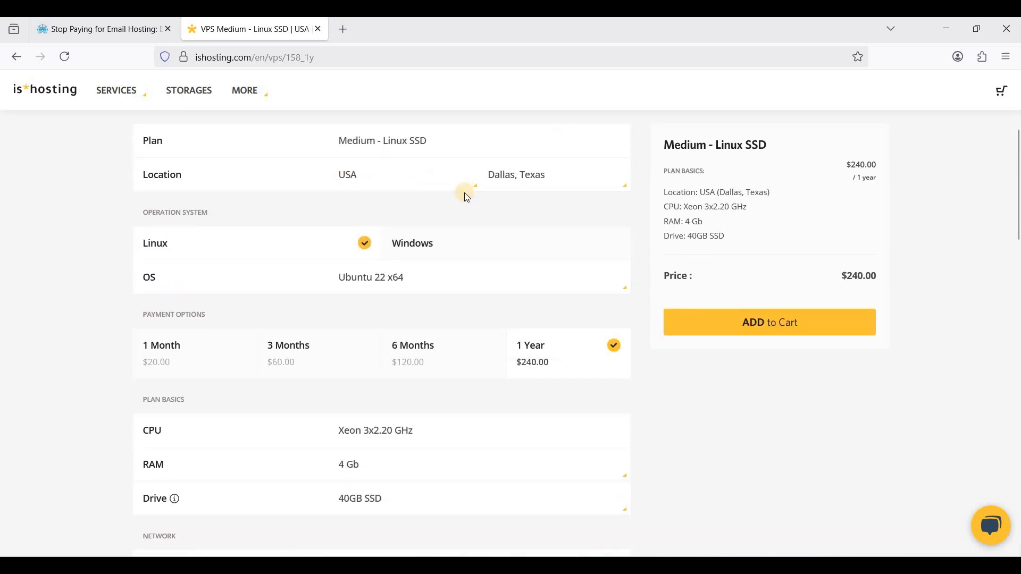
scroll(533, 308, up, 2)
scroll(535, 308, up, 1)
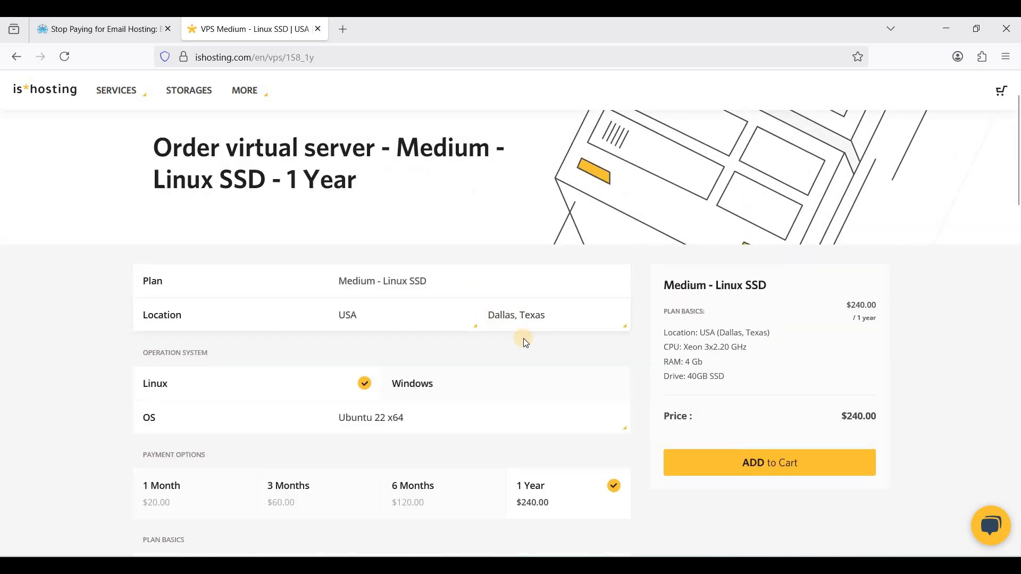
scroll(531, 173, down, 4)
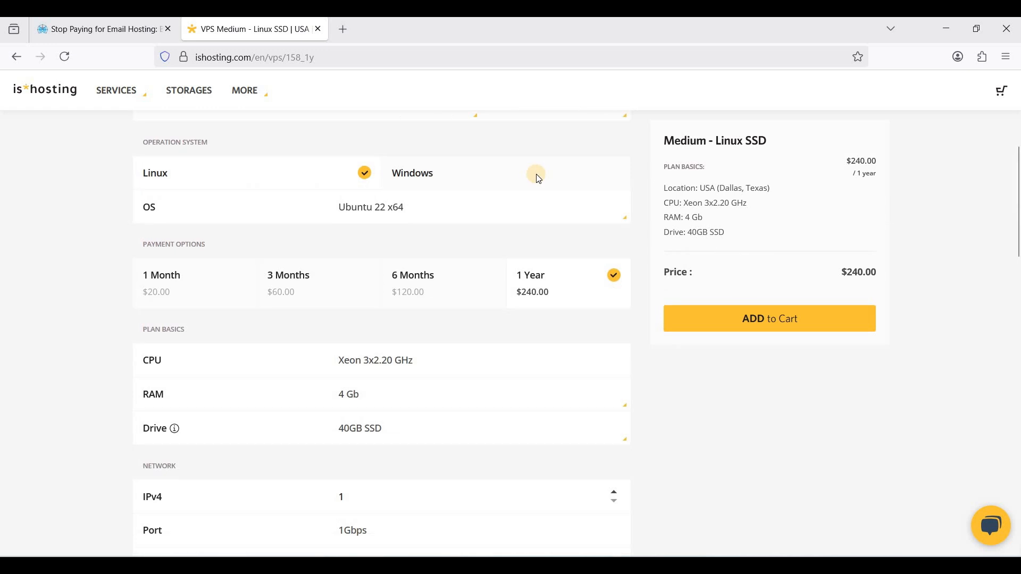
scroll(358, 296, up, 2)
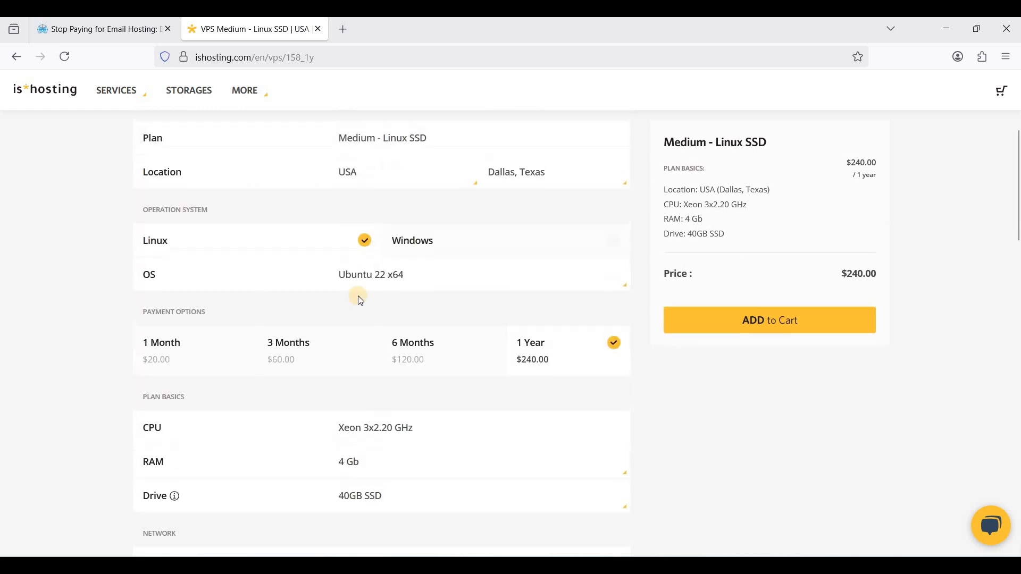
Compare the 1 Month ($20.00) and 3 Months billing terms and review the order details
click(187, 349)
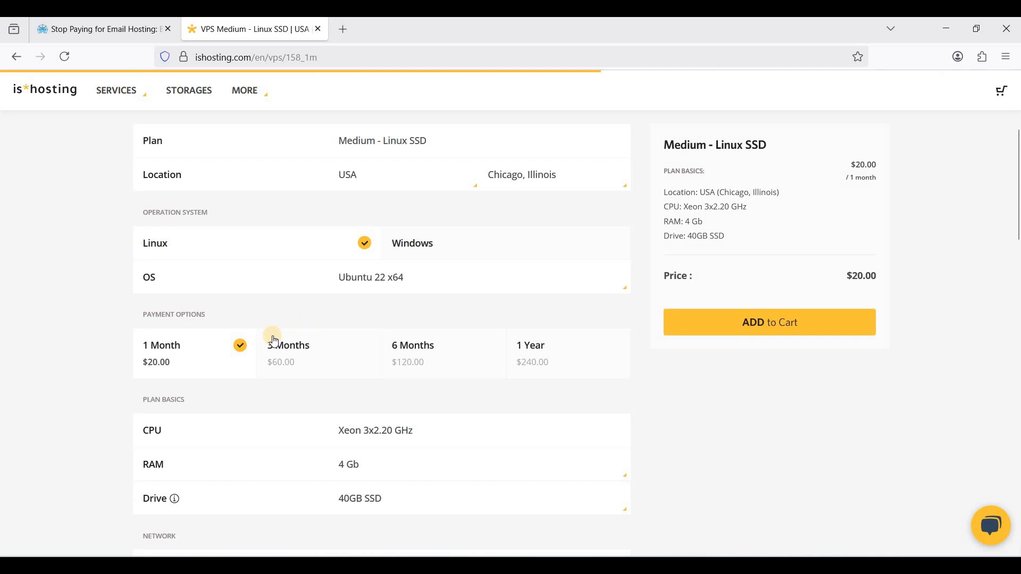
click(359, 319)
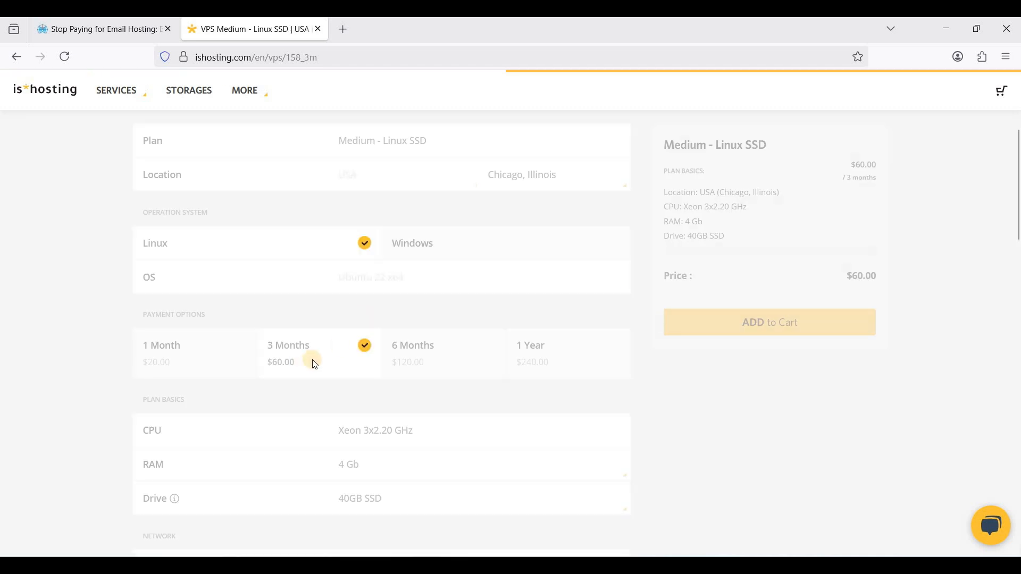
scroll(420, 278, down, 8)
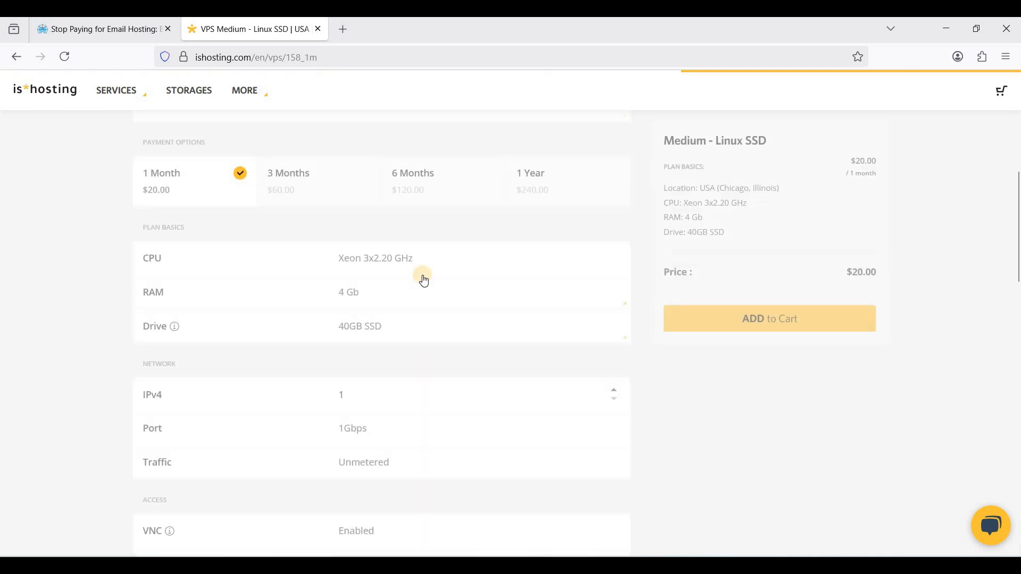
scroll(424, 280, down, 1)
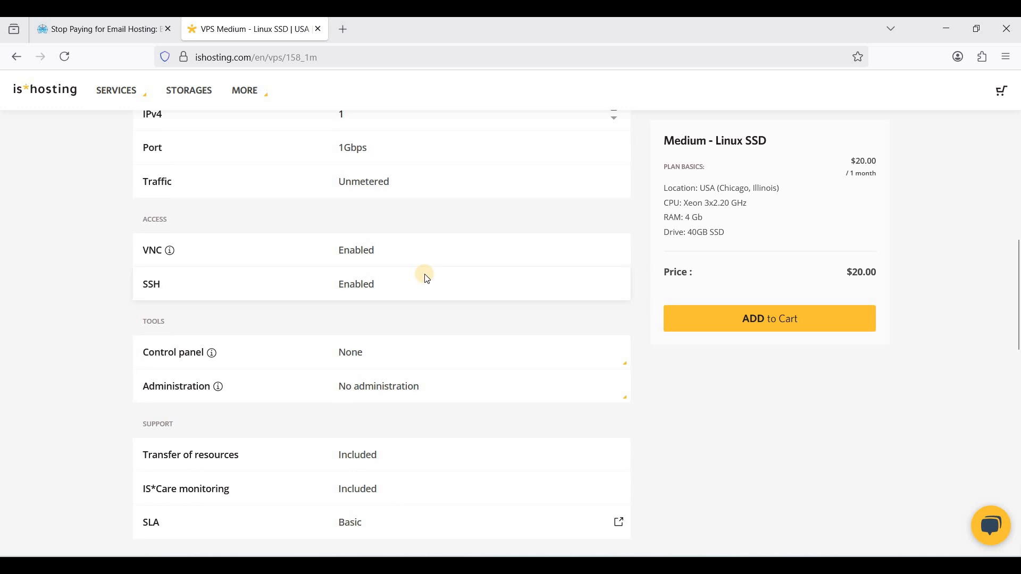
scroll(428, 279, down, 4)
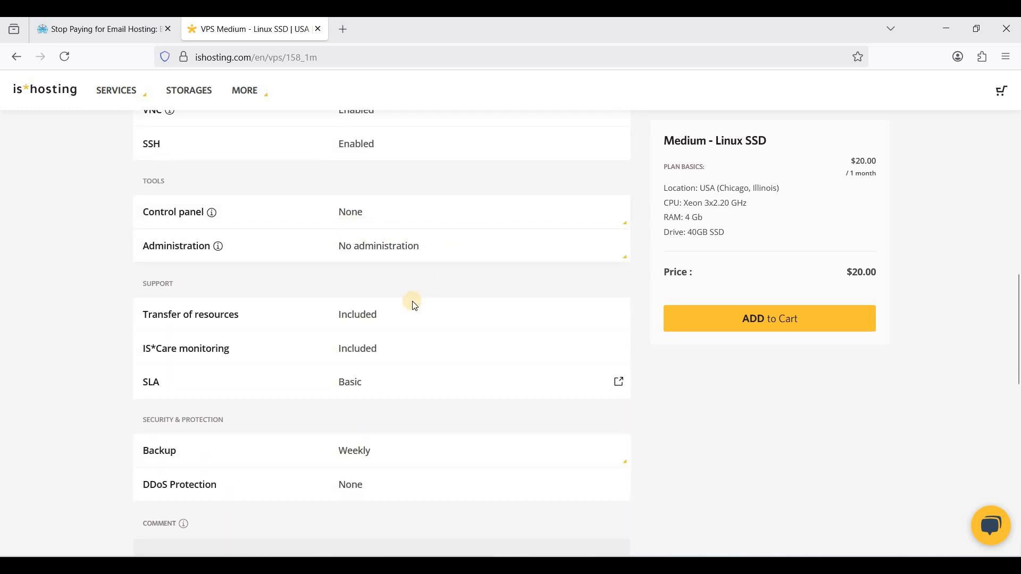
scroll(413, 307, down, 5)
scroll(412, 308, up, 5)
scroll(402, 380, up, 1)
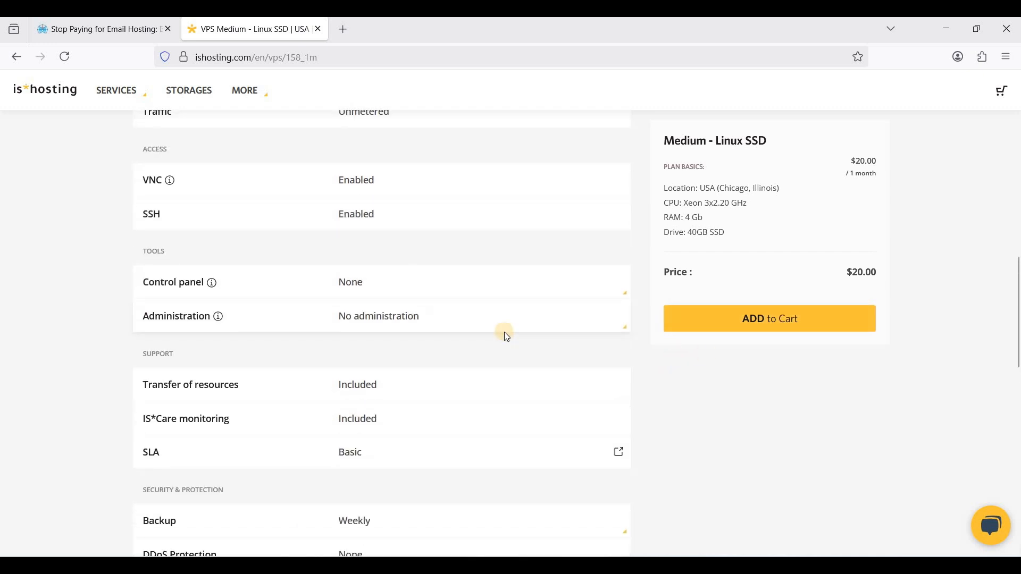
scroll(505, 334, up, 5)
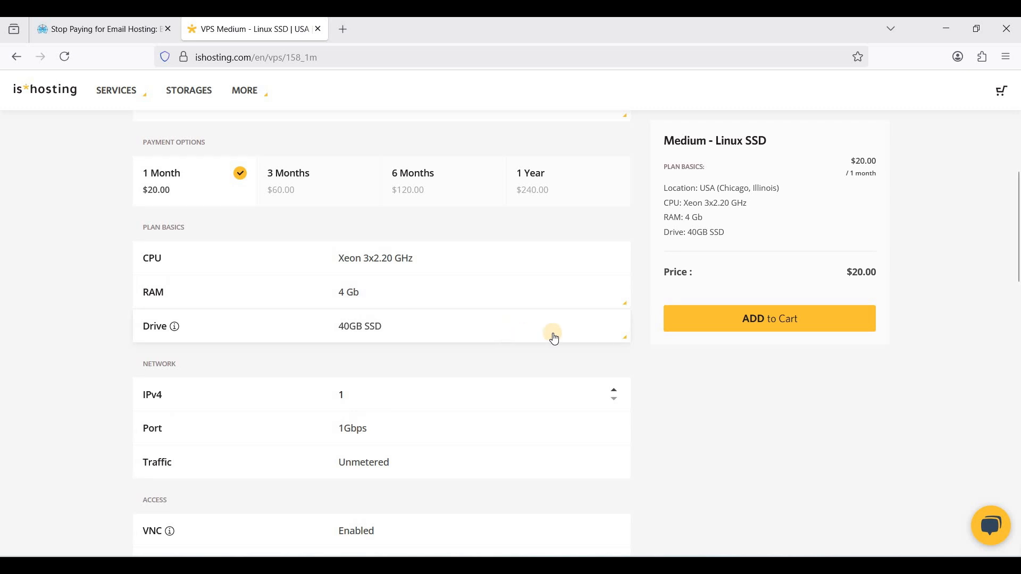
scroll(554, 338, up, 3)
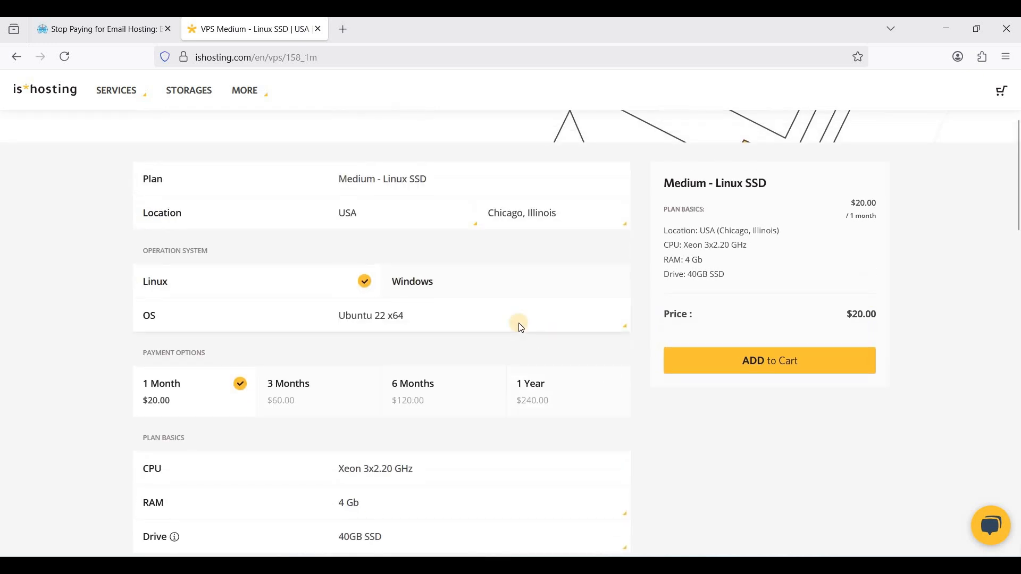
scroll(520, 326, up, 2)
scroll(520, 326, up, 2)
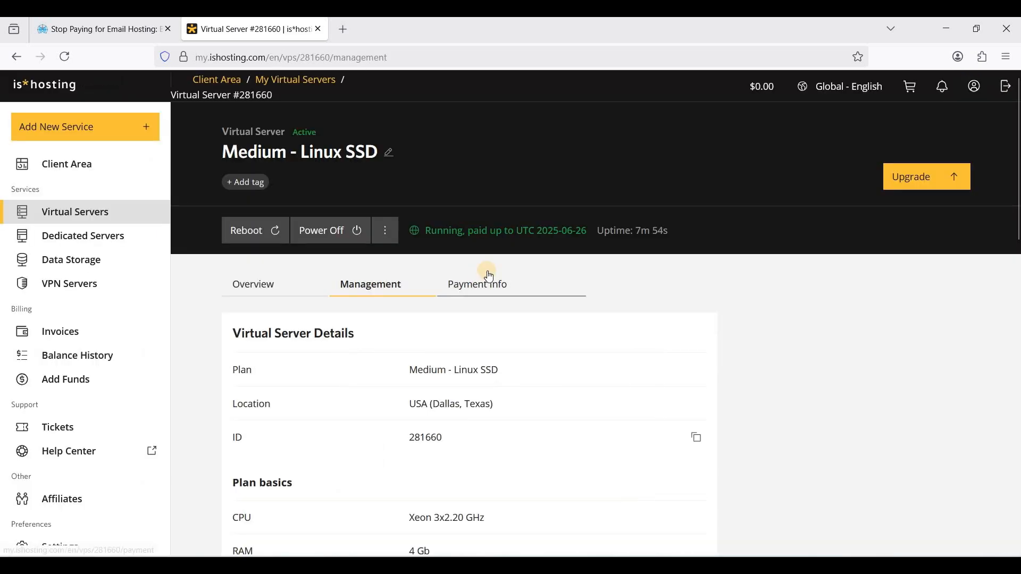
Highlight the VPS operating system, Debian 12 x64, then return to the webshanks guide
scroll(487, 294, down, 3)
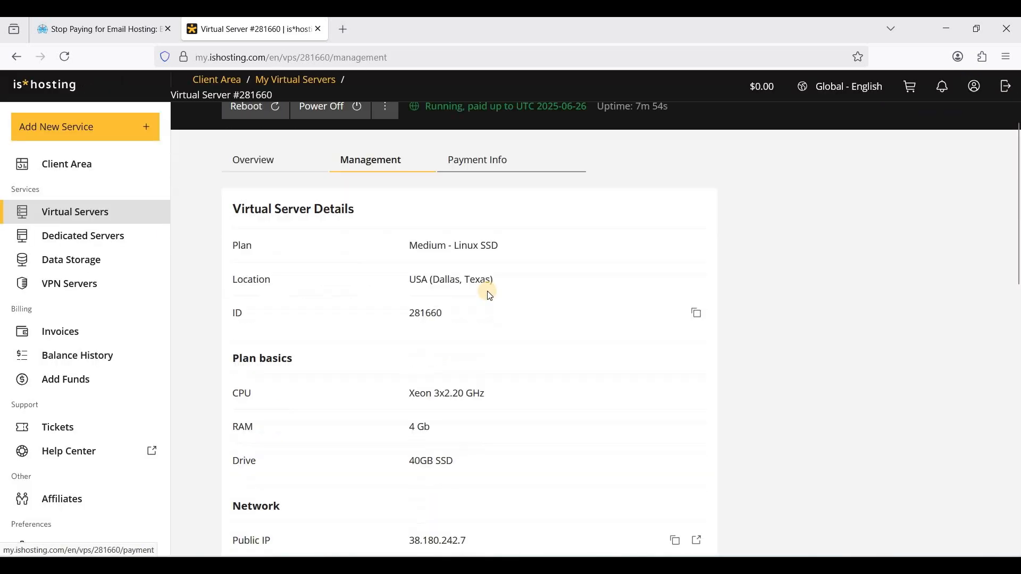
scroll(488, 296, up, 2)
scroll(488, 296, down, 3)
scroll(489, 296, up, 3)
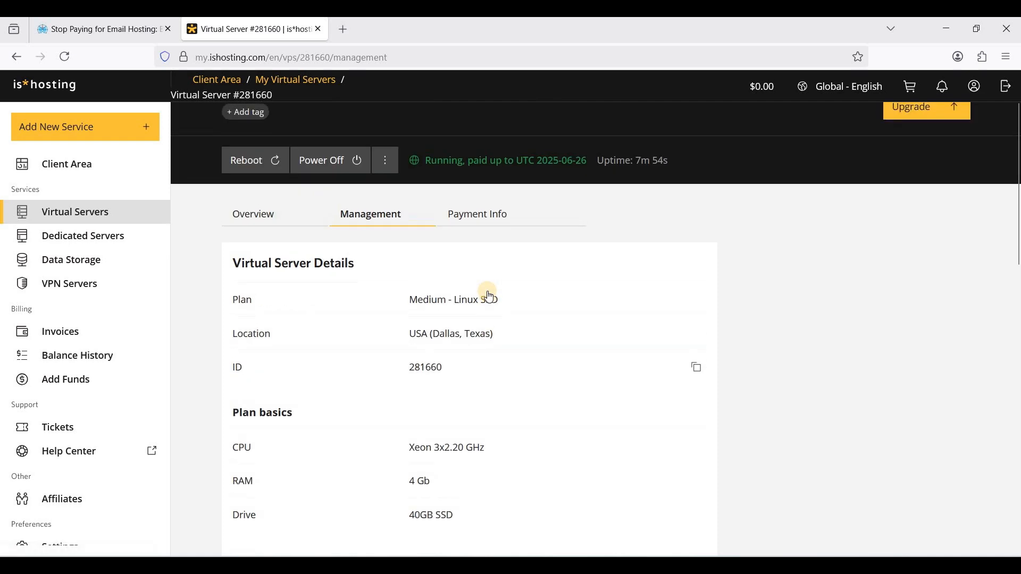
scroll(489, 294, down, 3)
scroll(485, 334, down, 3)
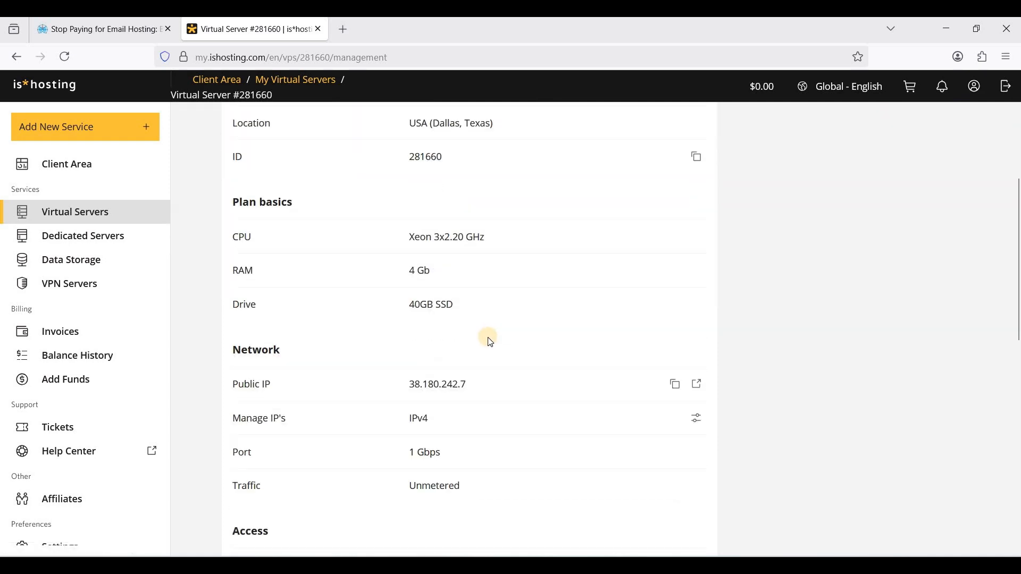
scroll(418, 256, up, 5)
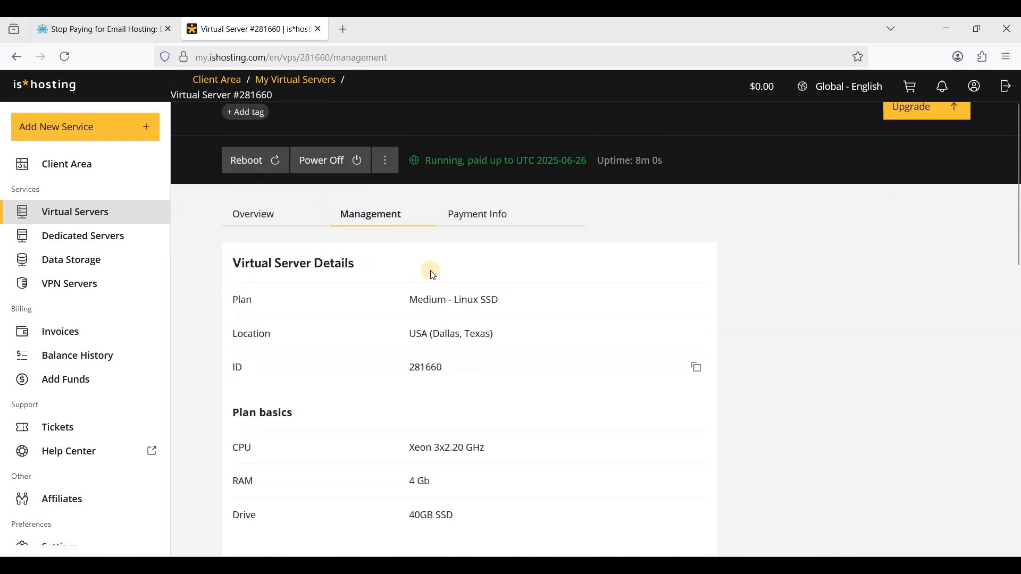
scroll(496, 387, down, 6)
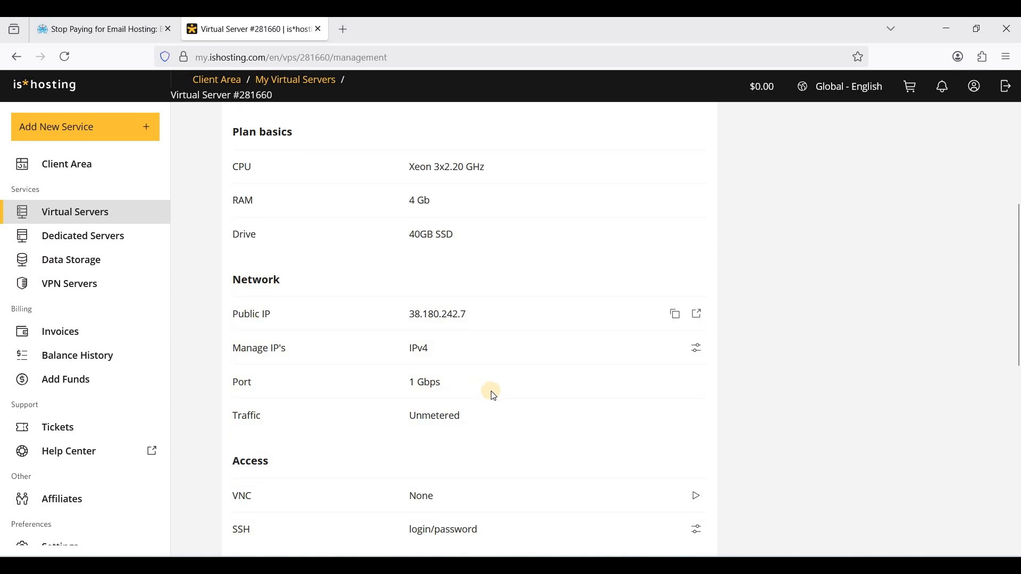
scroll(486, 359, up, 5)
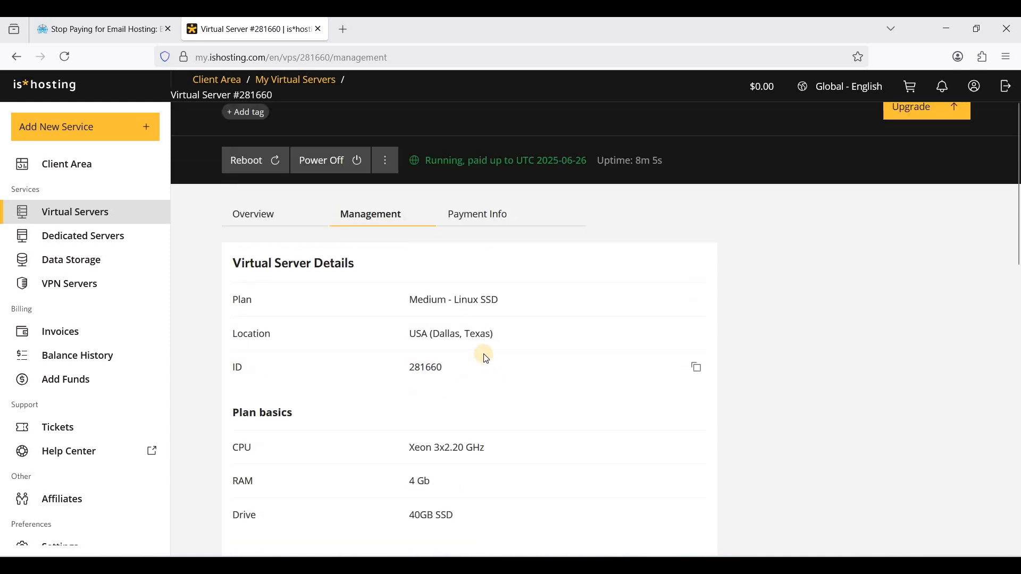
scroll(486, 359, down, 8)
scroll(487, 359, down, 5)
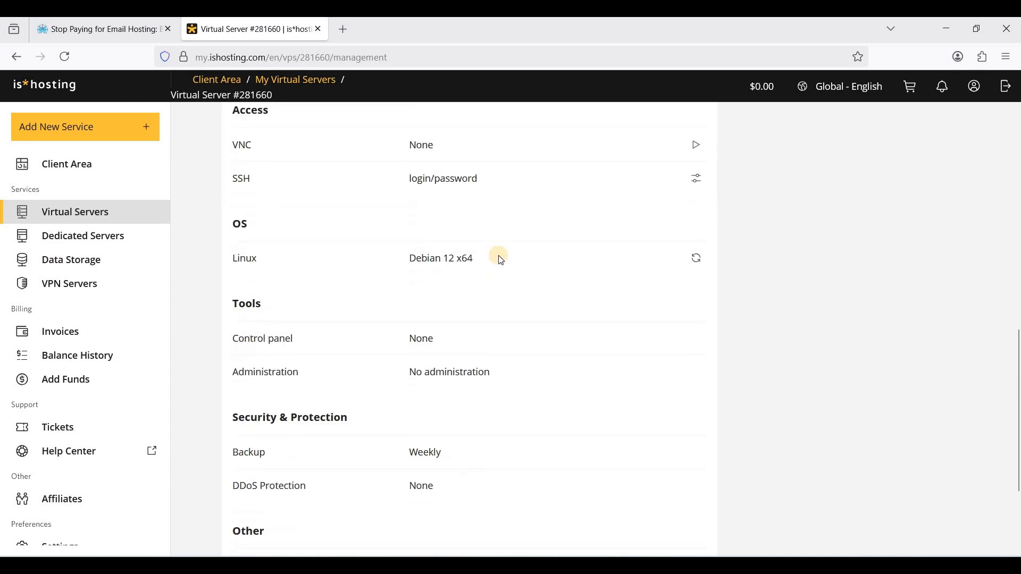
triple_click(502, 262)
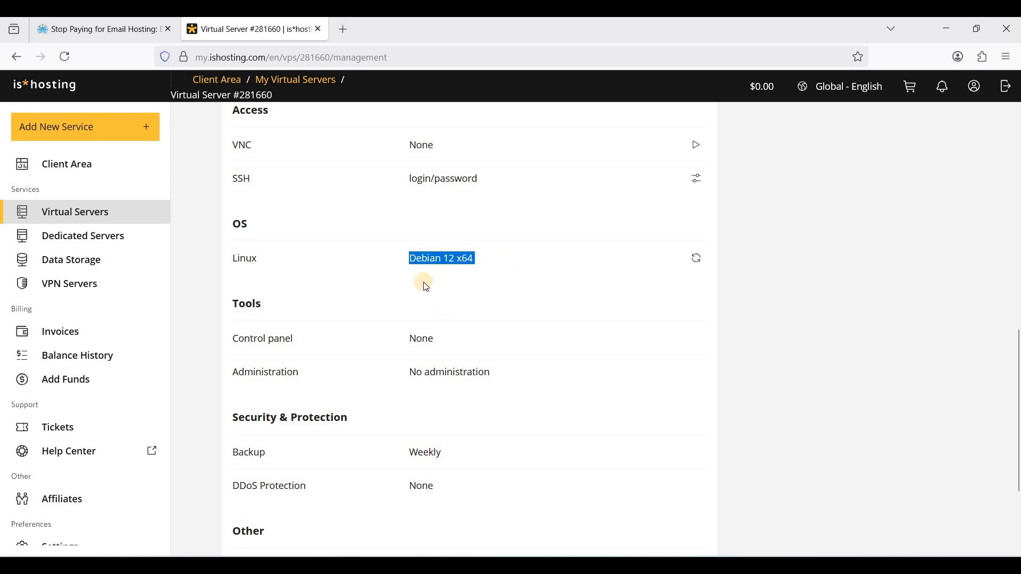
click(125, 34)
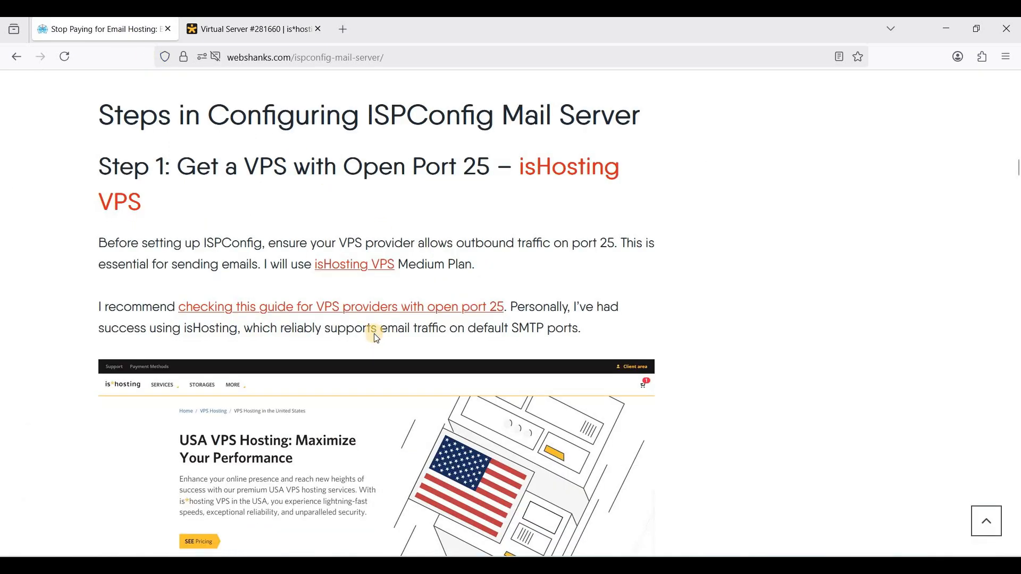
Scroll to the Essential DNS Records table and highlight its heading, A and AAAA rows
scroll(374, 333, down, 15)
scroll(377, 339, down, 5)
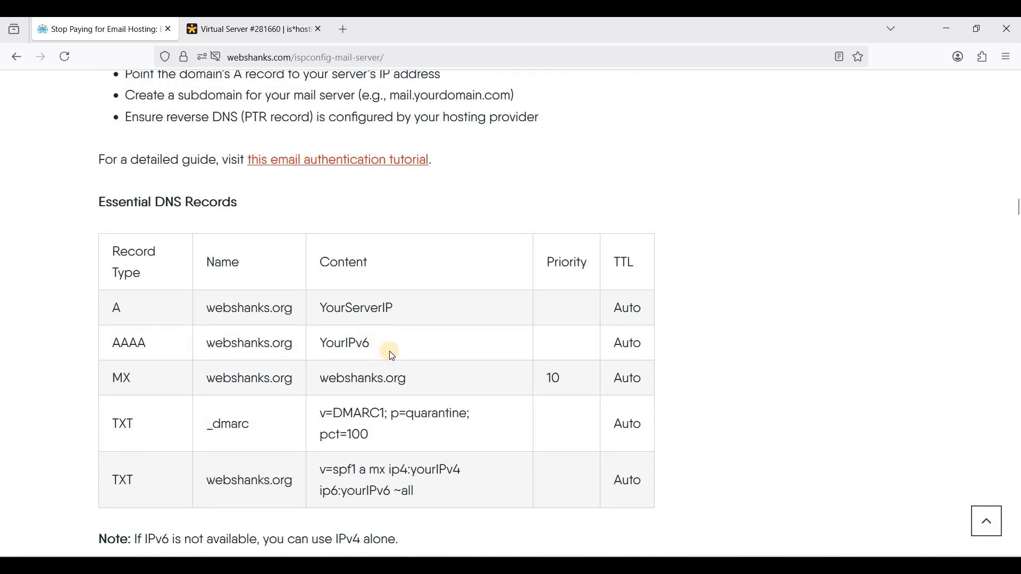
scroll(384, 350, down, 1)
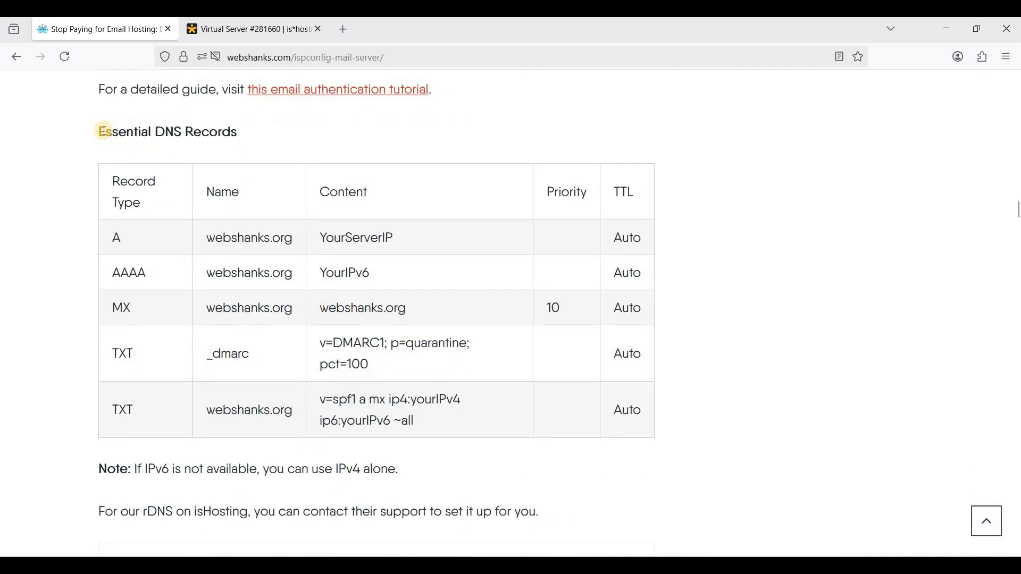
triple_click(240, 143)
click(122, 230)
drag(113, 236, 216, 253)
drag(116, 269, 390, 280)
click(425, 396)
scroll(414, 204, up, 2)
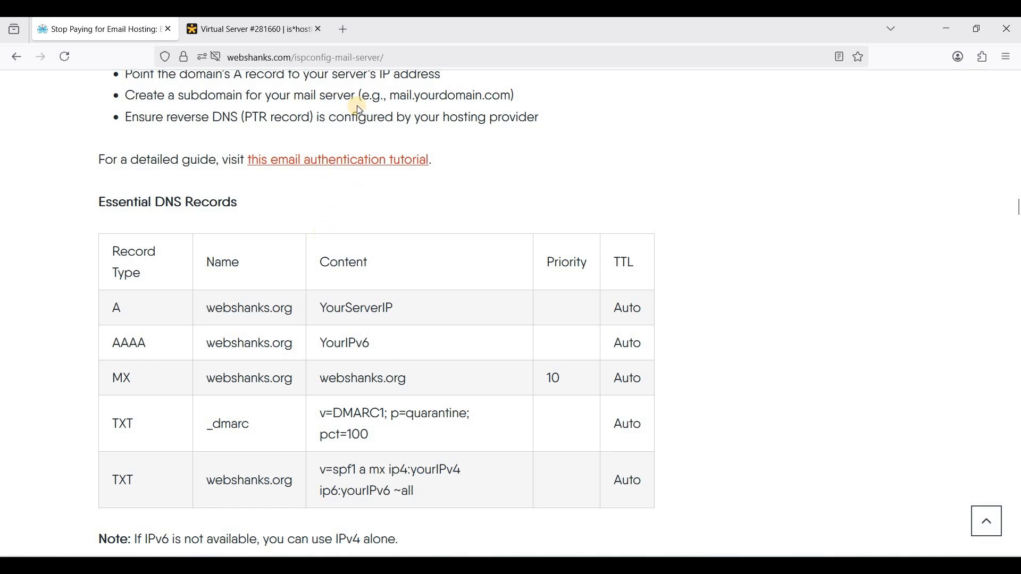
Inspect webshanks.org's A, MX, DMARC and SPF records in Cloudflare DNS, cancelling a new record
click(343, 29)
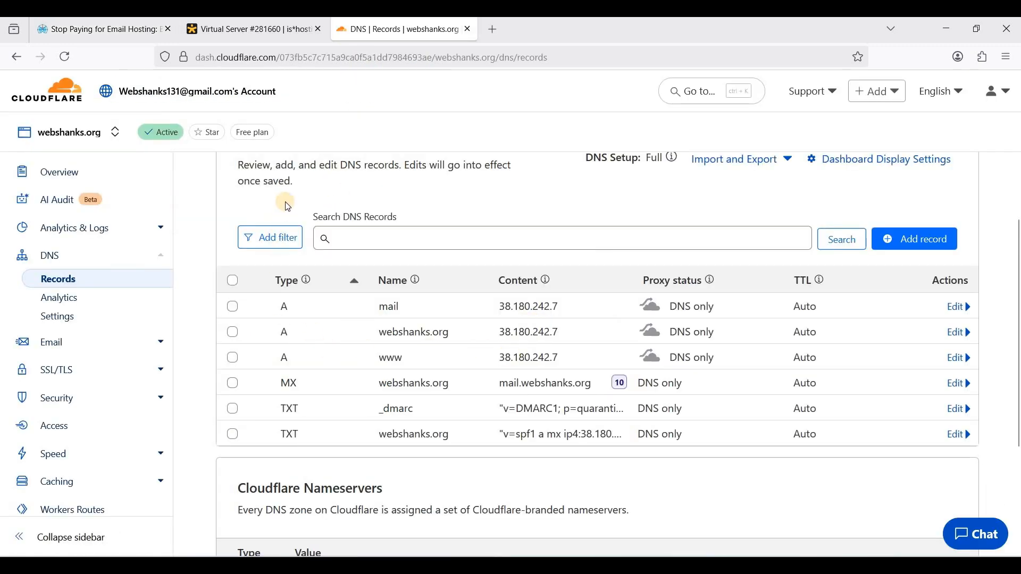
scroll(326, 227, up, 2)
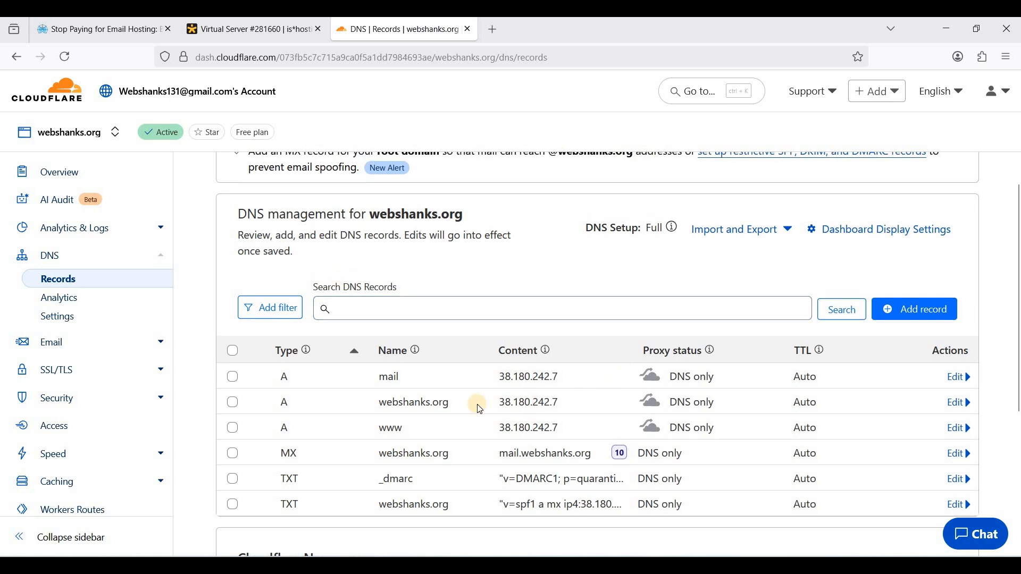
scroll(457, 384, down, 2)
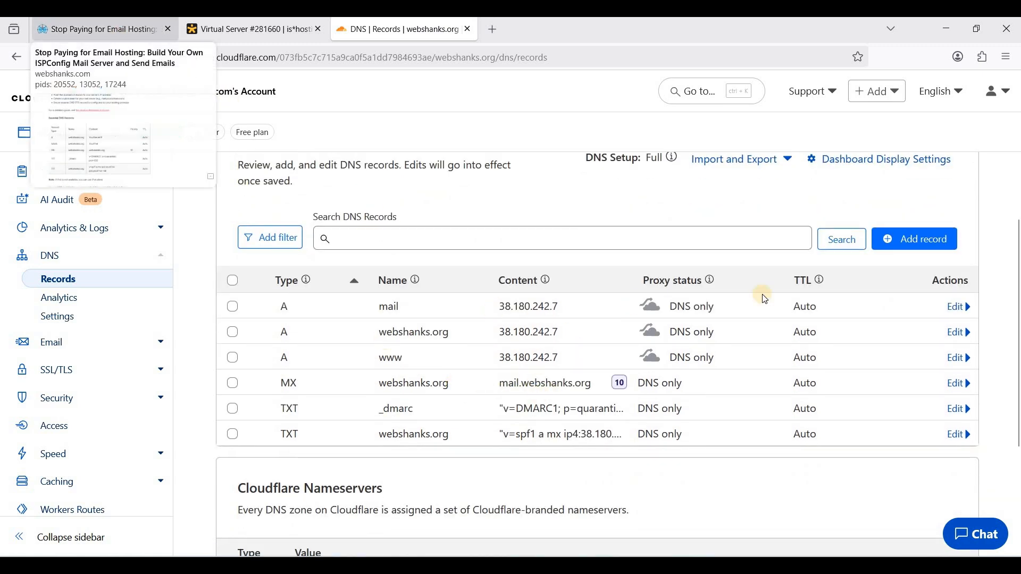
click(914, 239)
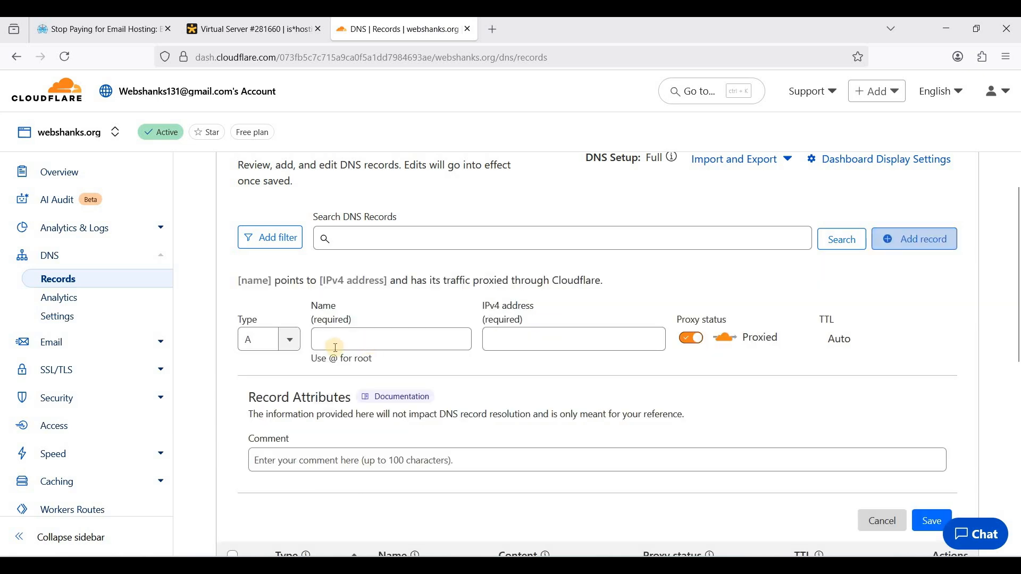
scroll(879, 435, down, 1)
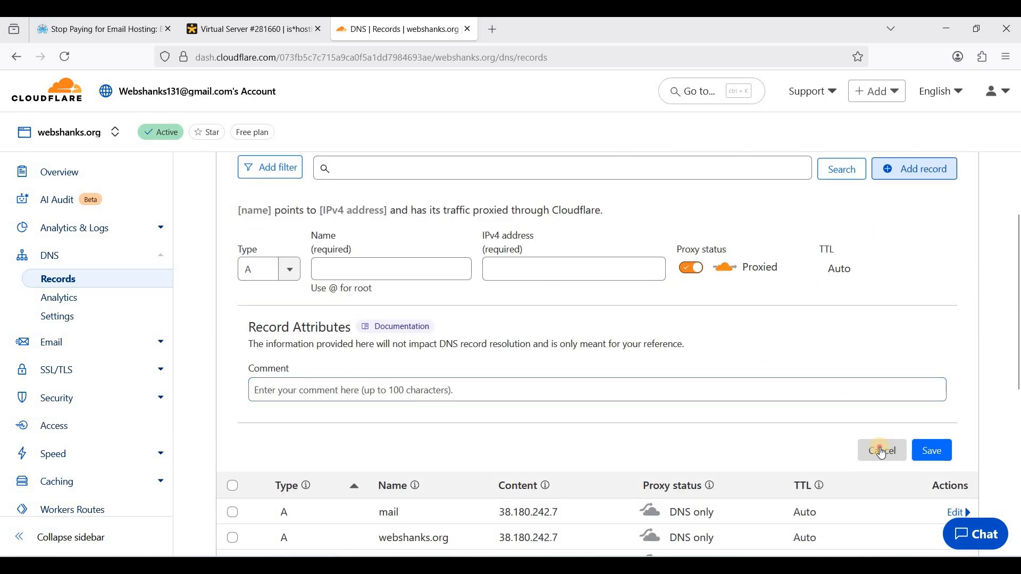
click(879, 448)
scroll(842, 275, up, 1)
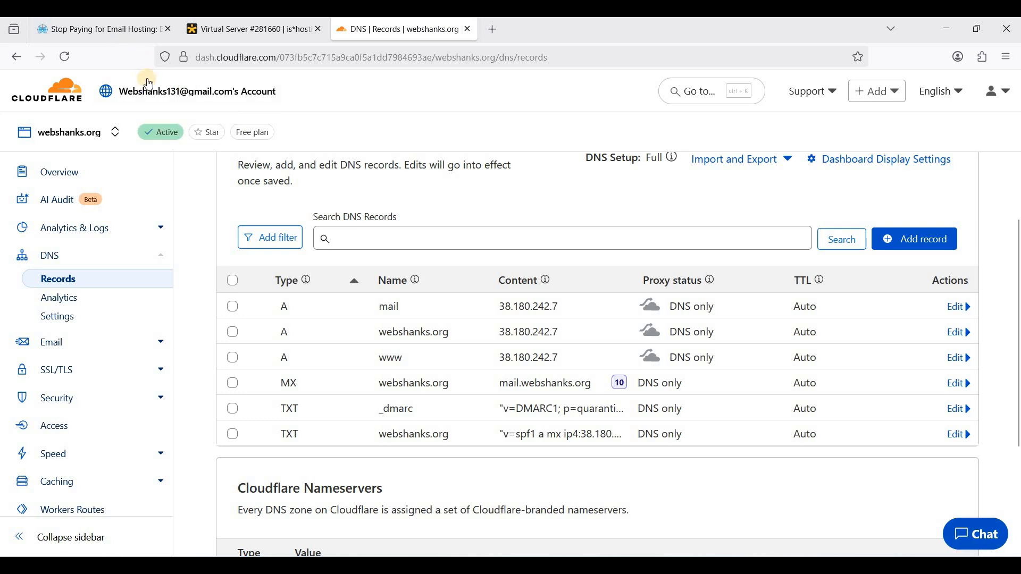
click(121, 29)
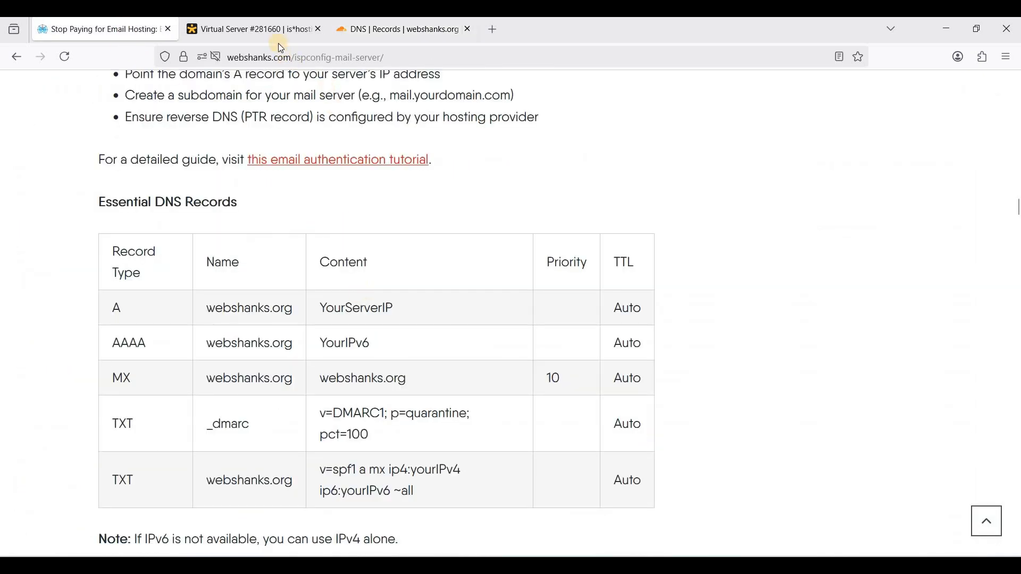
Read the guide's rDNS note, then return to the Virtual Server #281660 management page
scroll(508, 228, up, 1)
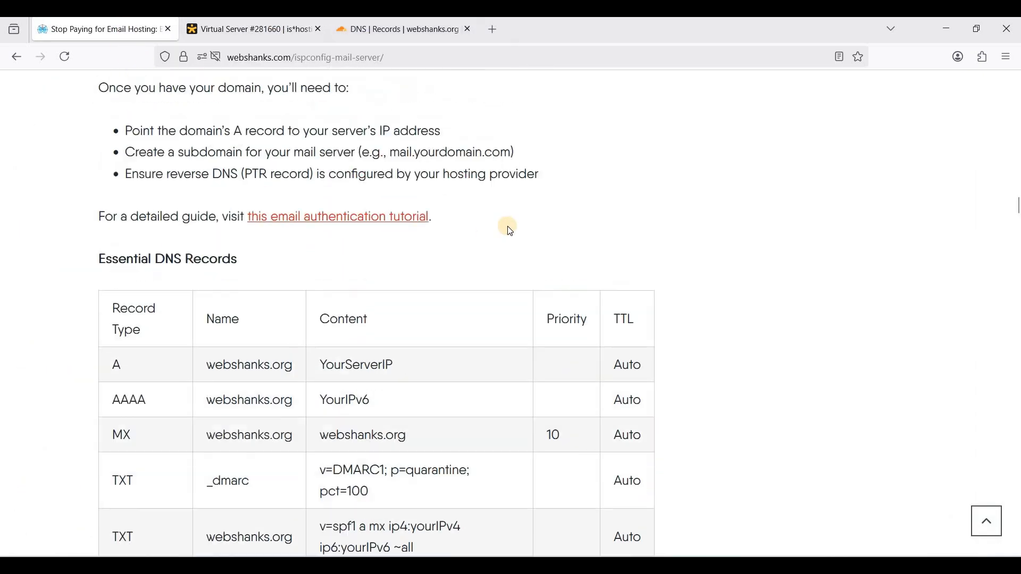
scroll(505, 226, down, 6)
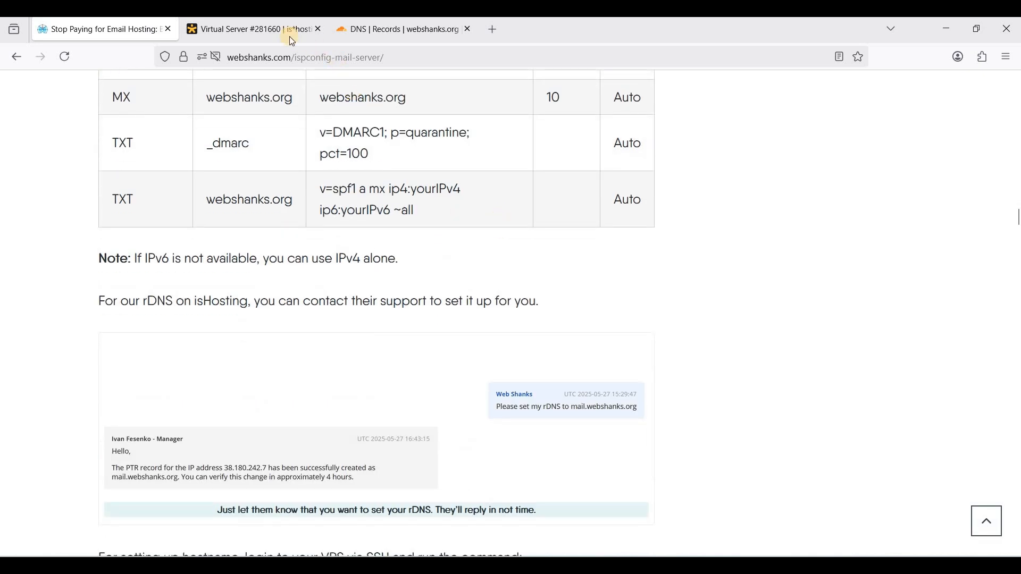
click(292, 33)
click(459, 264)
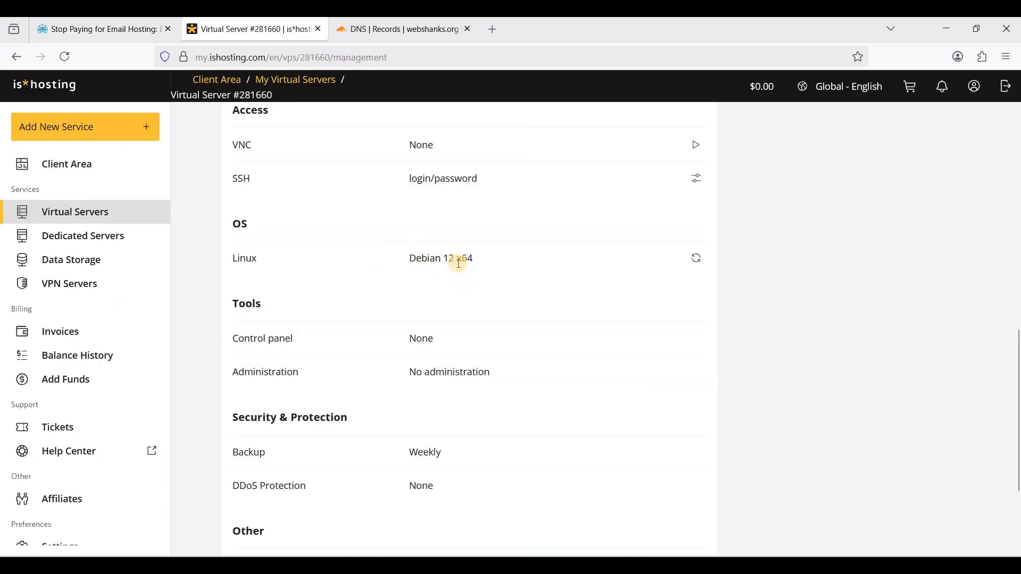
scroll(459, 313, down, 1)
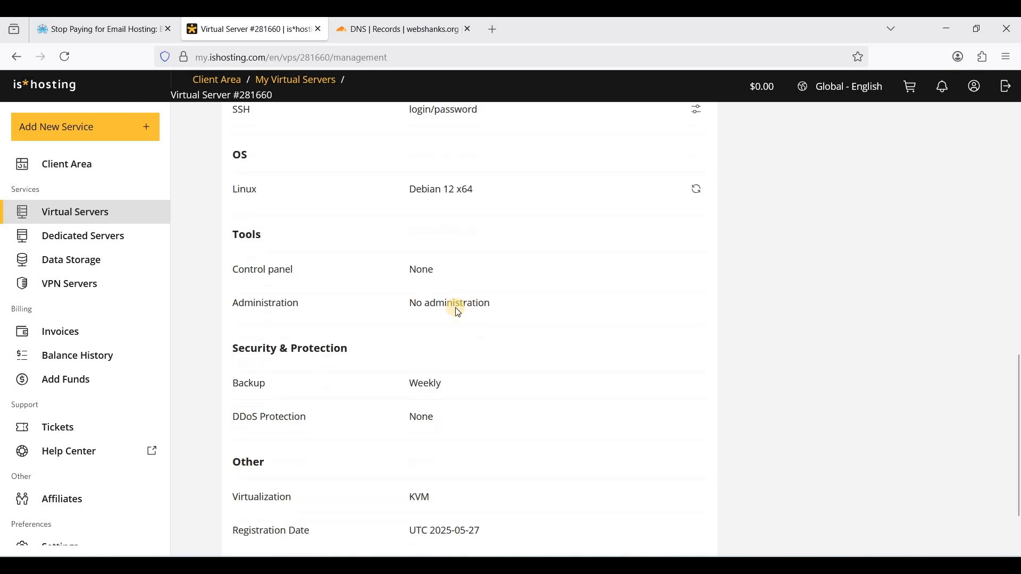
scroll(459, 312, up, 1)
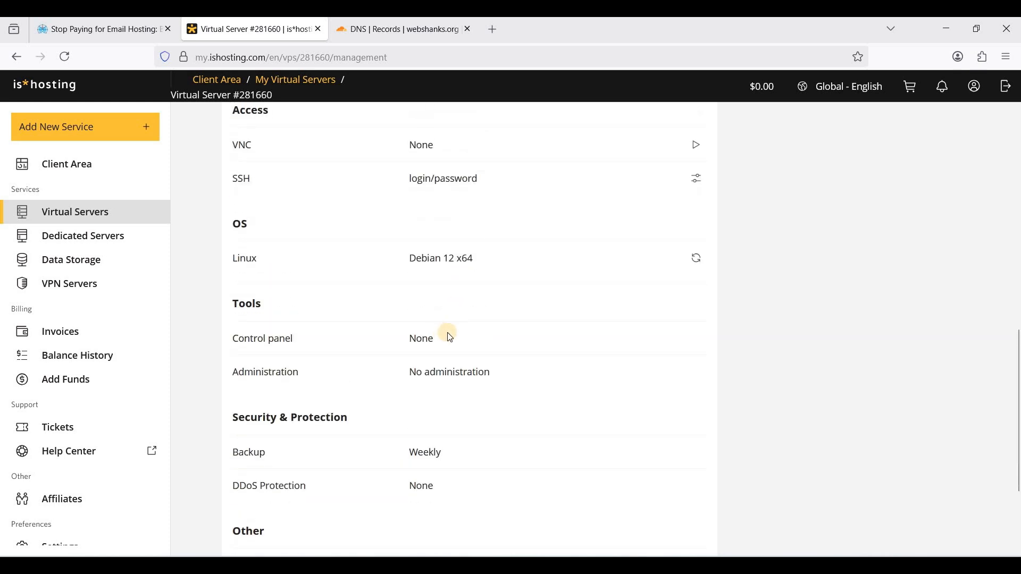
Start a new support ticket with the theme 'rDNS'
click(83, 435)
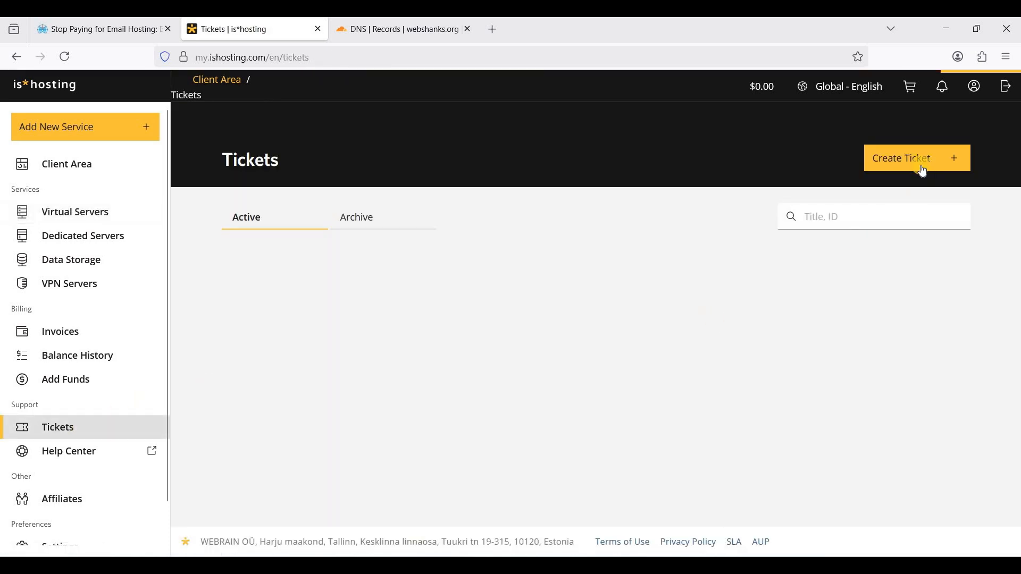
click(923, 171)
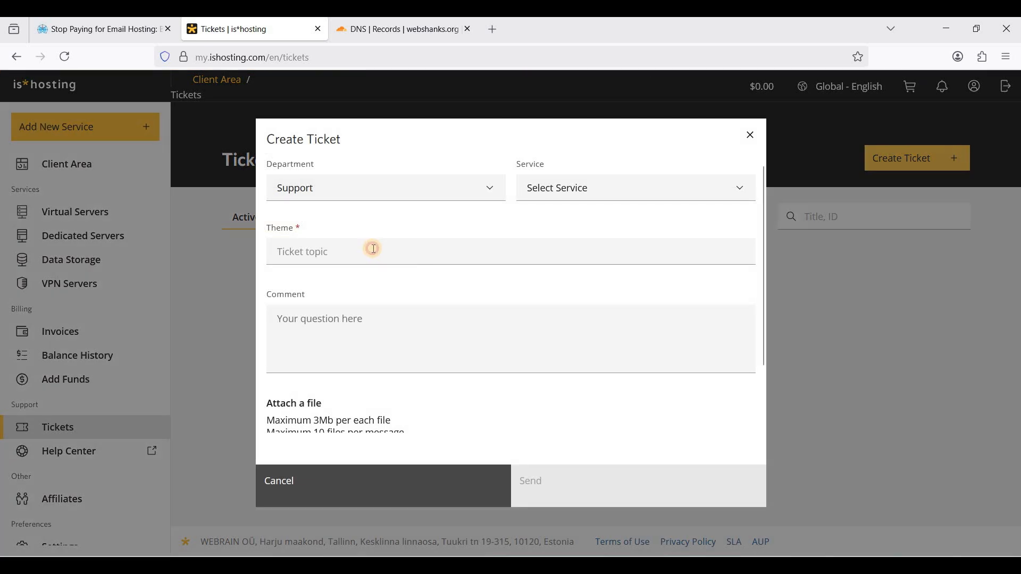
click(374, 248)
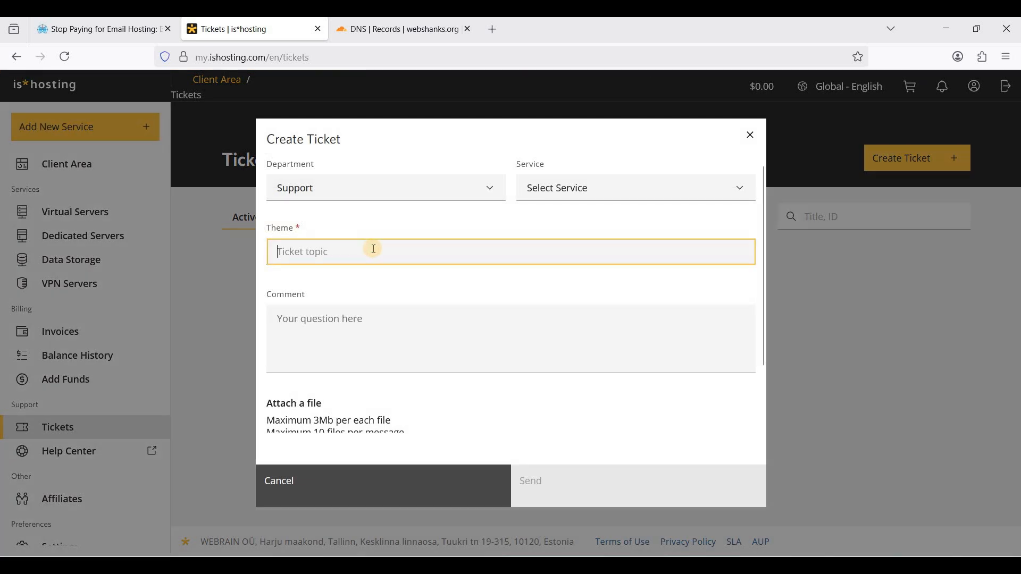
text(rDN)
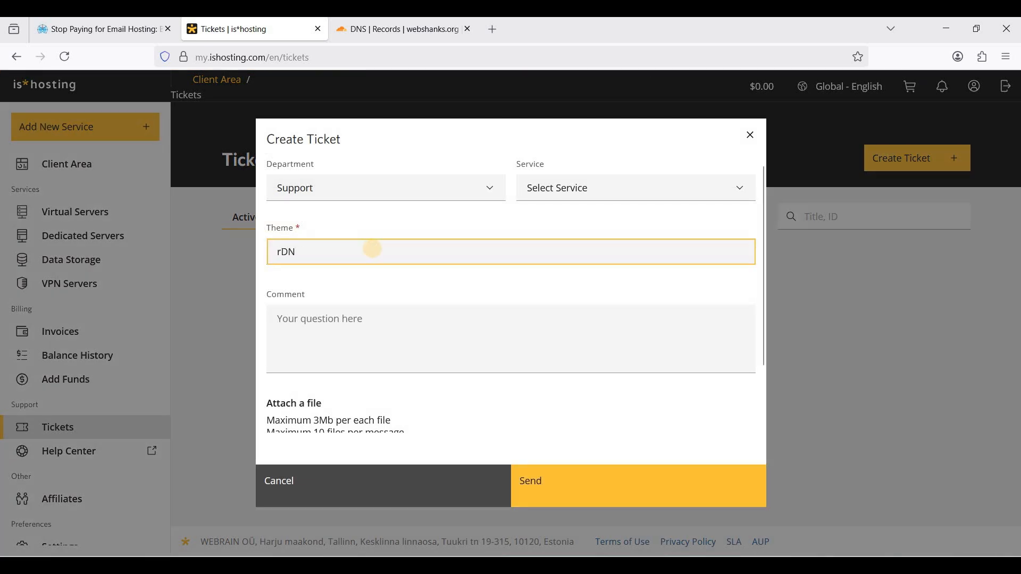
text(S)
Write the comment 'Please set my rDNS to mail.webshanks.org' and highlight the domain
click(394, 320)
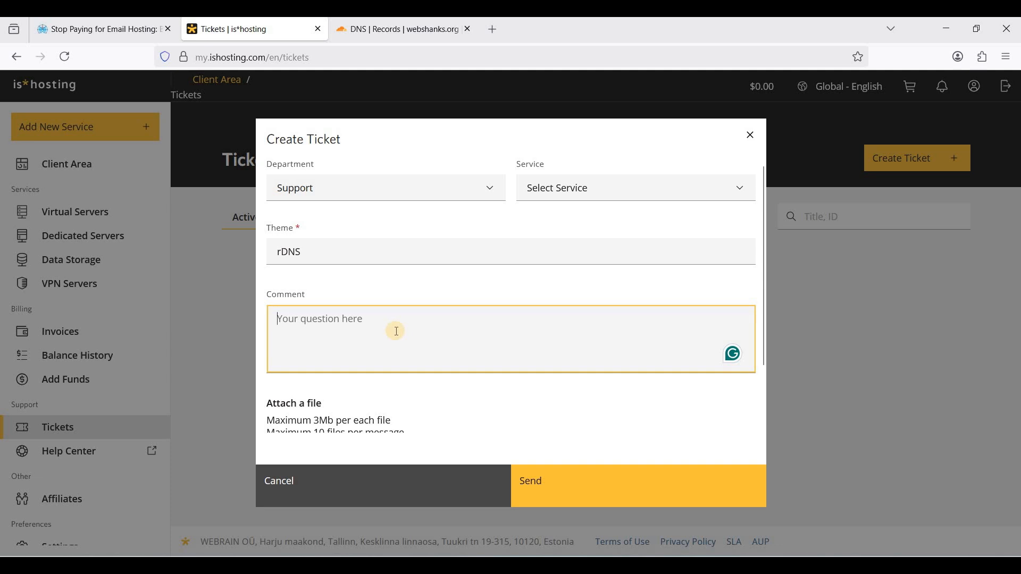
text(Please set my rDNS to mail.webs)
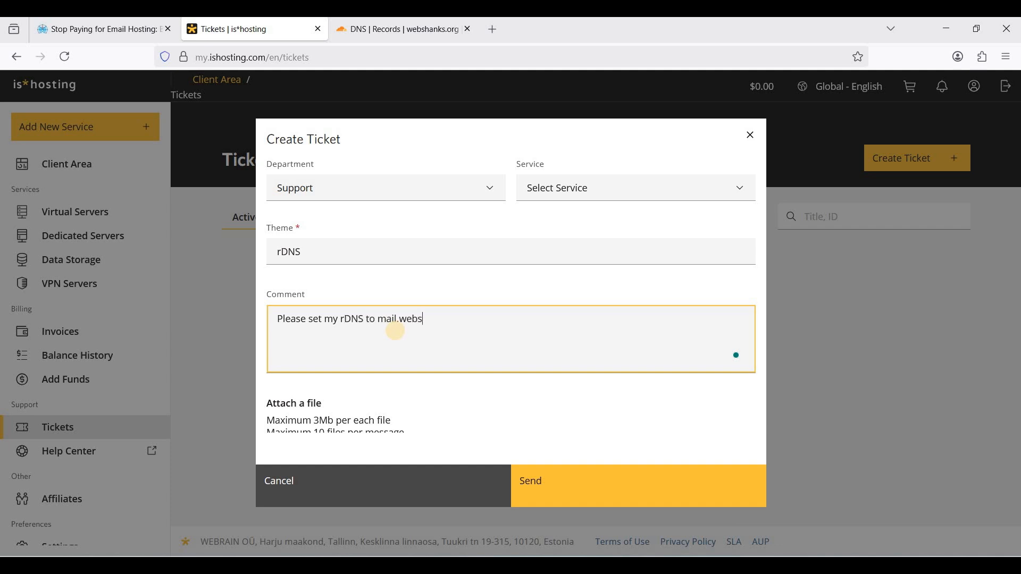
text(org)
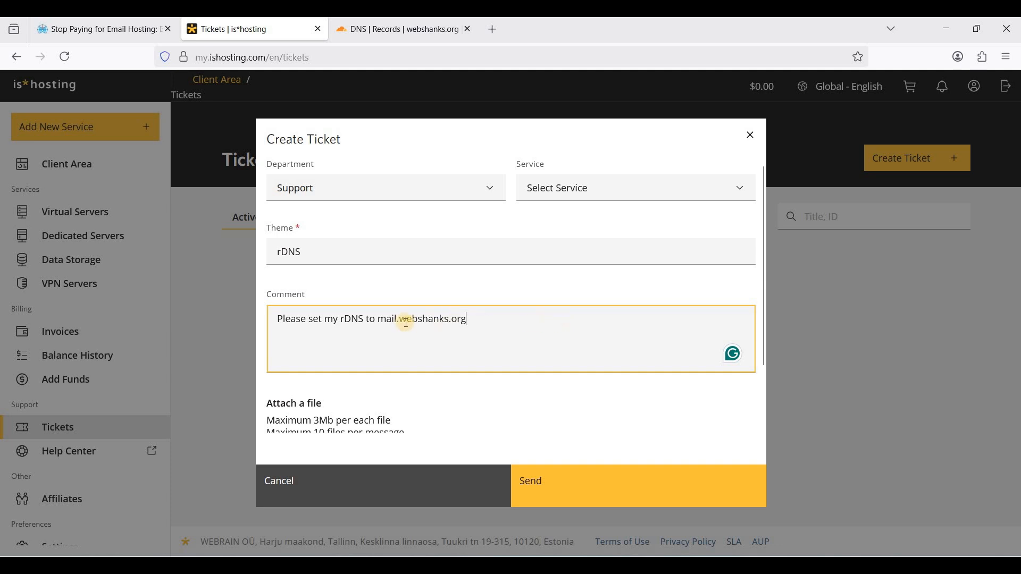
drag(378, 321, 508, 328)
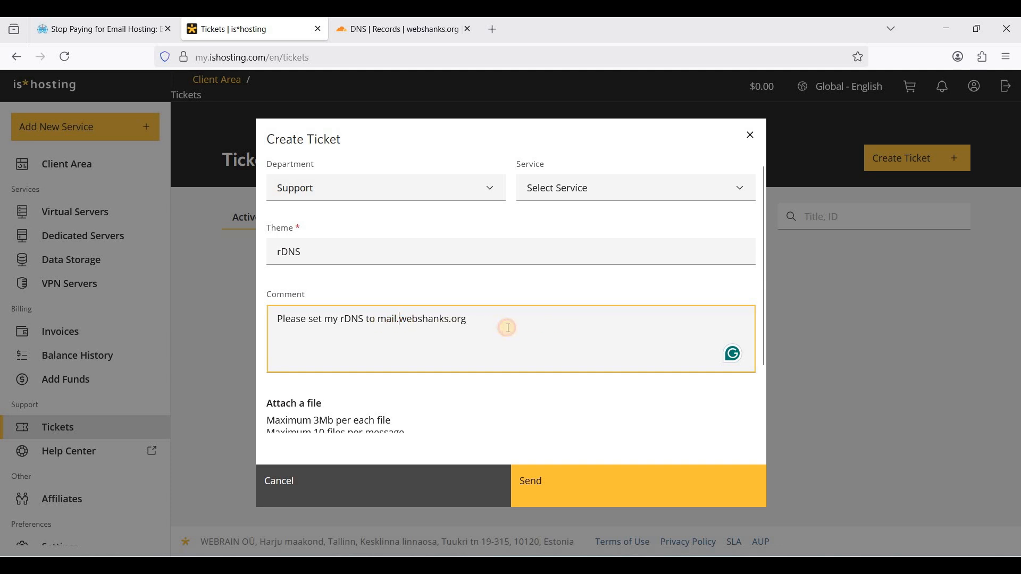
click(470, 324)
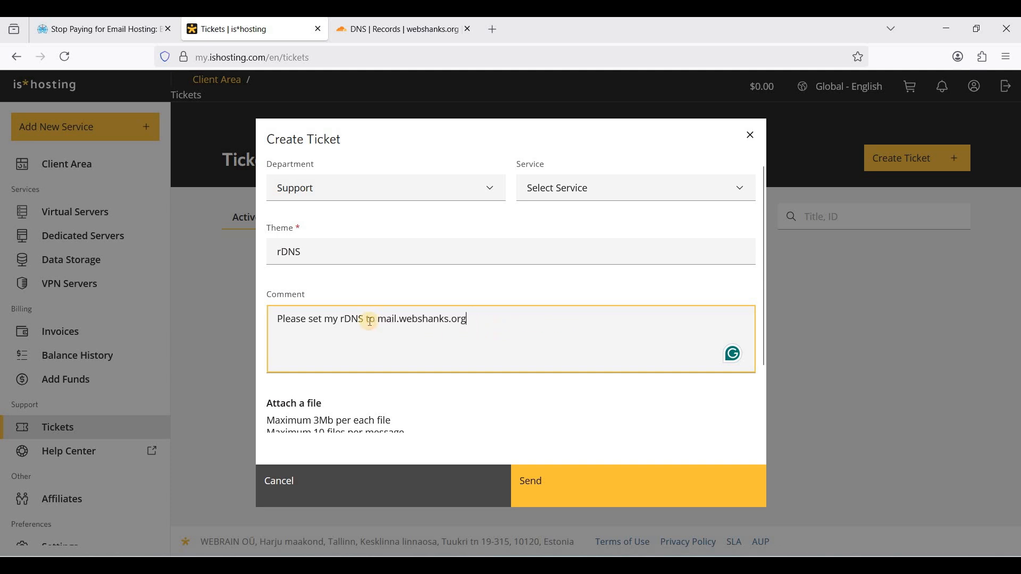
double_click(472, 321)
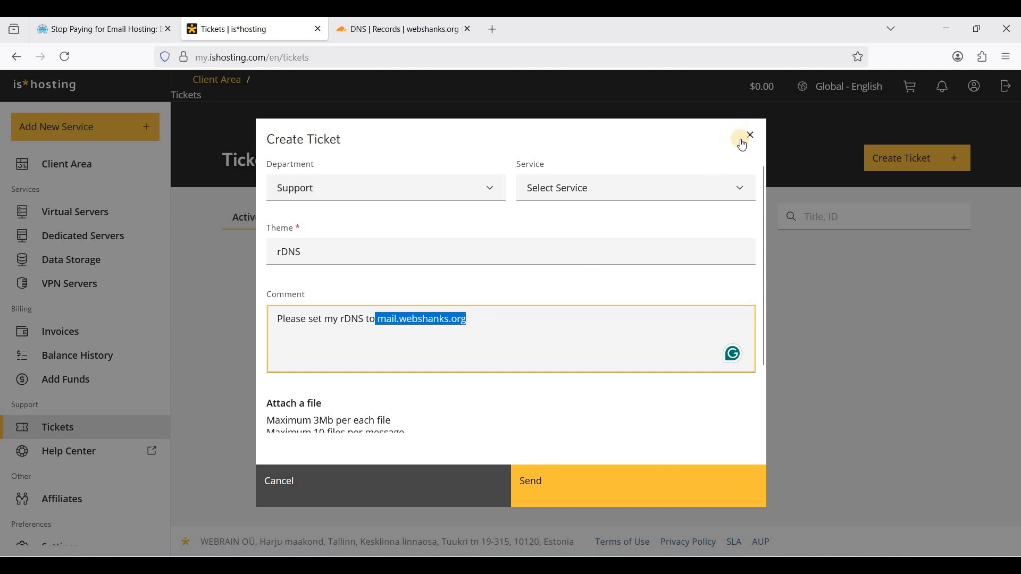
click(517, 319)
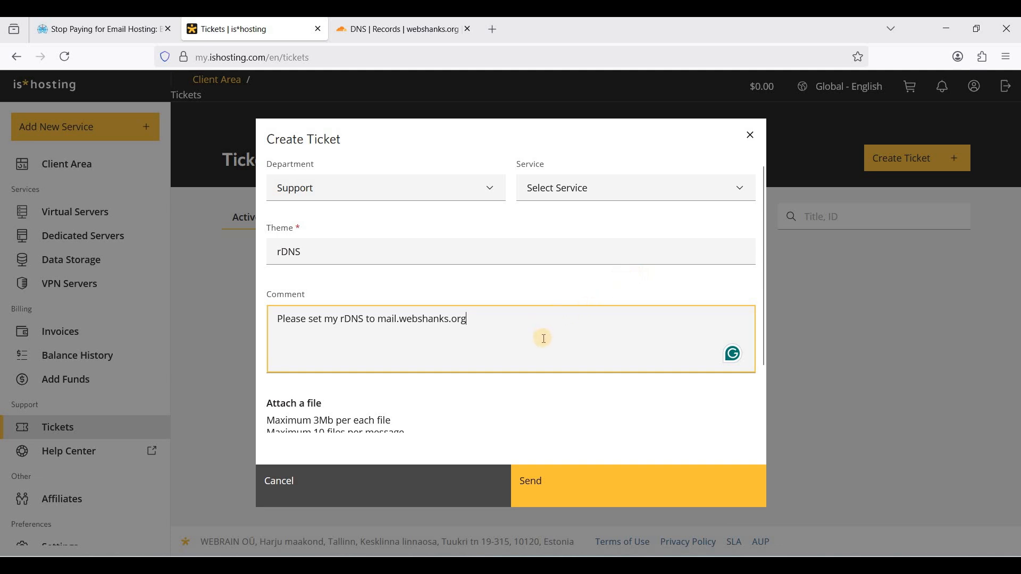
Discard the ticket, open the virtual server's page and copy its public IP 38.180.242.7
click(743, 142)
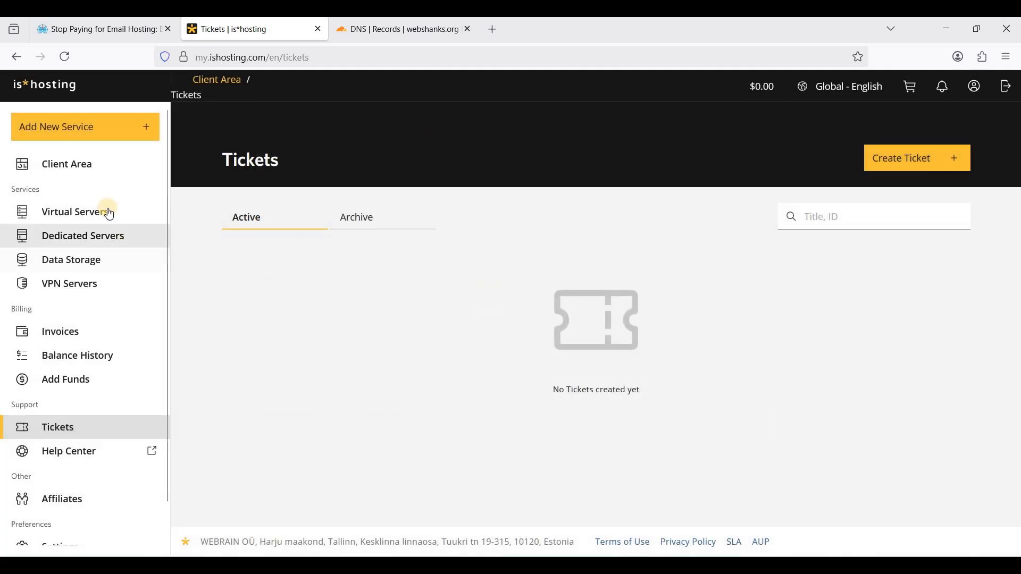
click(108, 210)
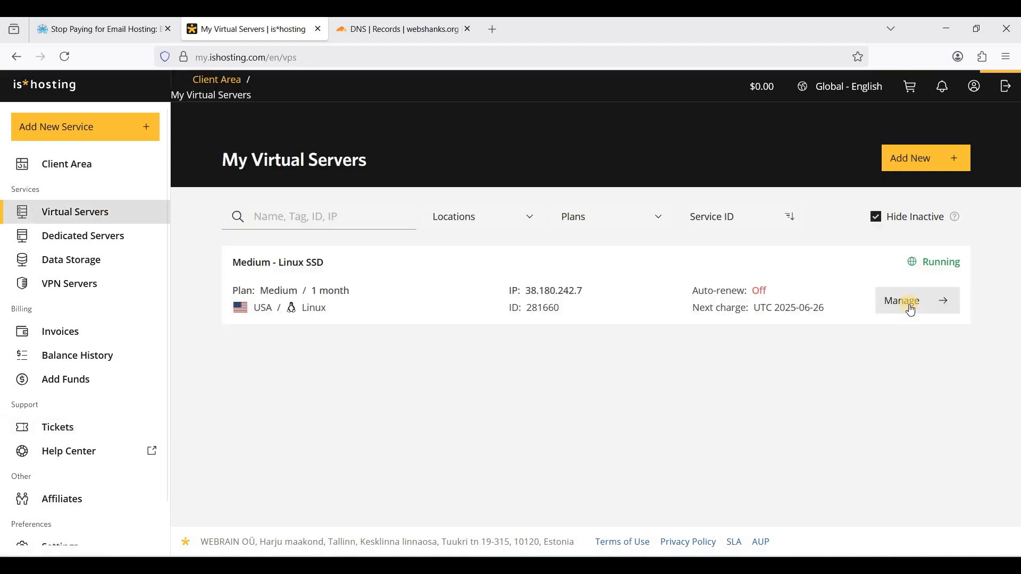
click(363, 291)
scroll(463, 381, down, 5)
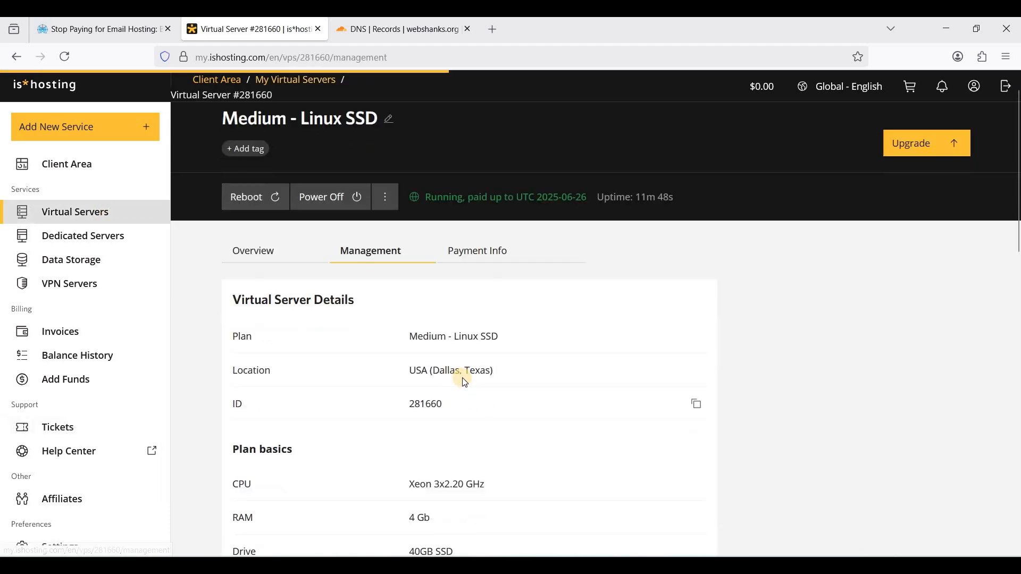
scroll(552, 326, down, 4)
click(675, 244)
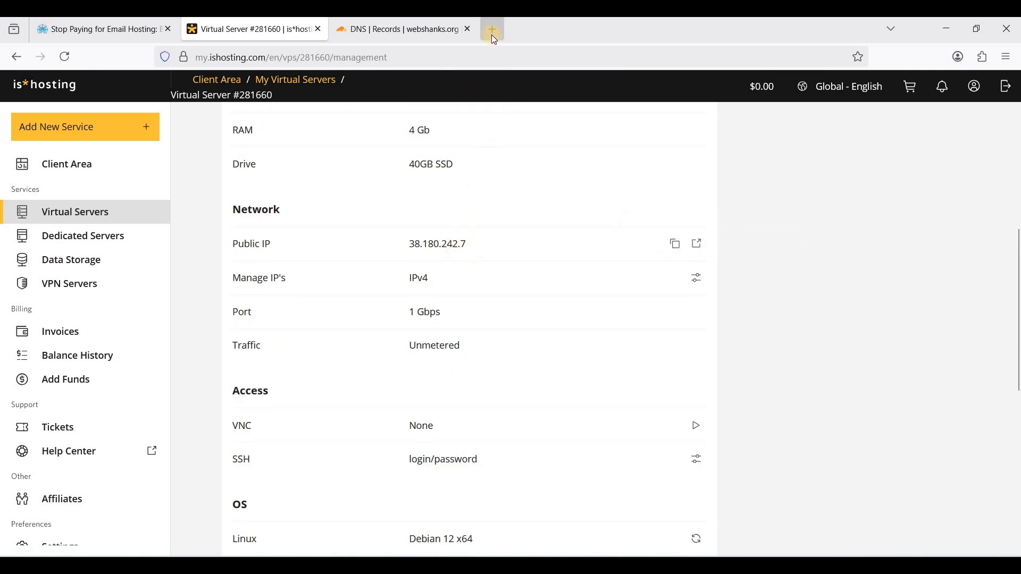
drag(410, 246, 472, 243)
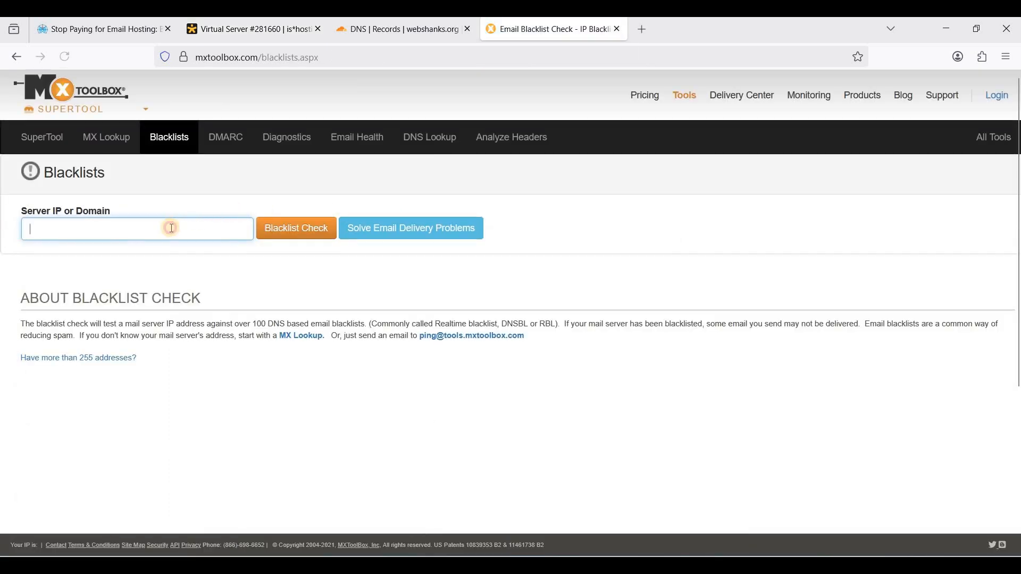
Check 38.180.242.7 on MXToolbox blacklists: listed 0 times across 61 blacklists
click(171, 228)
key(ctrl+v)
key(Return)
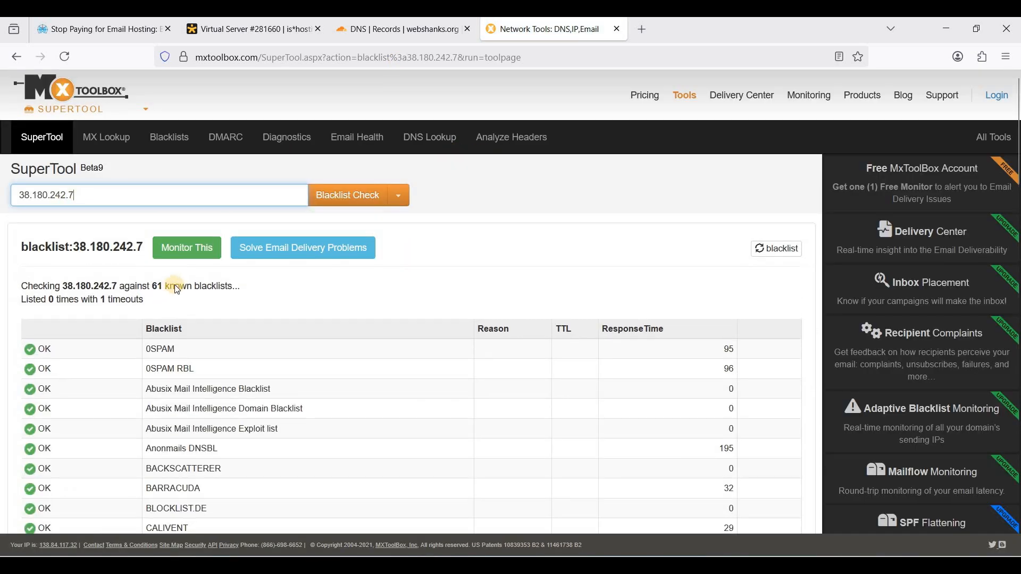
scroll(127, 273, down, 5)
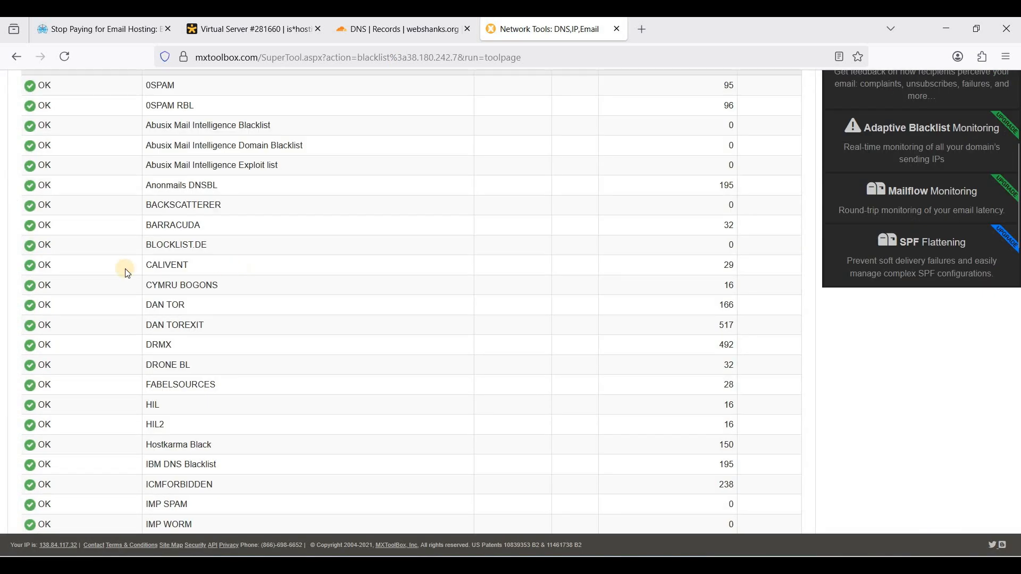
scroll(260, 347, up, 5)
scroll(270, 340, down, 7)
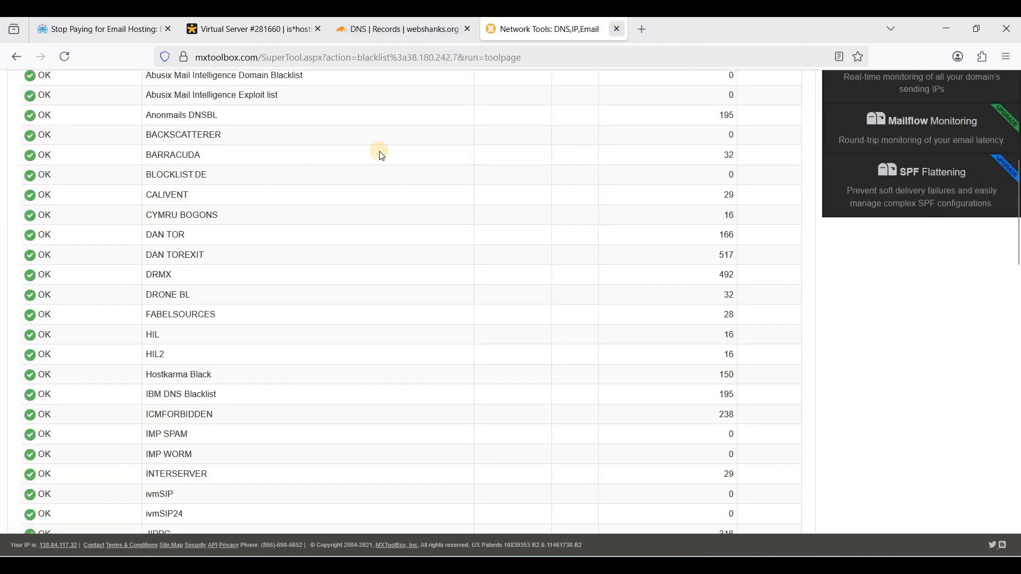
scroll(337, 243, up, 6)
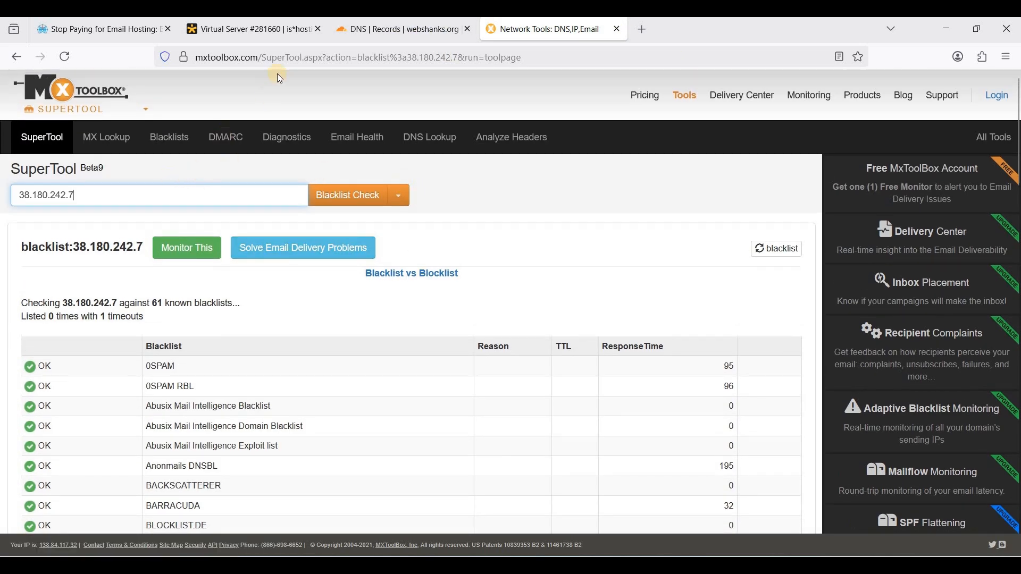
Run an MXToolbox Reverse Lookup on 38.180.242.7
click(398, 195)
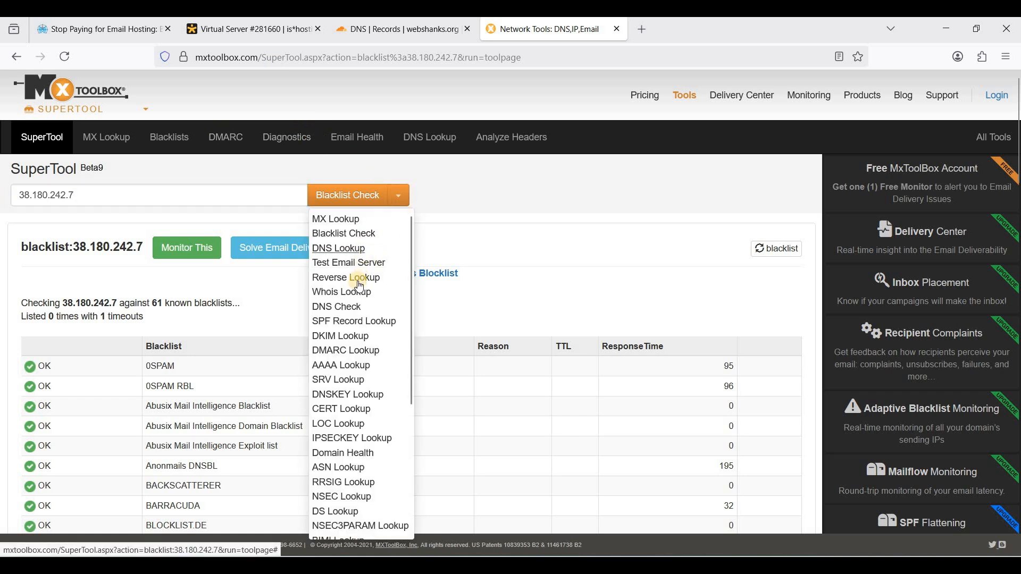
click(343, 279)
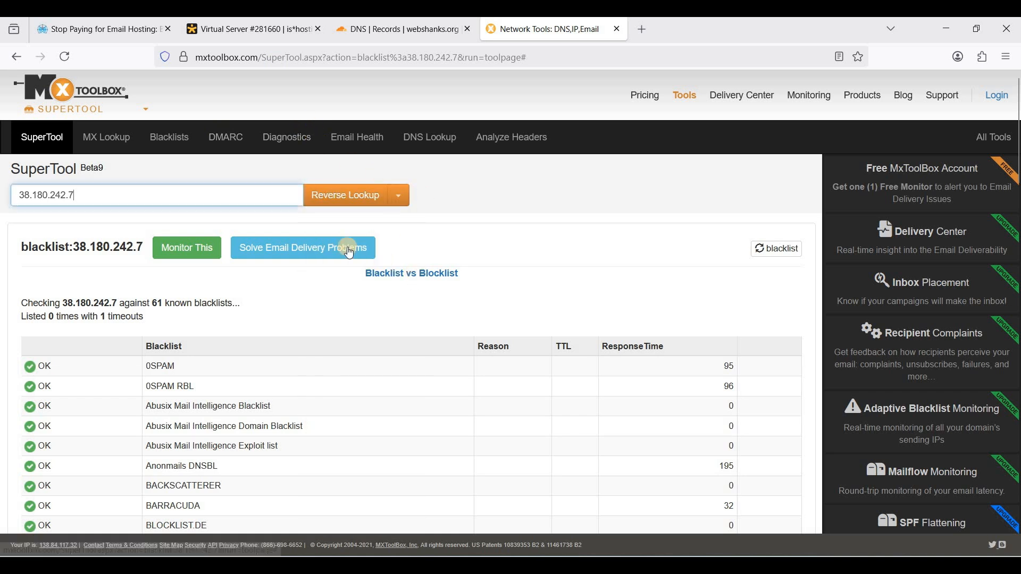
click(343, 196)
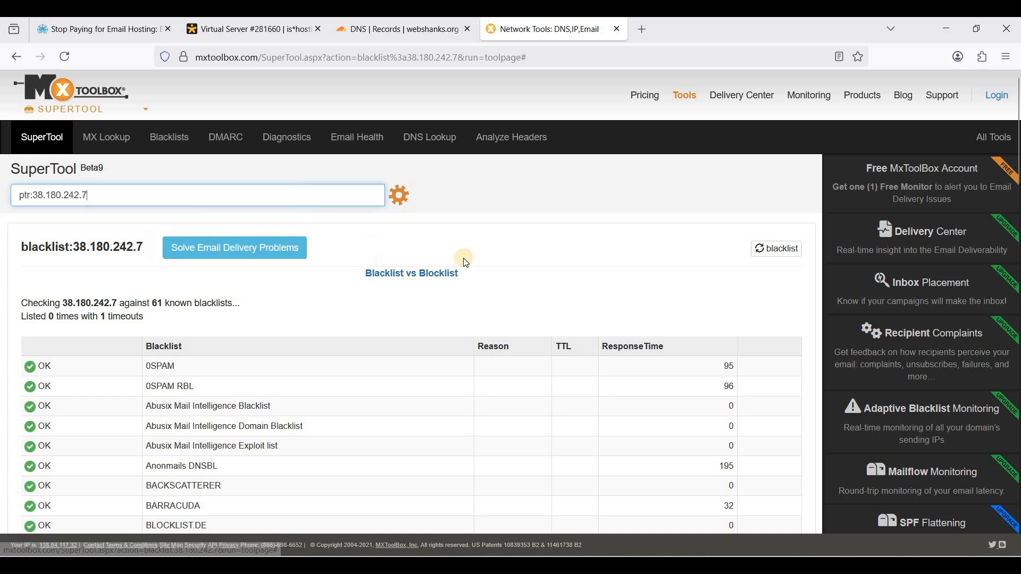
Highlight the PTR result domain mail.webshanks.org to confirm the reverse record
drag(473, 307, 282, 305)
click(515, 308)
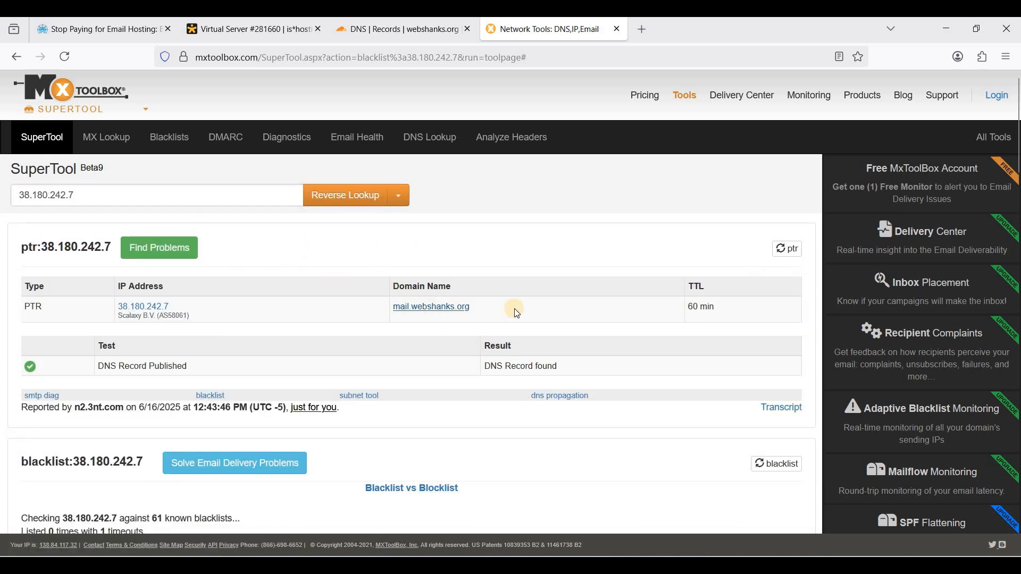
drag(395, 307, 497, 308)
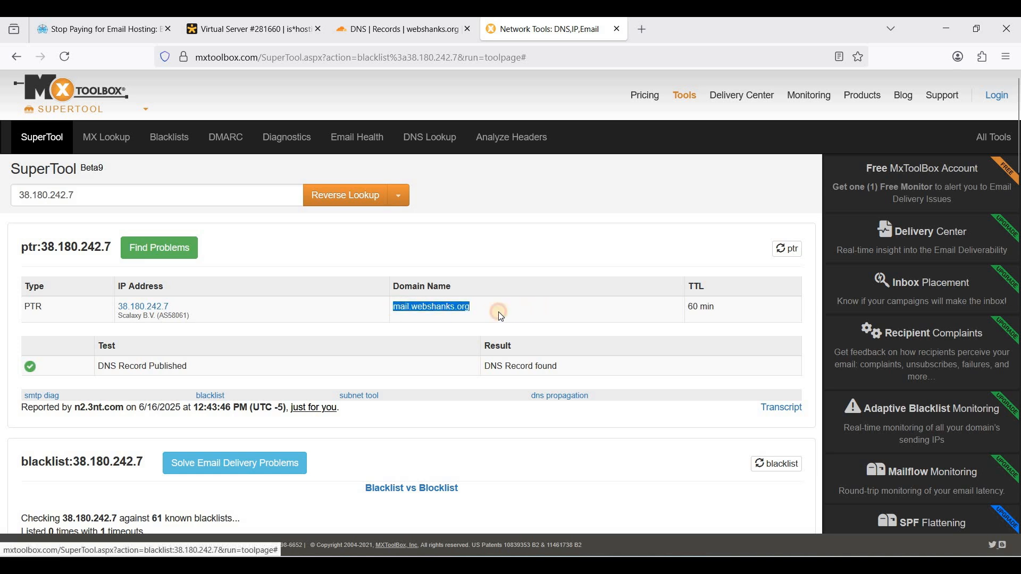
click(449, 315)
drag(397, 312, 398, 311)
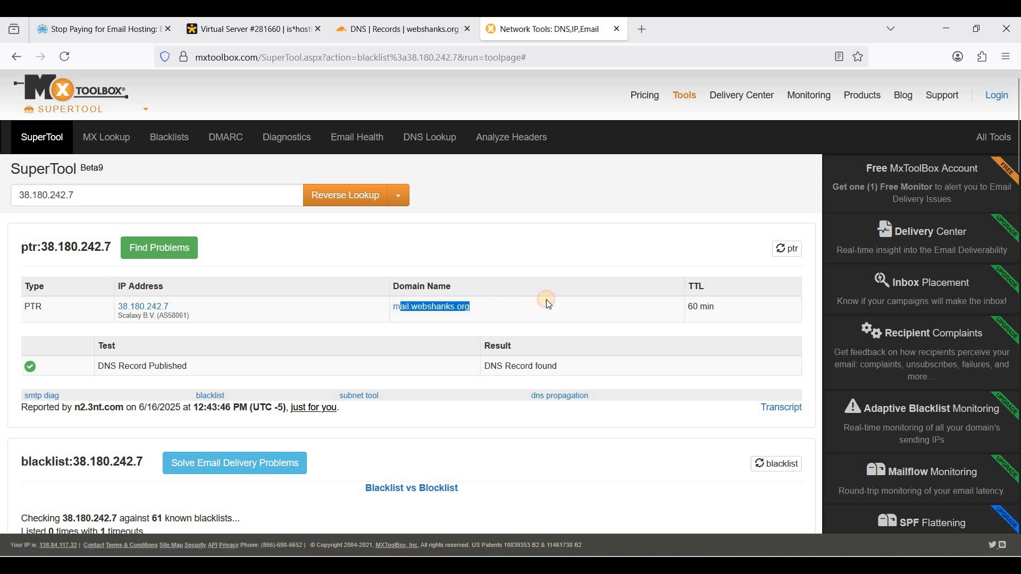
click(601, 216)
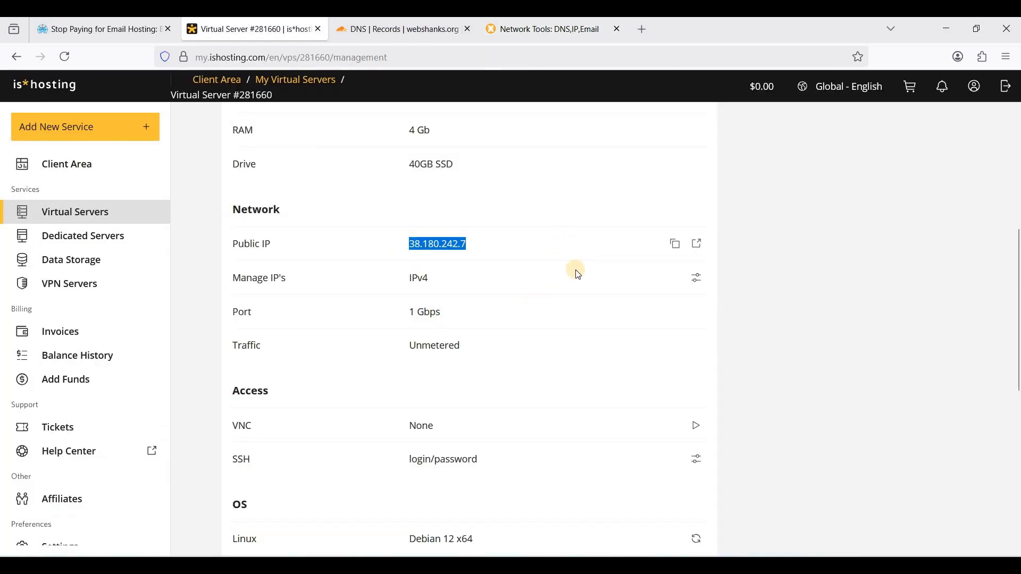
Highlight the public IP 38.180.242.7 in the isHosting server's network details
click(575, 271)
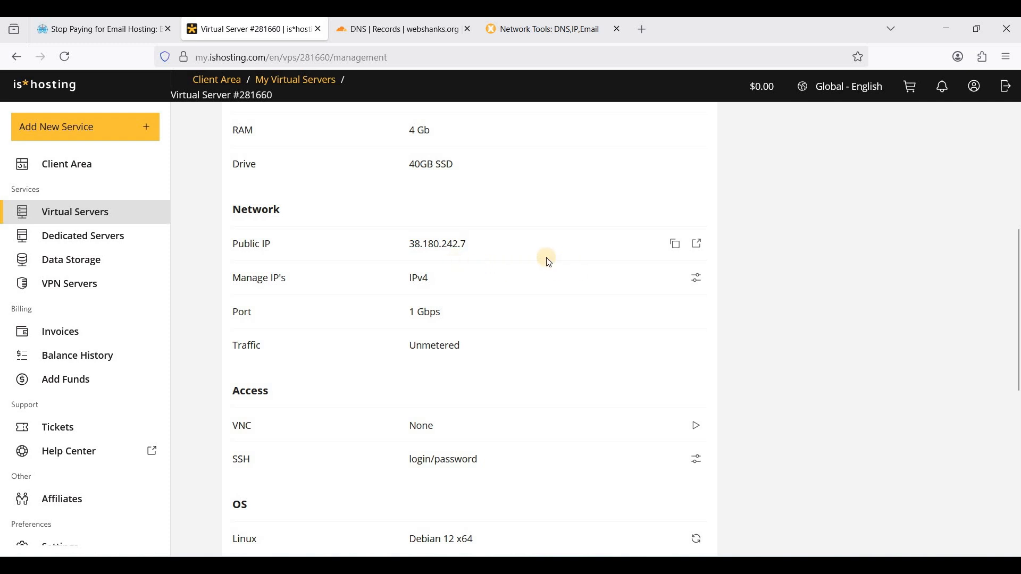
drag(409, 244, 478, 244)
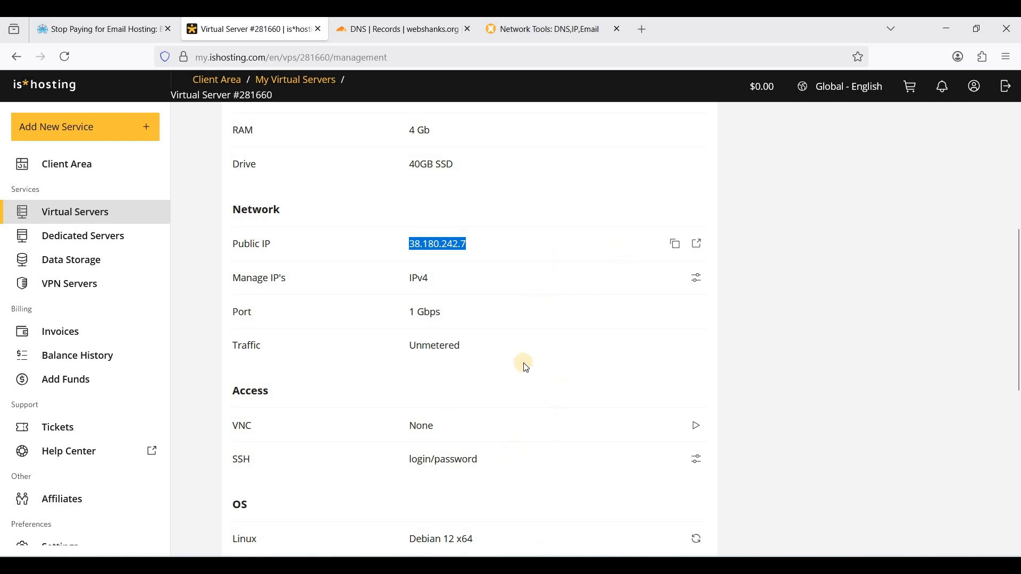
mouse_move(517, 565)
Bring up Bitvise and confirm host 38.180.242.7, port 22 and username root
click(518, 537)
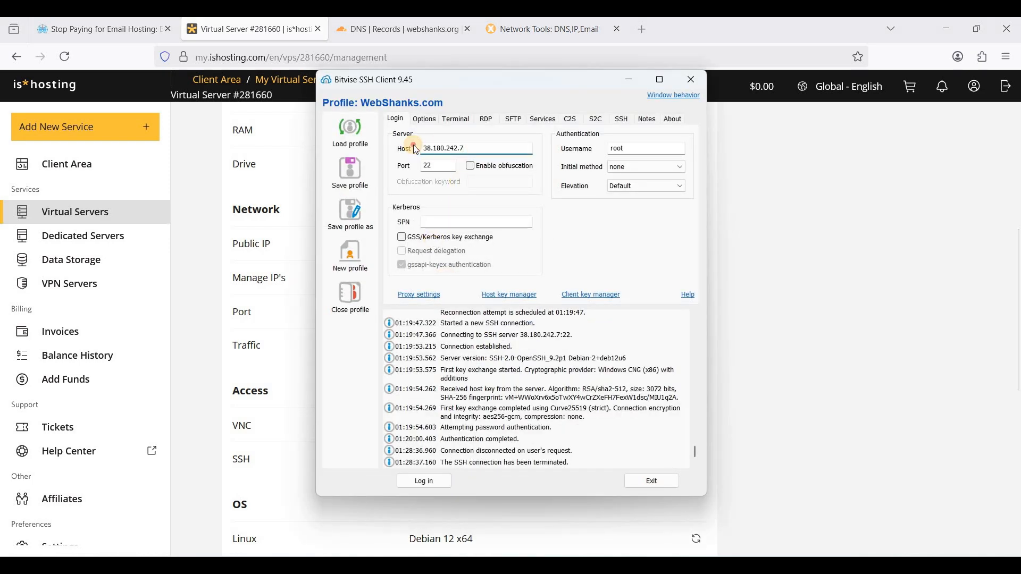
drag(415, 148, 474, 148)
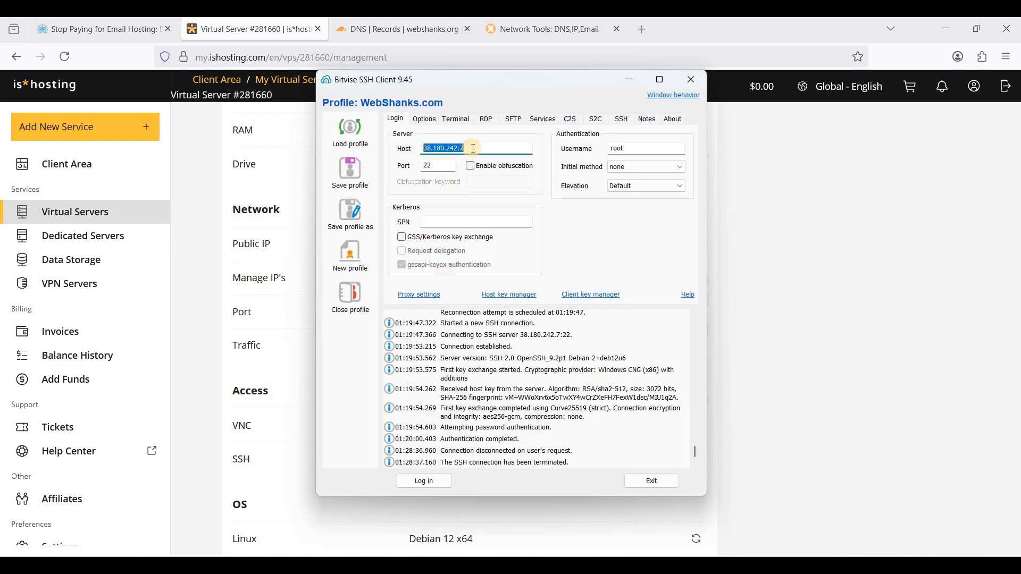
click(629, 149)
click(440, 165)
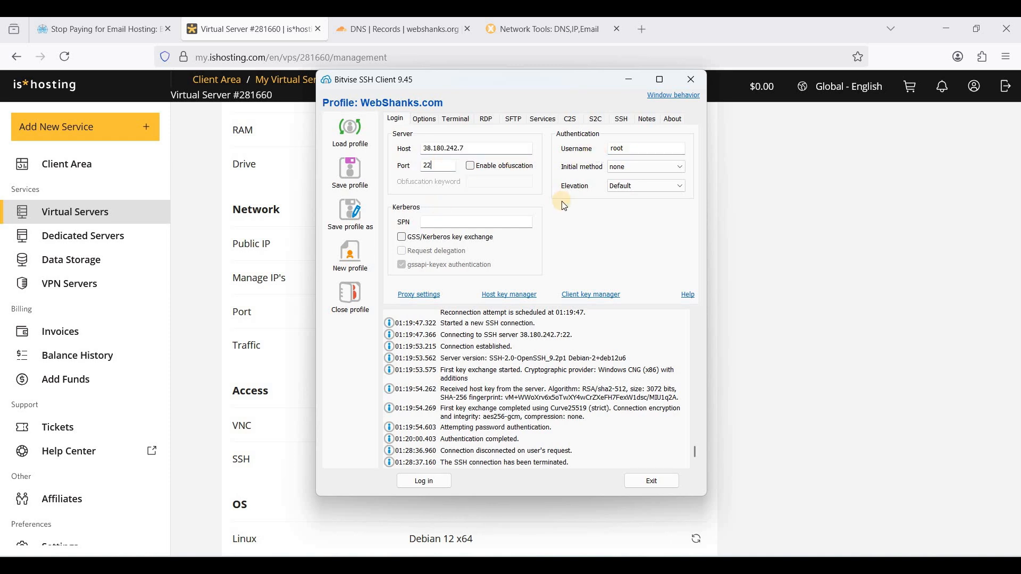
Log in as root, accepting and saving the host key, and open a new terminal console
click(439, 482)
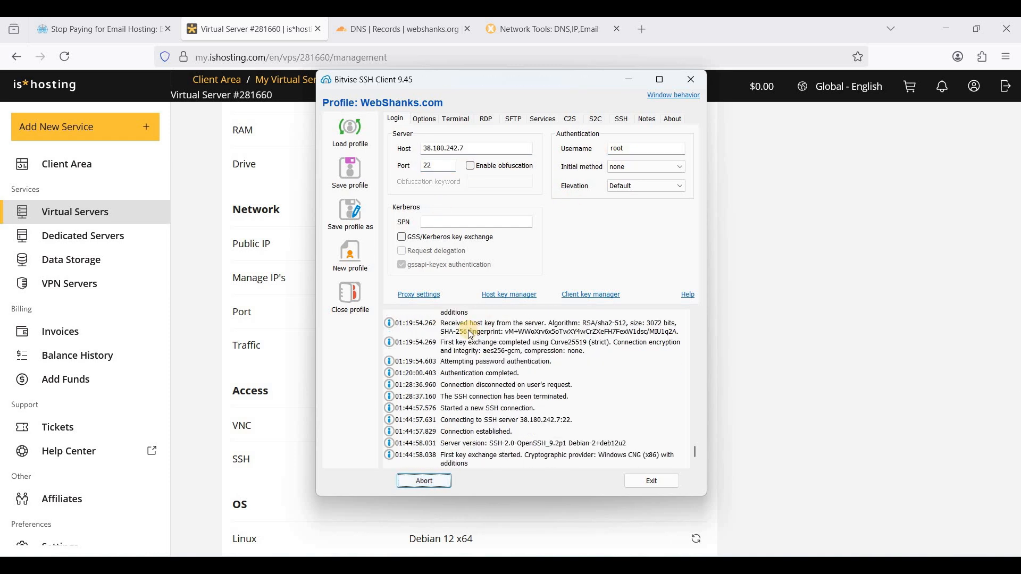
click(436, 386)
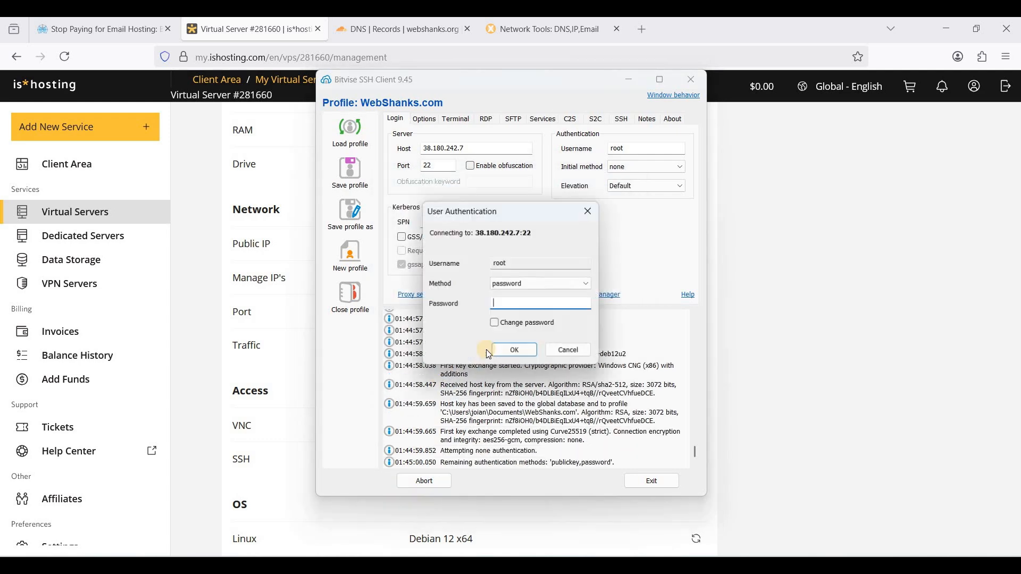
key(ctrl+v)
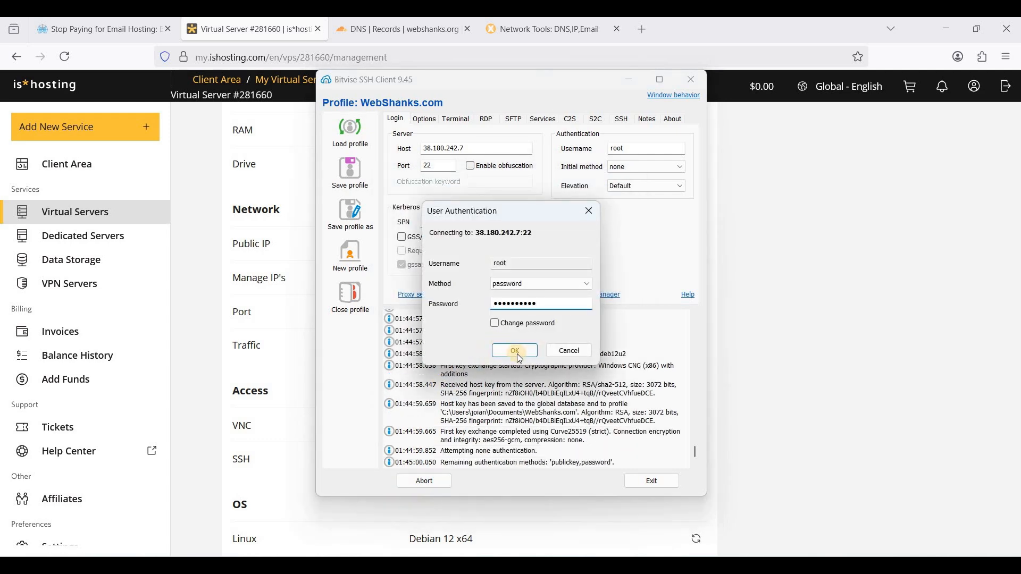
key(Return)
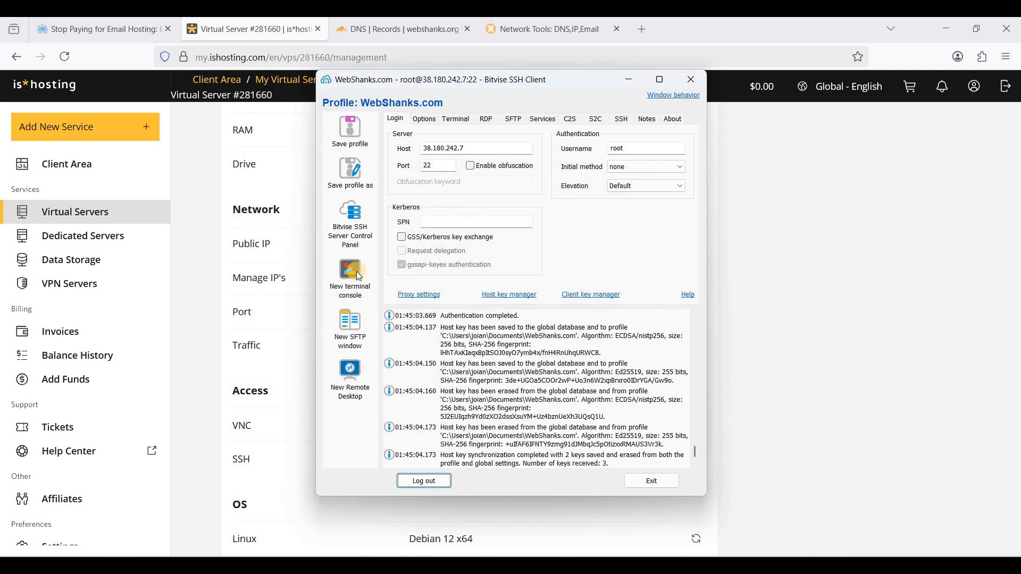
click(354, 276)
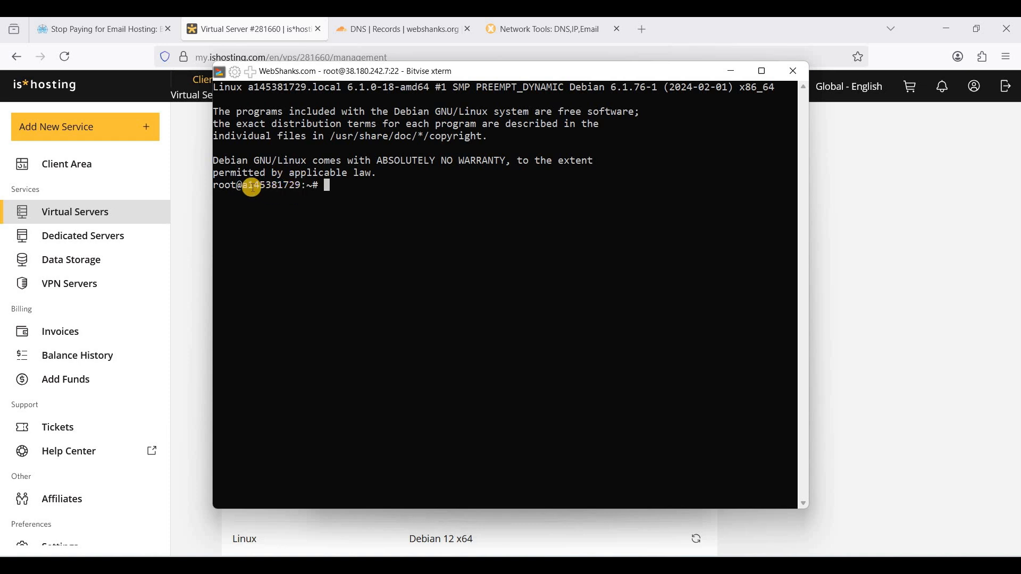
Set /etc/hostname to mail.webshanks.org in nano, save it, and reboot the server
drag(243, 184, 282, 184)
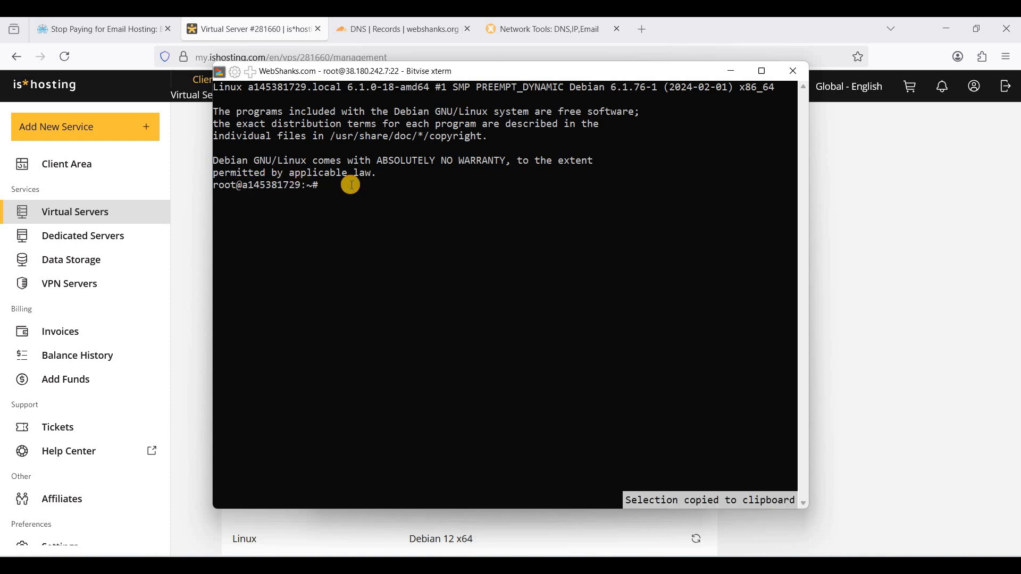
text(nano /etc/)
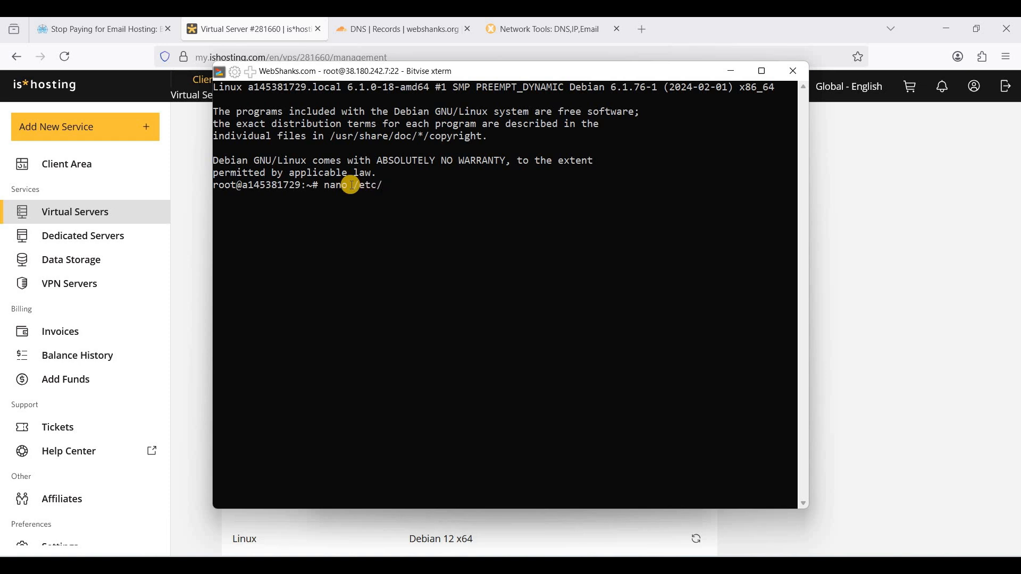
text(hostname)
key(Return)
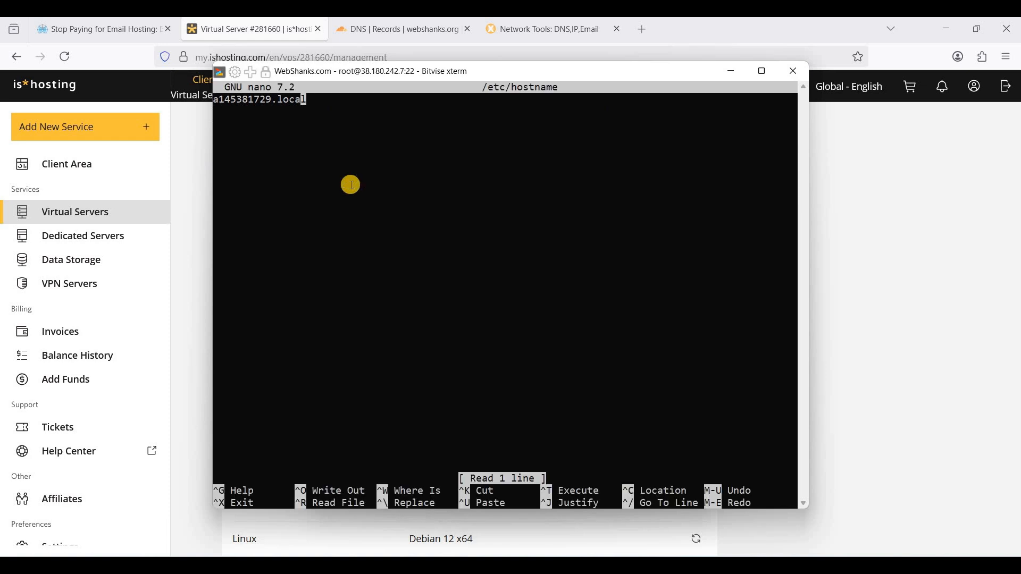
key(BackSpace)
key(BackSpace)
key(BackSpace)
key(BackSpace)
key(BackSpace)
key(BackSpace)
key(BackSpace)
key(BackSpace)
key(BackSpace)
key(BackSpace)
key(BackSpace)
key(BackSpace)
key(BackSpace)
key(BackSpace)
key(BackSpace)
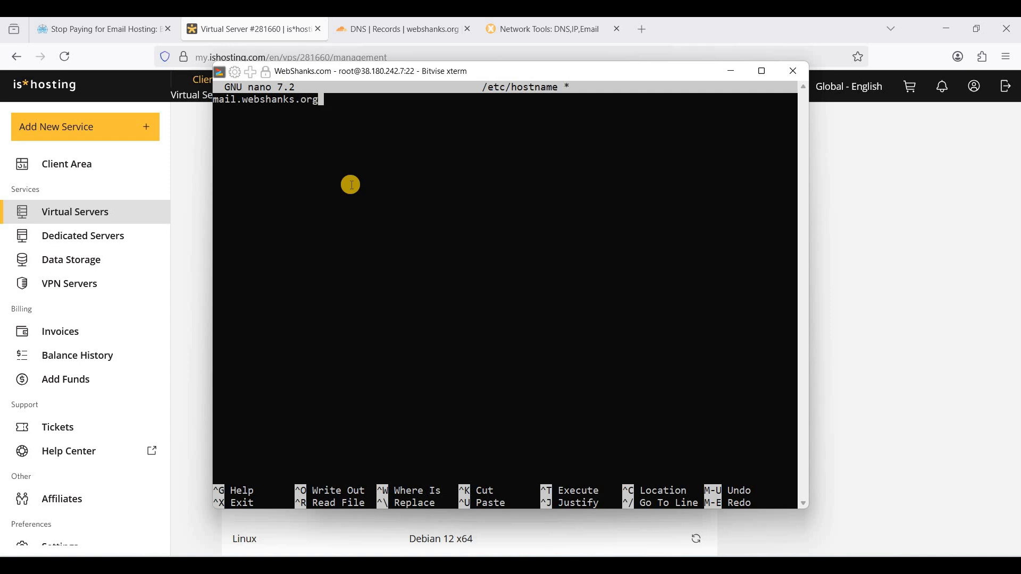
key(ctrl+x)
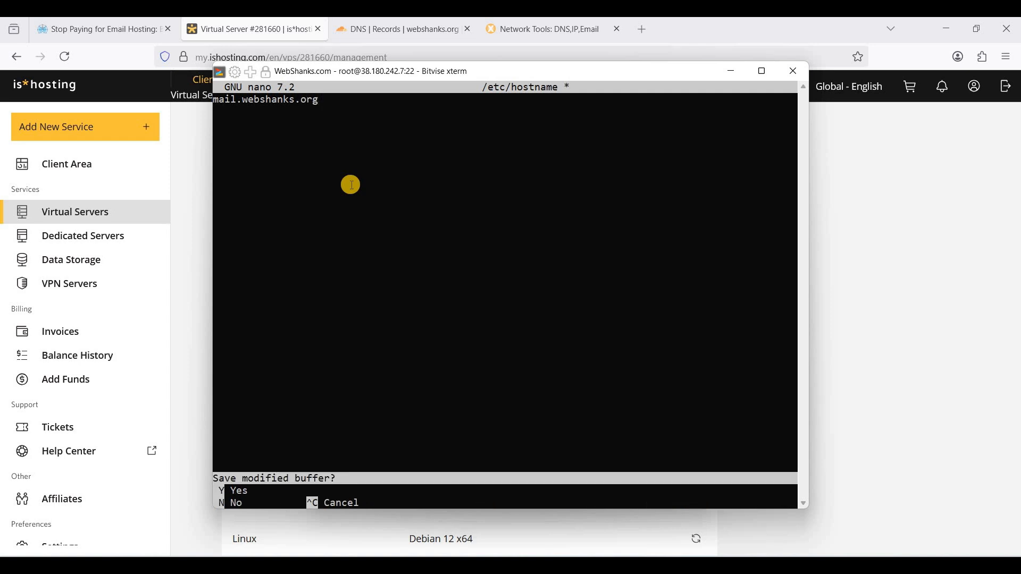
key(y)
key(Return)
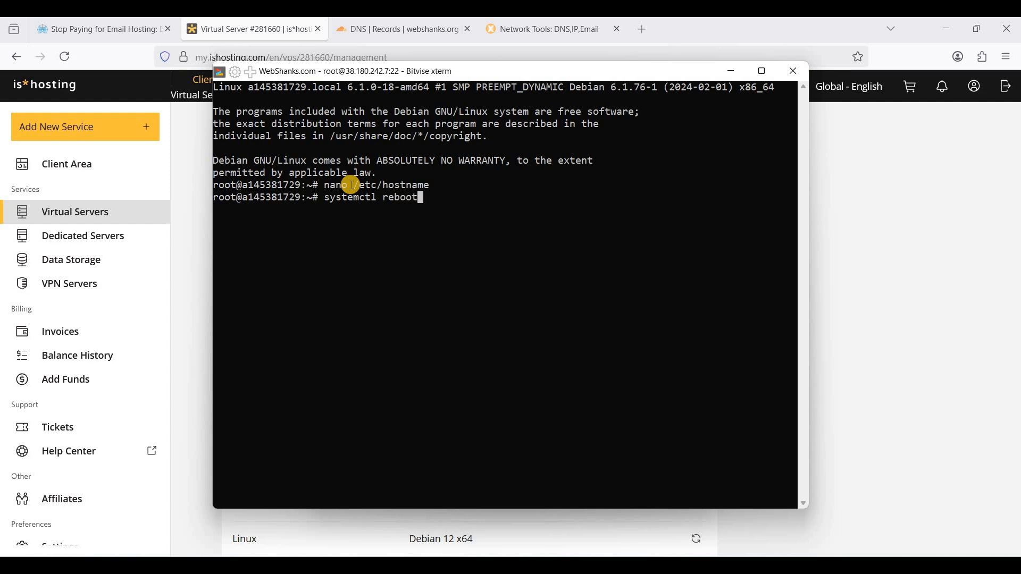
key(Return)
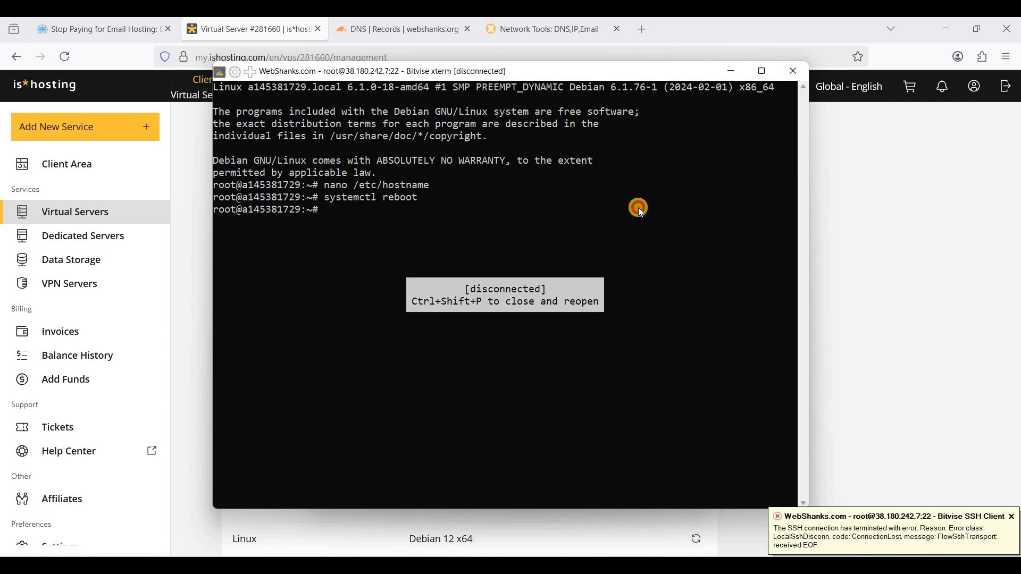
Reopen a root terminal after the reboot and confirm the prompt shows mail.webshanks.org
click(793, 71)
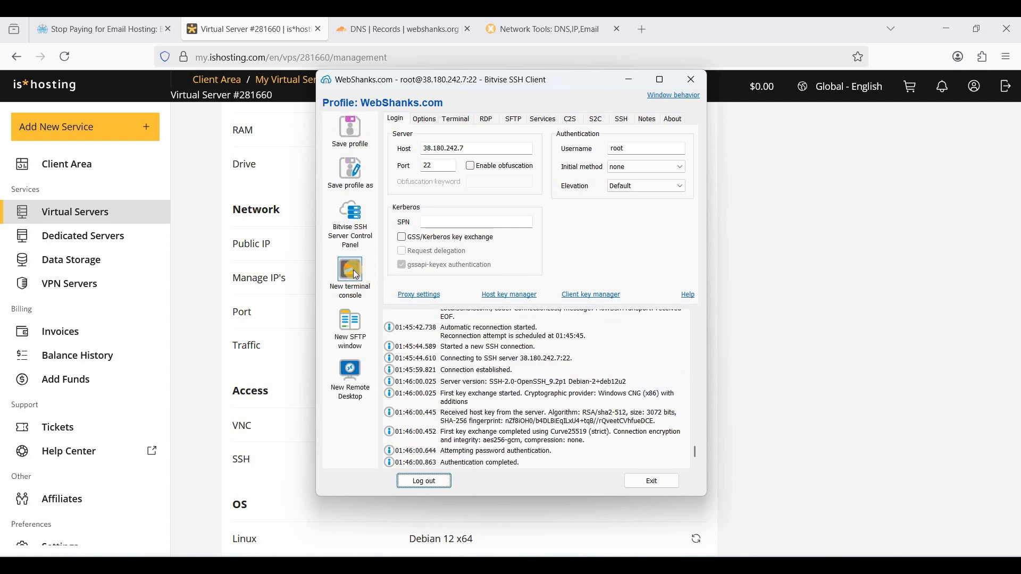
click(351, 272)
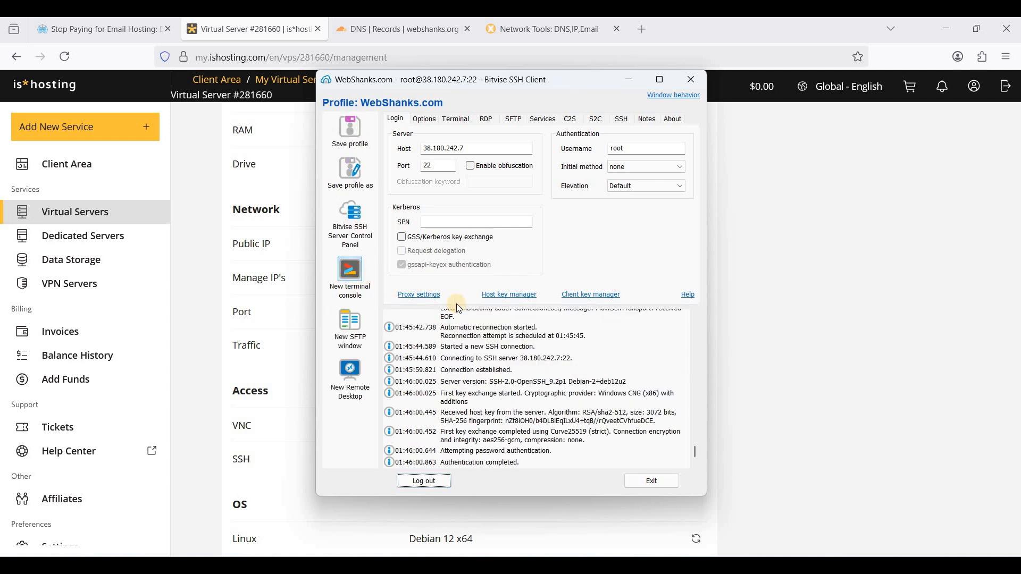
click(449, 283)
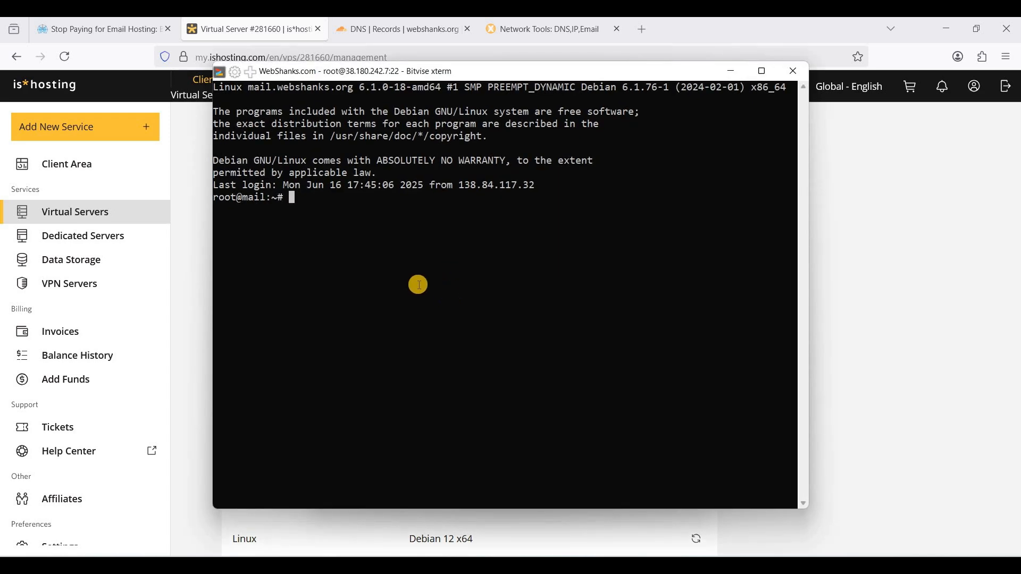
double_click(269, 197)
click(296, 208)
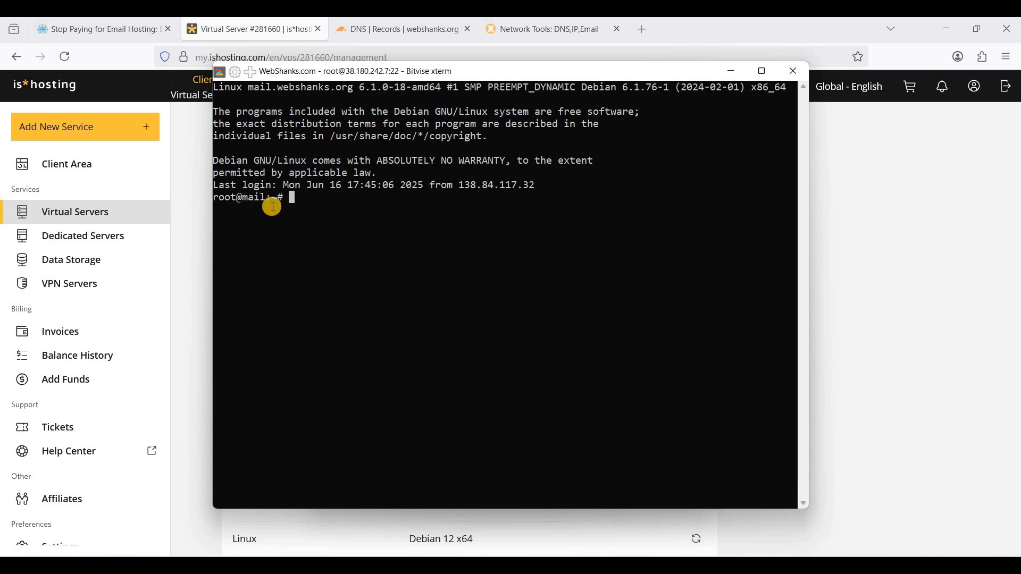
Copy 'apt update && apt upgrade -y' from the article, run it in the terminal, and wait for completion
click(113, 37)
scroll(360, 339, down, 10)
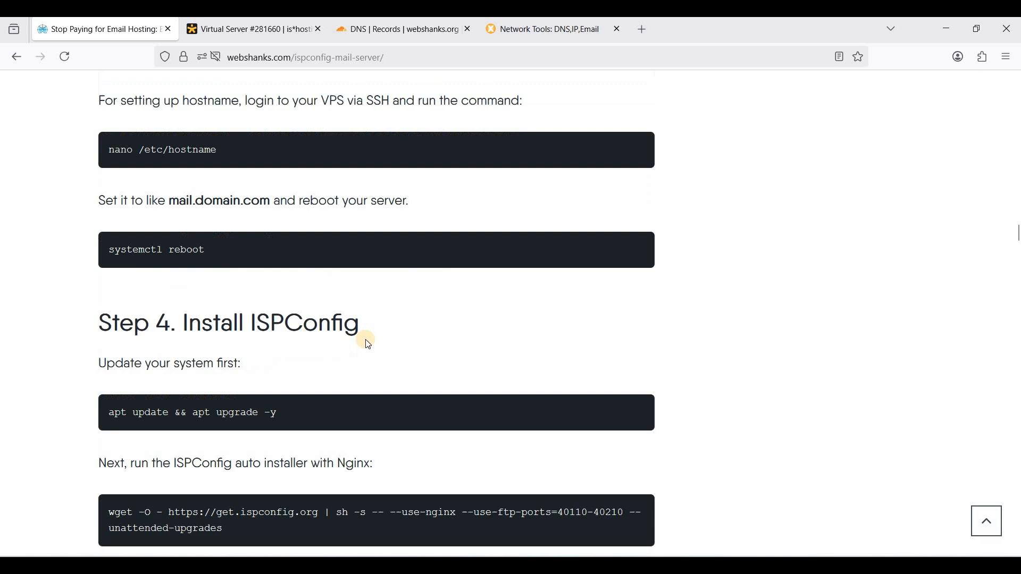
scroll(360, 339, up, 1)
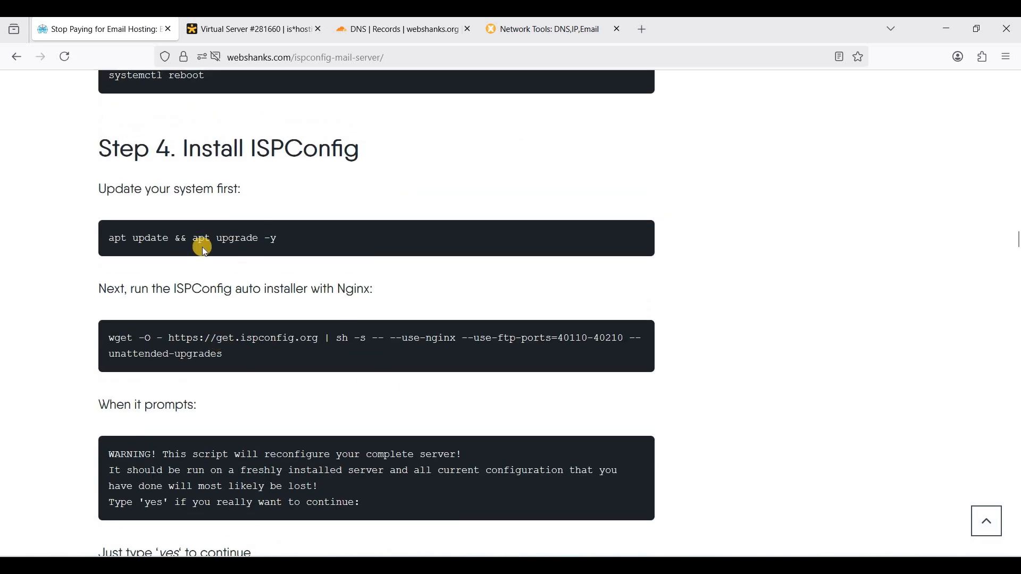
drag(114, 238, 286, 237)
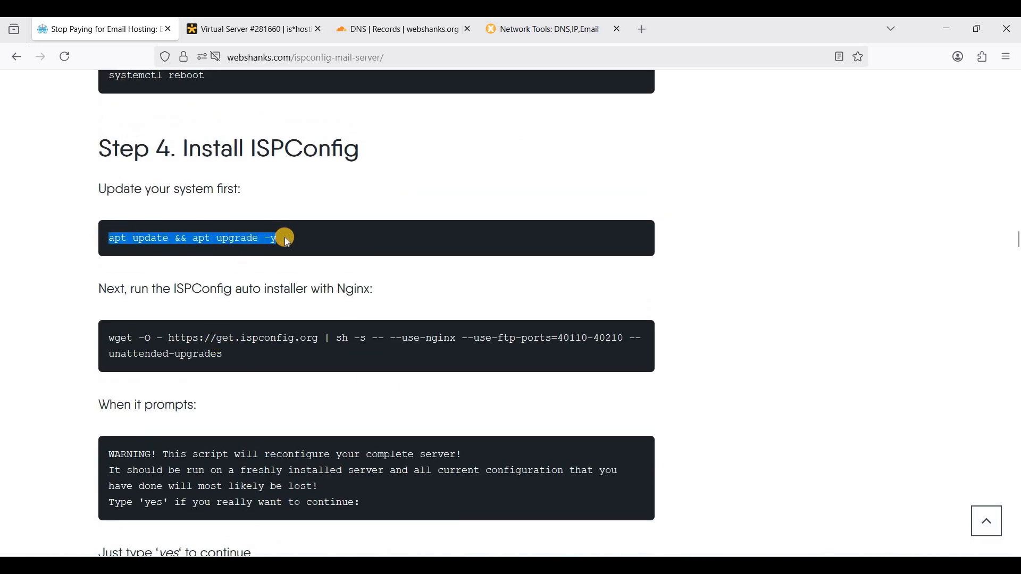
click(651, 490)
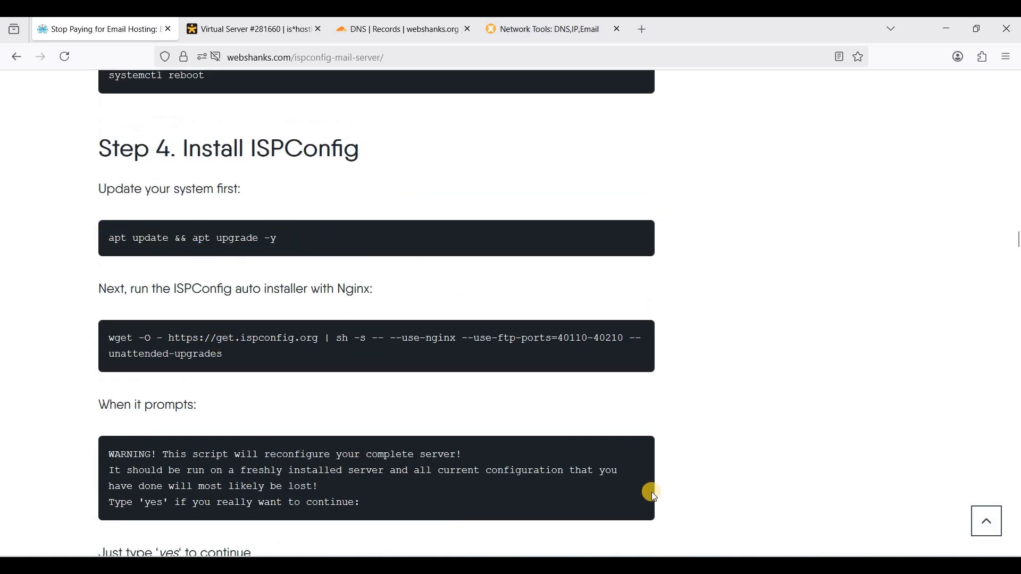
key(alt+Tab)
right_click(552, 324)
key(Return)
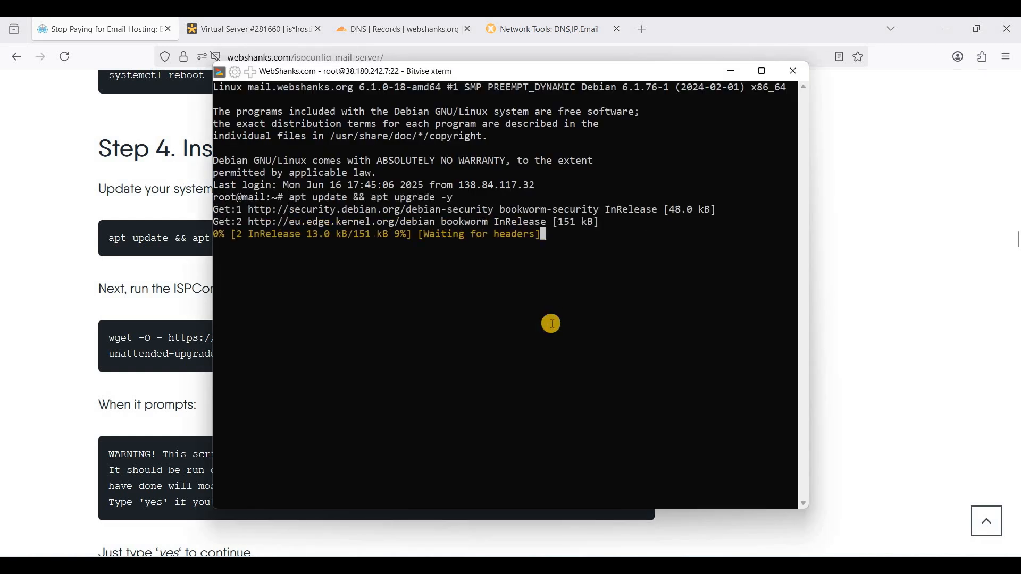
key(alt+Tab)
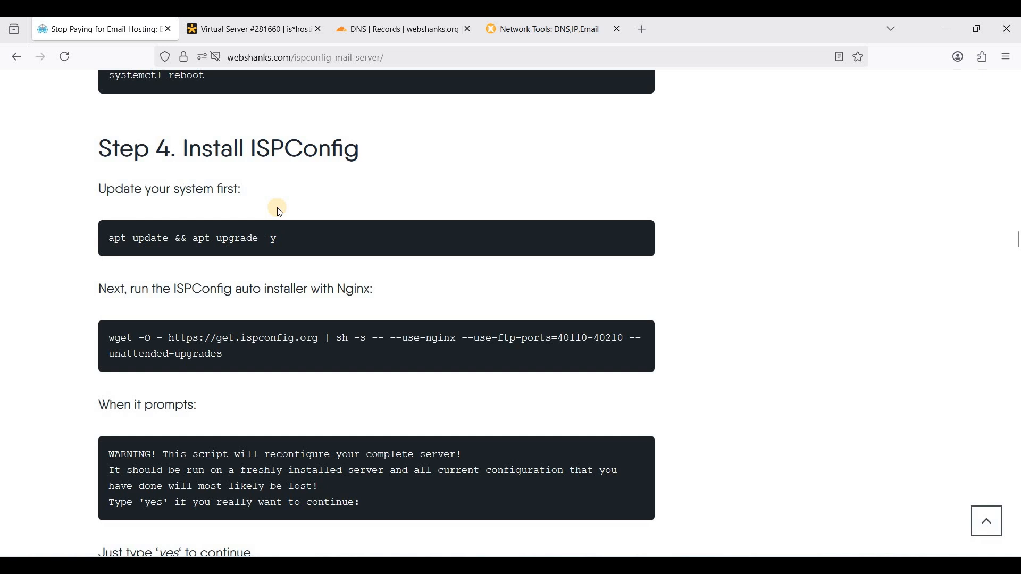
scroll(276, 208, up, 1)
scroll(276, 208, down, 1)
key(alt+Tab)
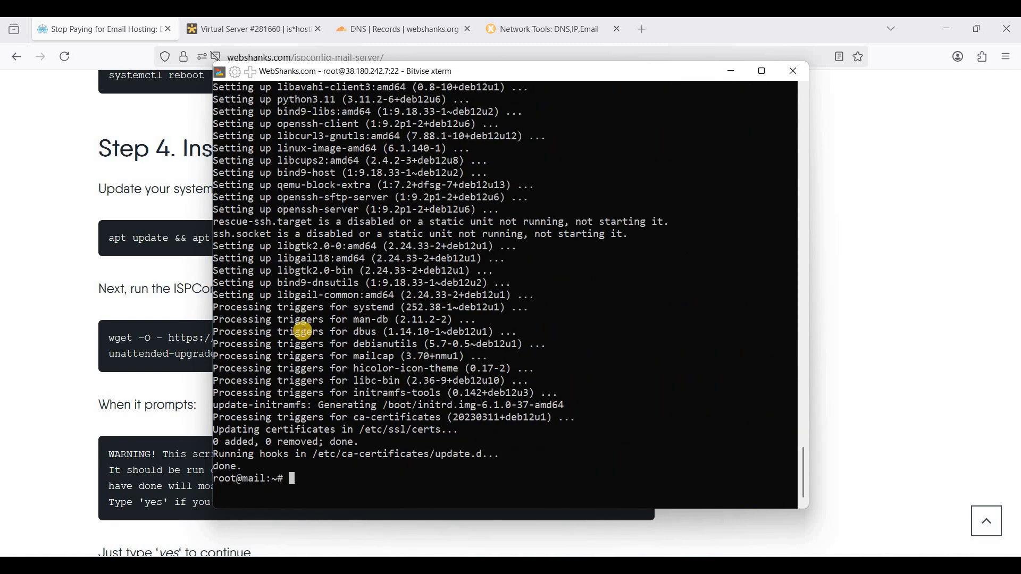
Run the ISPConfig Nginx auto-installer wget command and confirm the reconfiguration warning
click(114, 338)
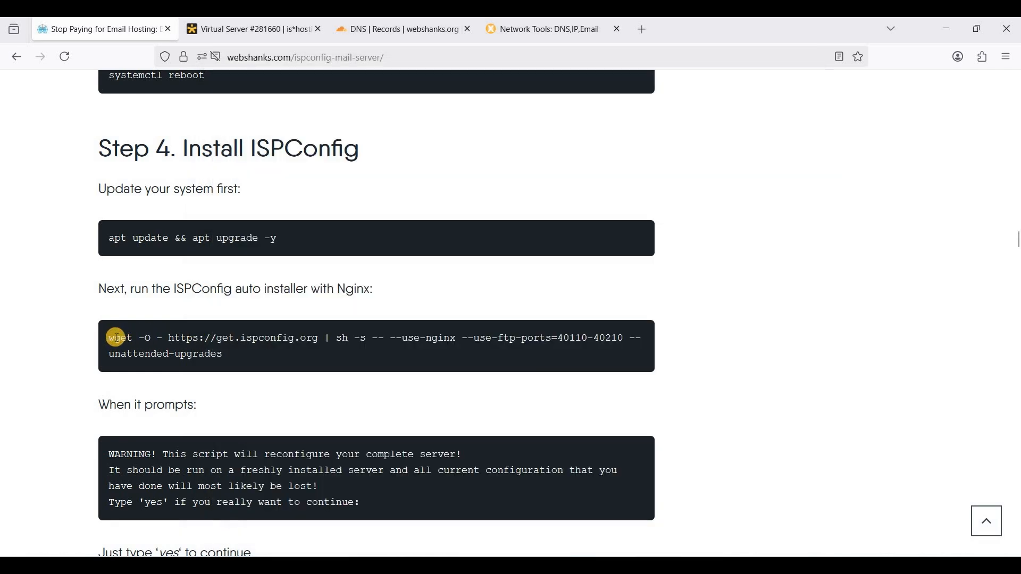
drag(109, 341, 264, 353)
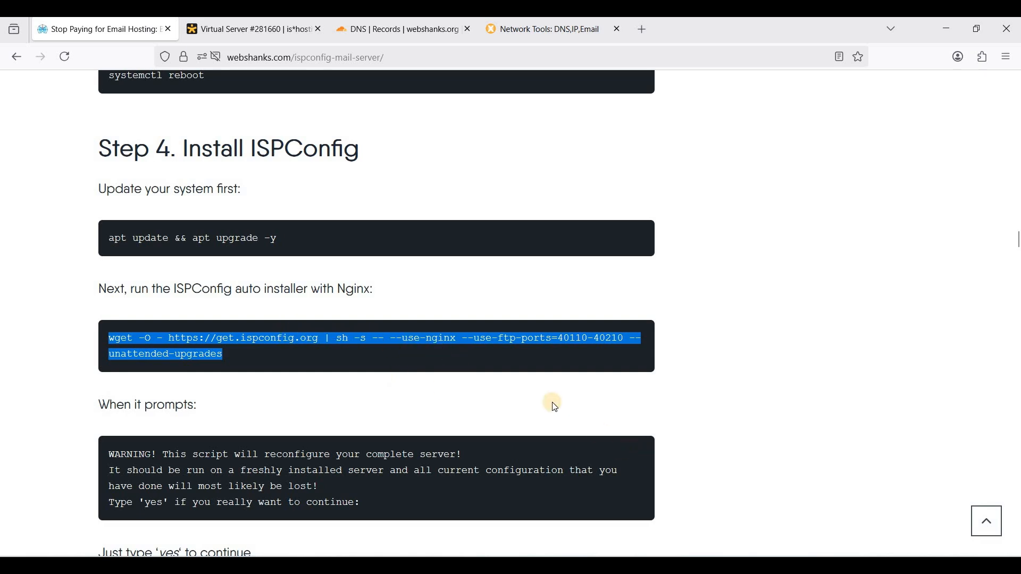
key(alt+Tab)
right_click(597, 424)
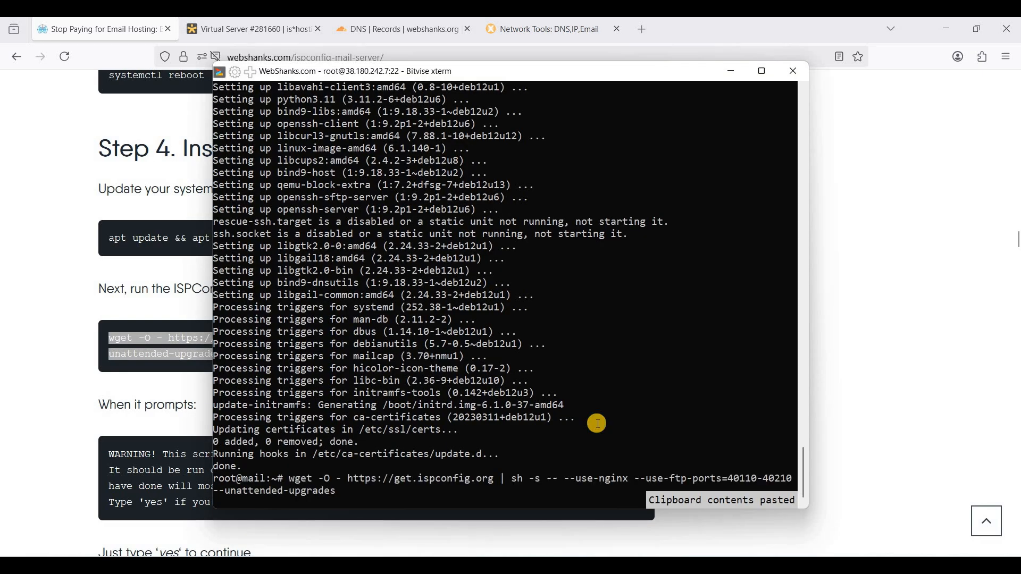
key(Return)
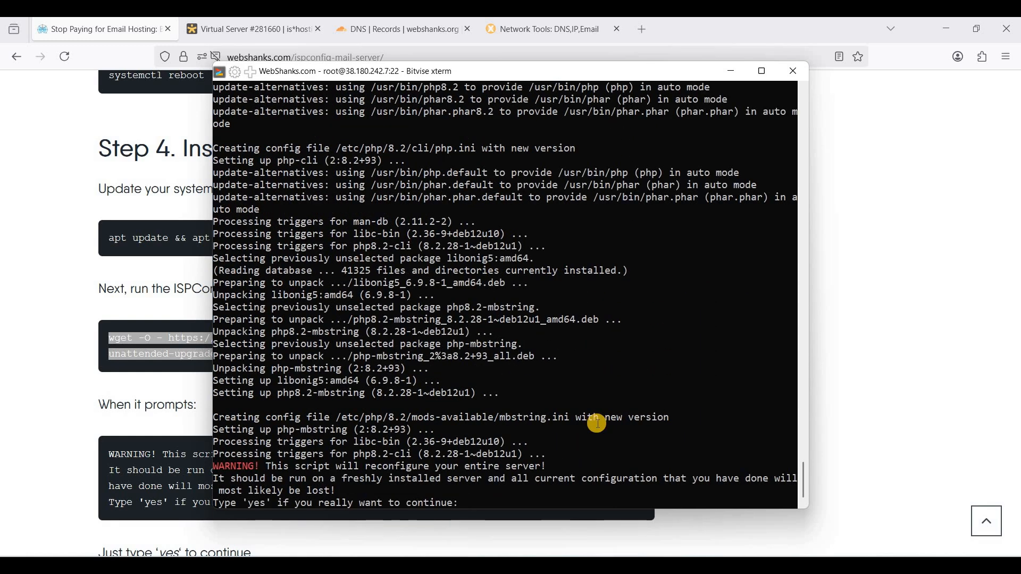
key(Return)
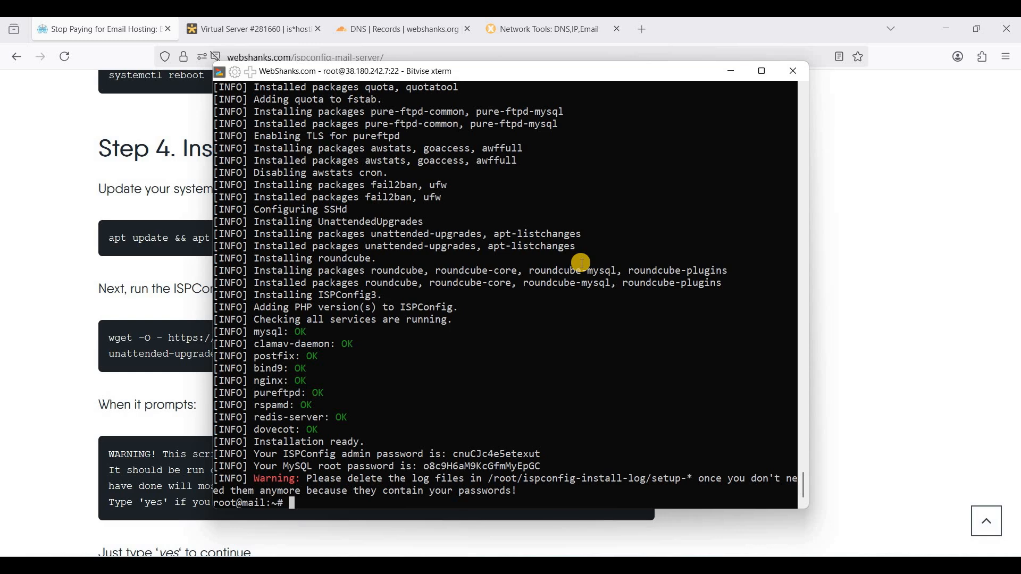
Load mail.webshanks.org:8080 in a new tab and enter admin as the username
click(651, 33)
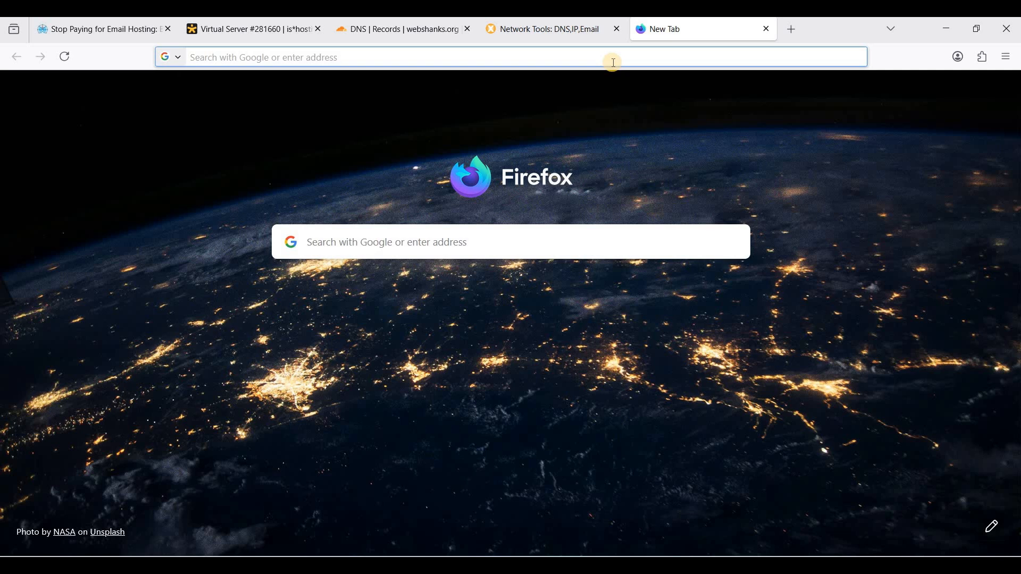
key(ctrl+v)
key(Return)
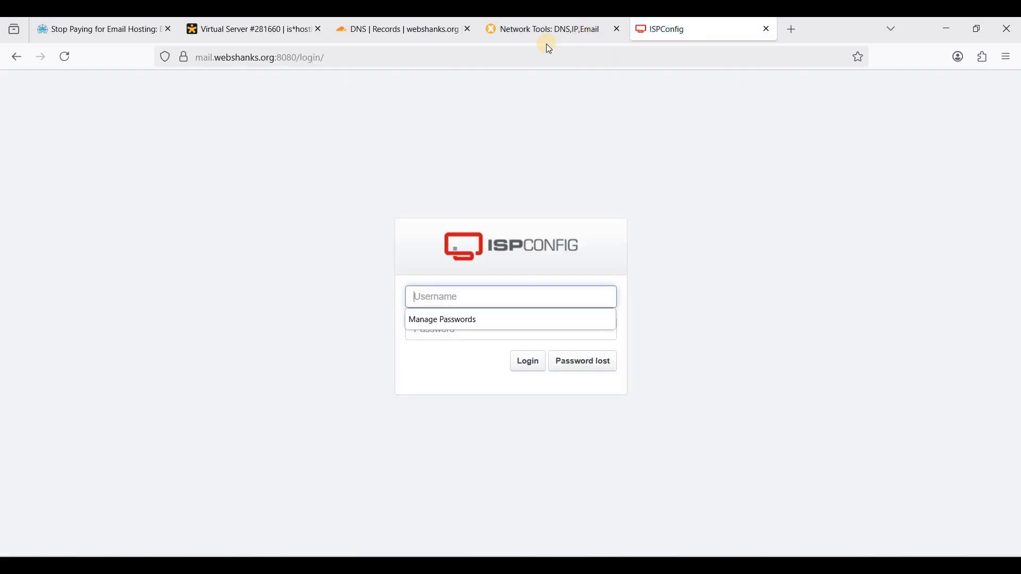
text(admin)
key(Tab)
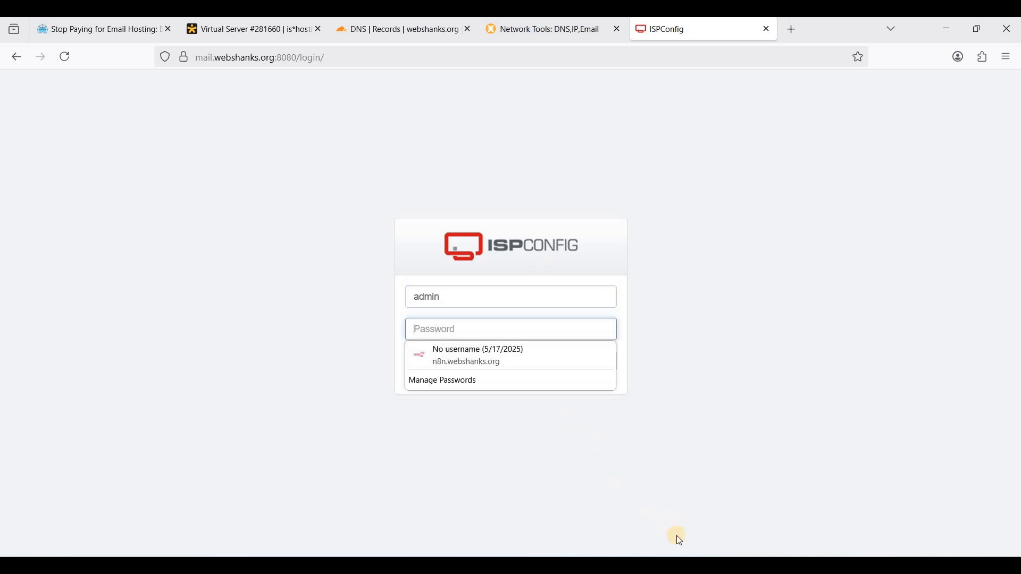
Copy the generated admin password from the terminal, paste it, and log in
key(alt+Tab)
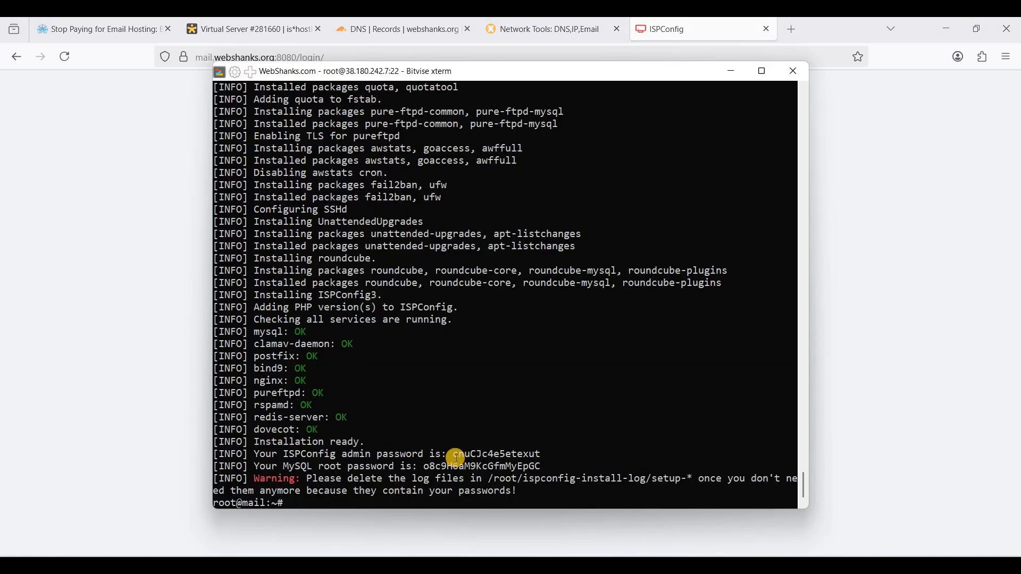
drag(455, 455, 543, 456)
key(alt+Tab)
click(436, 322)
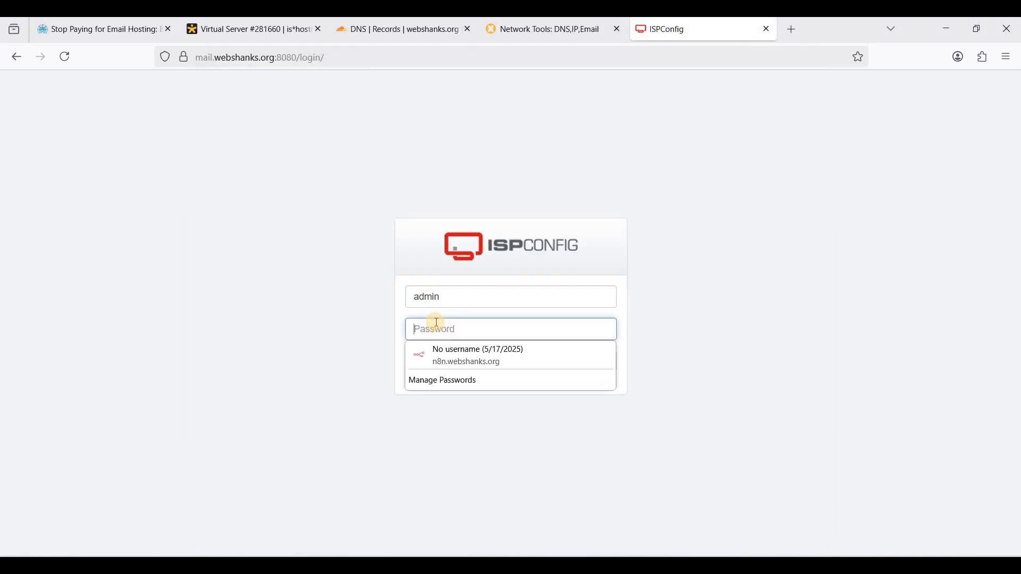
key(ctrl+v)
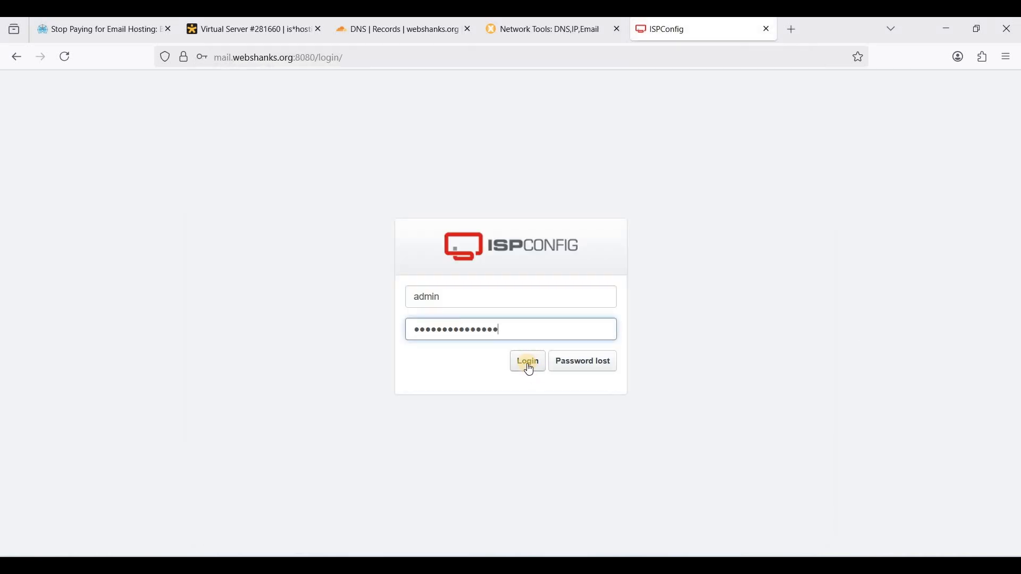
click(529, 370)
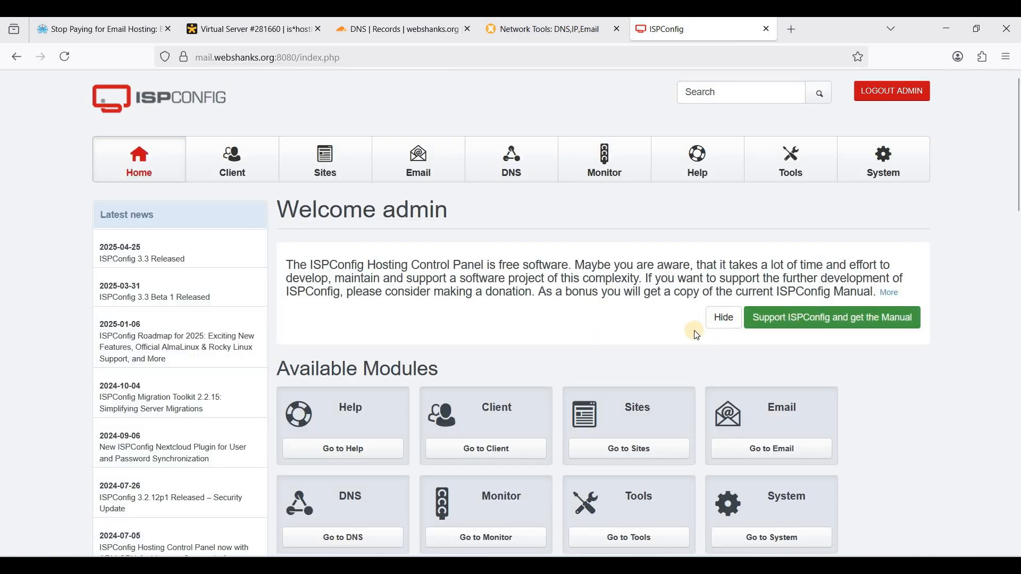
Start a new record on the System Firewall page
scroll(645, 319, down, 2)
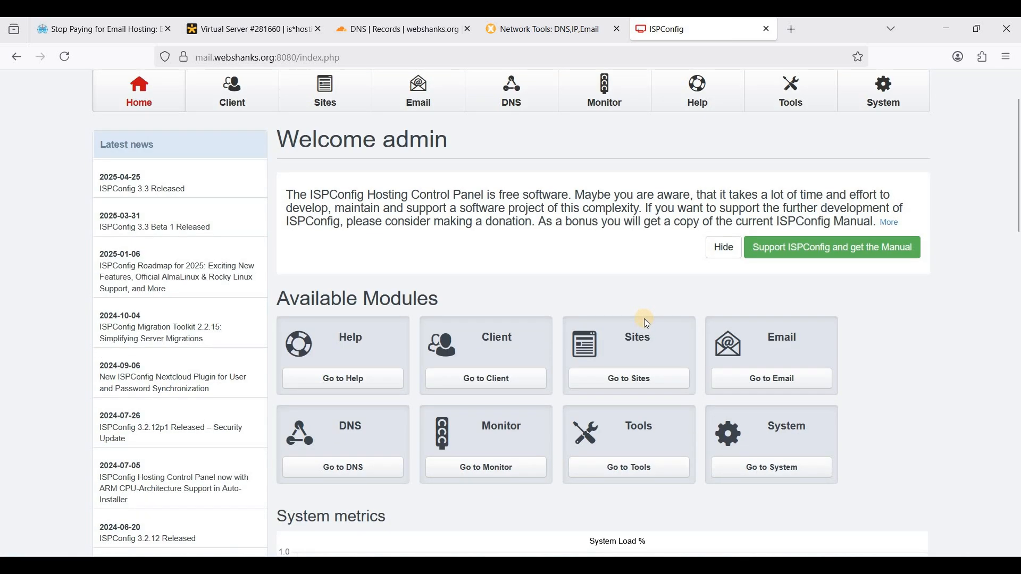
scroll(646, 322, up, 2)
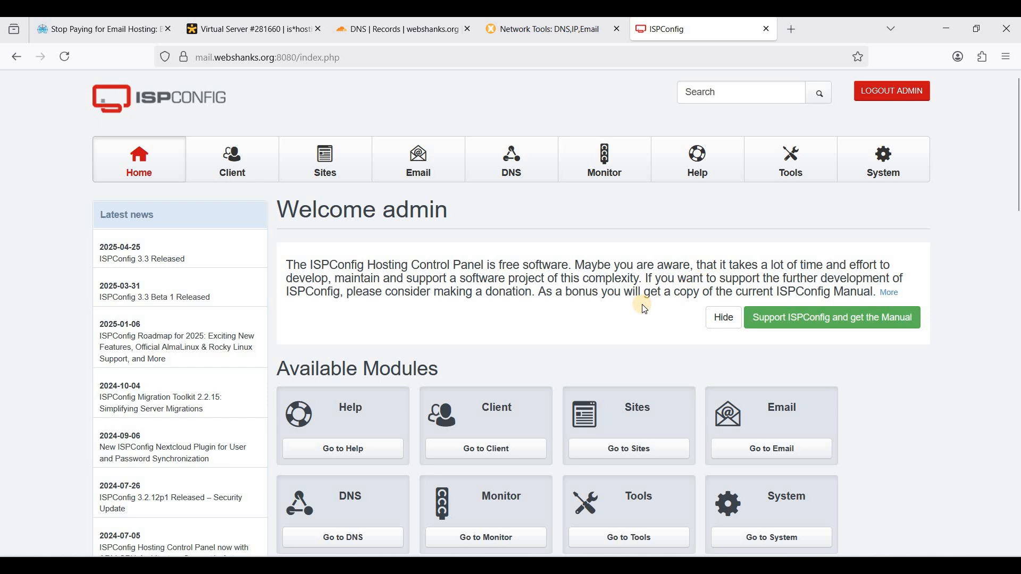
scroll(888, 254, down, 2)
scroll(894, 180, up, 2)
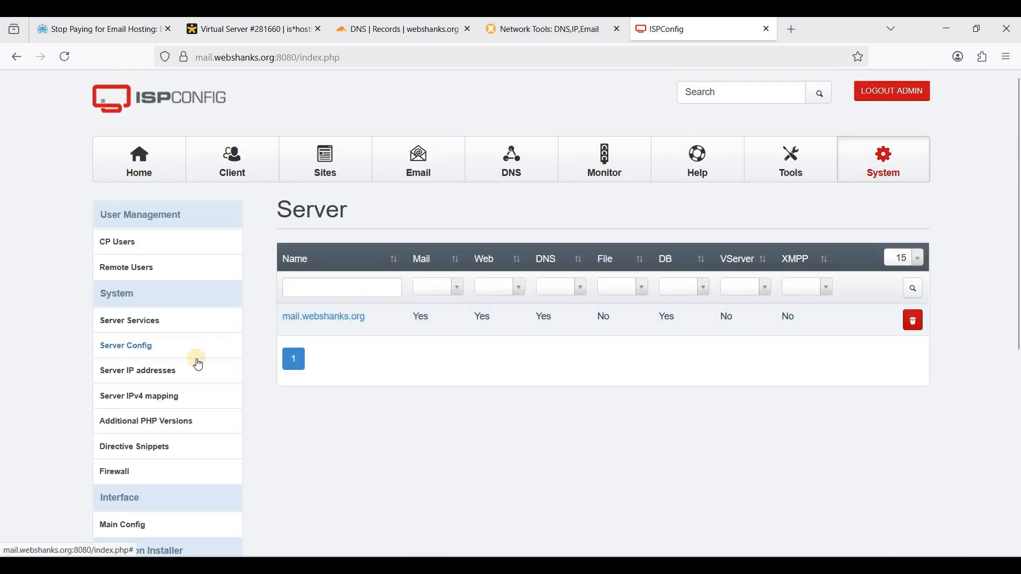
scroll(160, 377, down, 2)
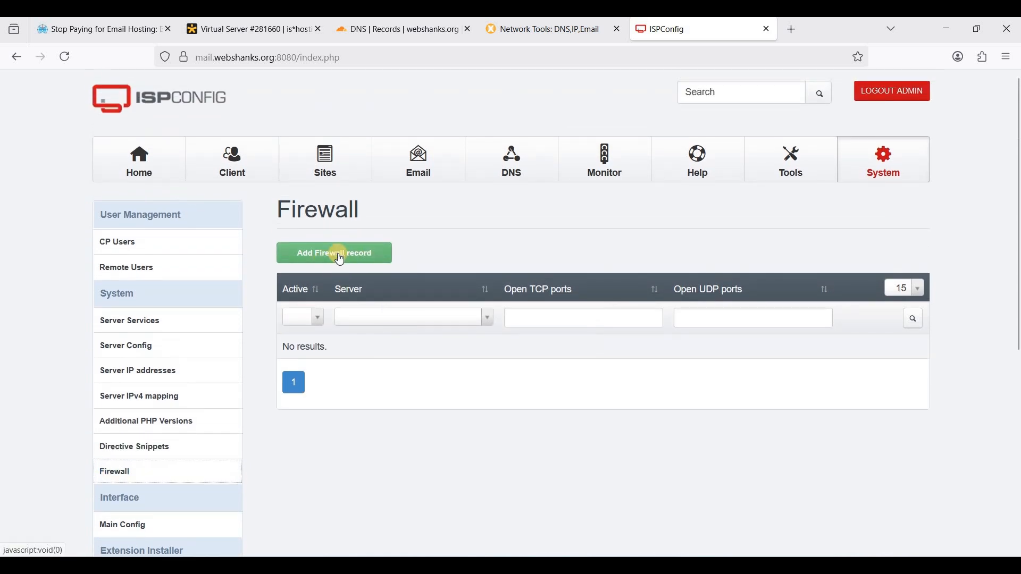
click(338, 257)
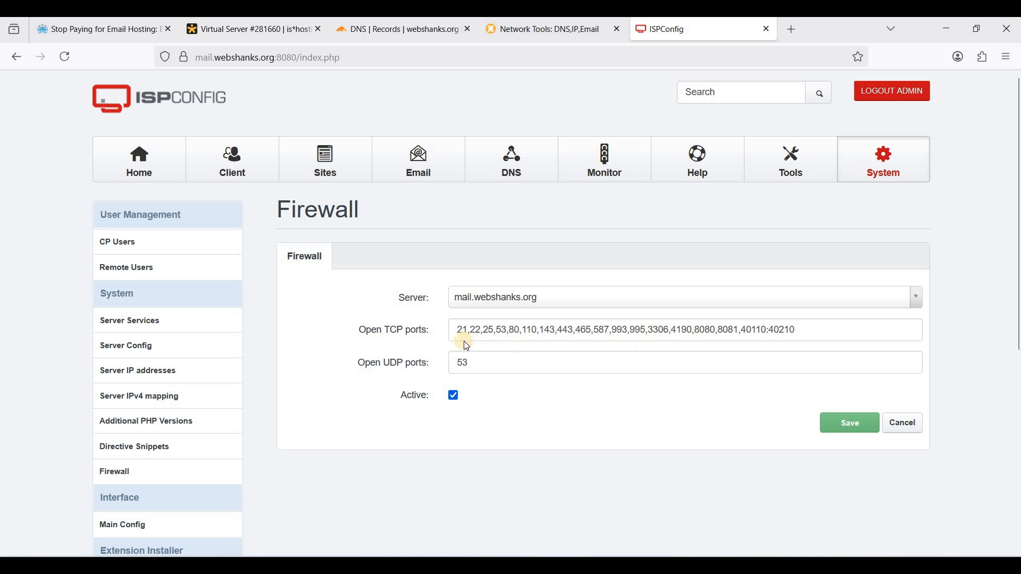
Review the default open TCP ports, including 25, 465 and 587, and save the record
click(493, 334)
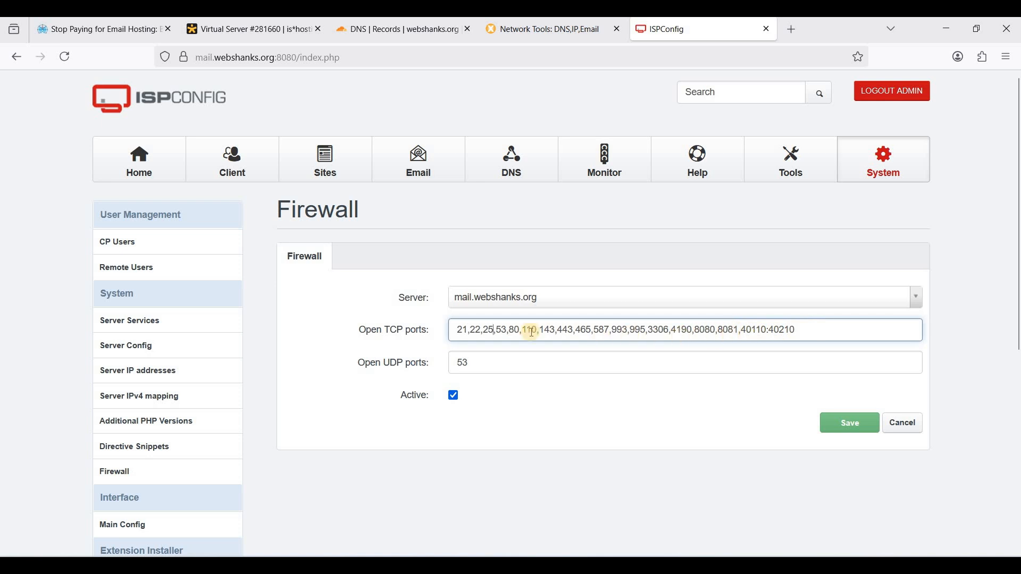
click(485, 328)
drag(494, 329, 494, 332)
drag(606, 330, 600, 331)
click(581, 330)
click(850, 424)
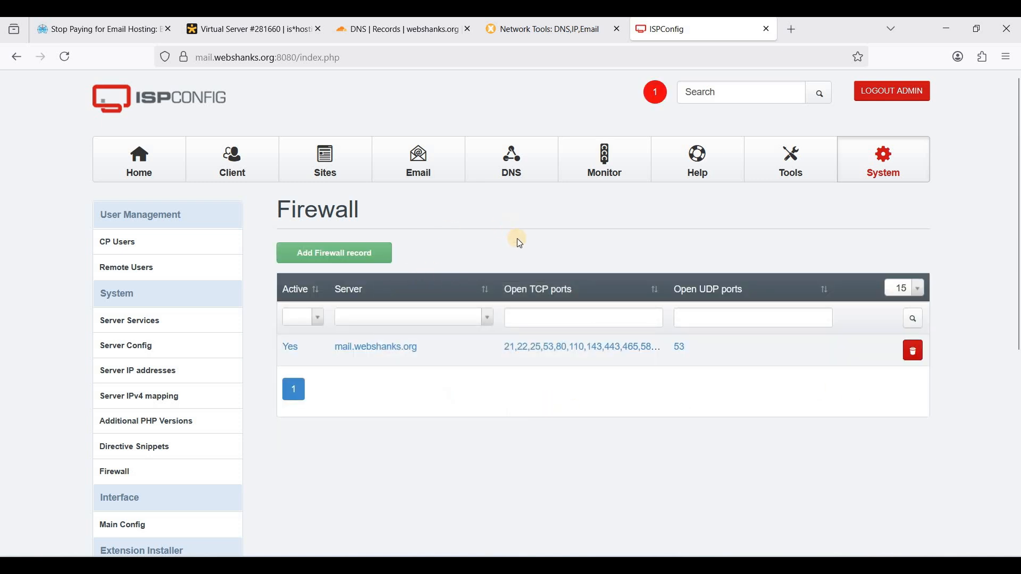
Start a new mail domain in the Email section, leaving the client unset
click(425, 179)
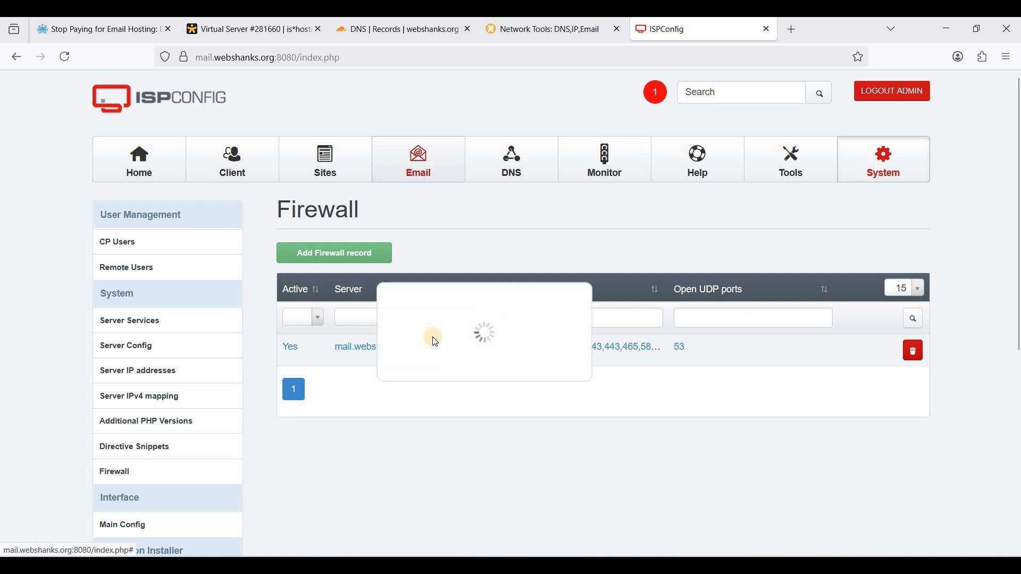
click(333, 255)
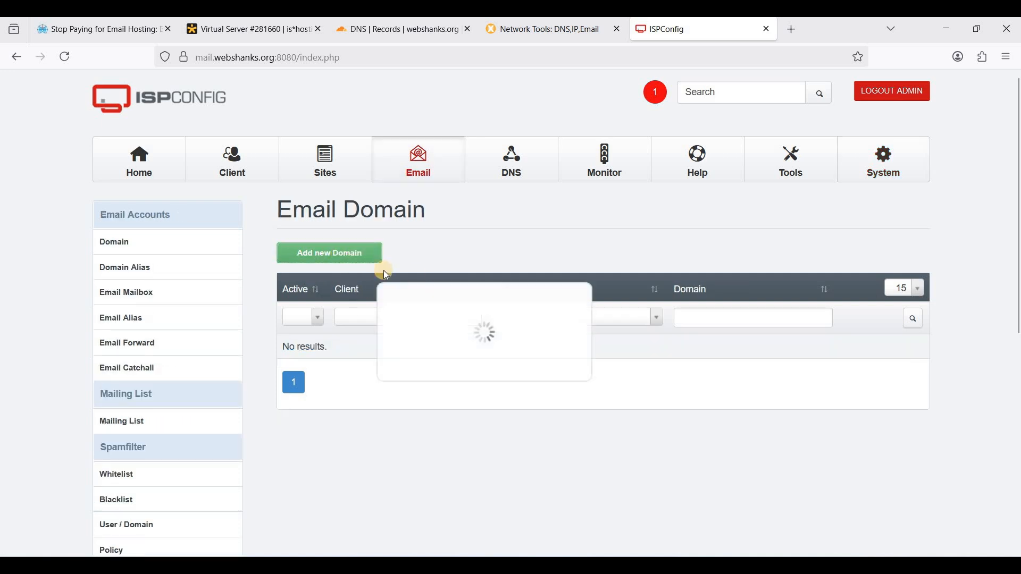
scroll(529, 244, down, 1)
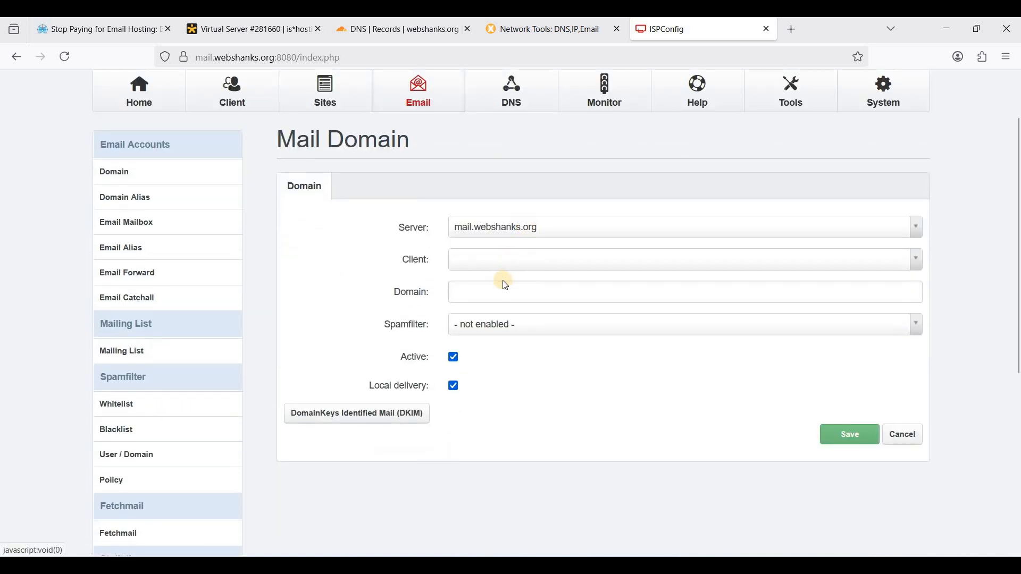
click(504, 263)
click(480, 296)
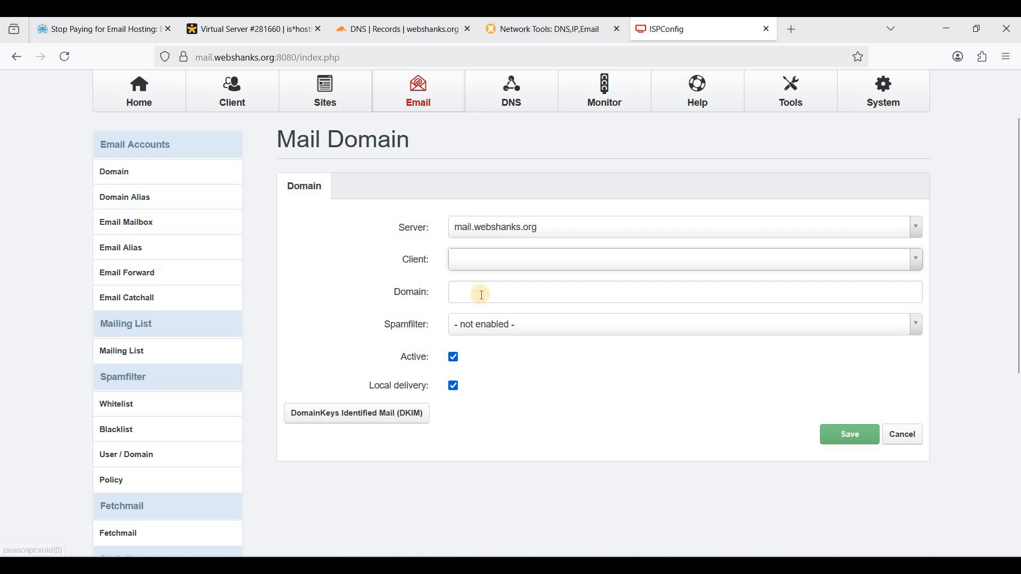
Enter webshanks.org as the mail domain name
click(482, 295)
text(webhs)
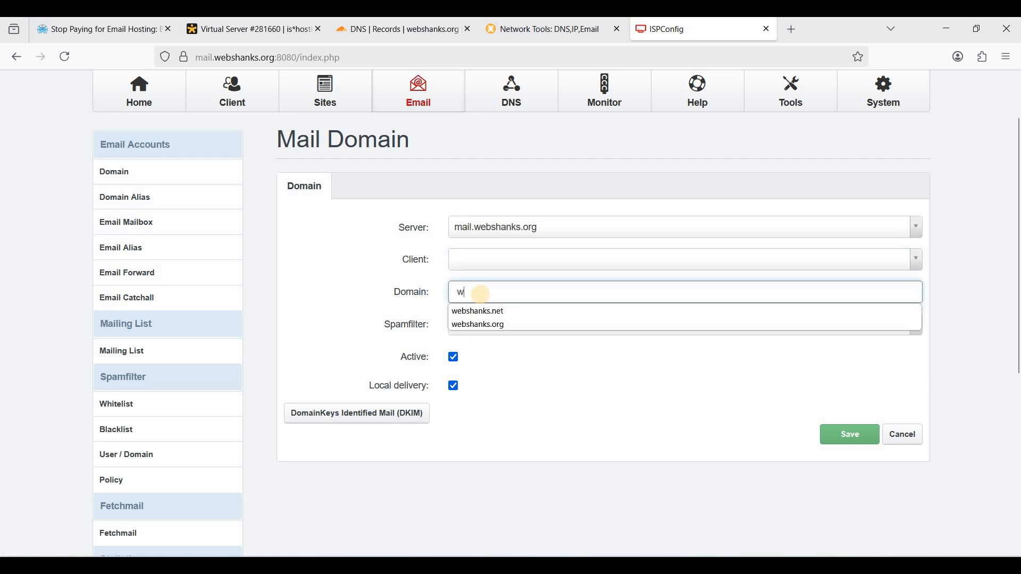
key(BackSpace)
key(BackSpace)
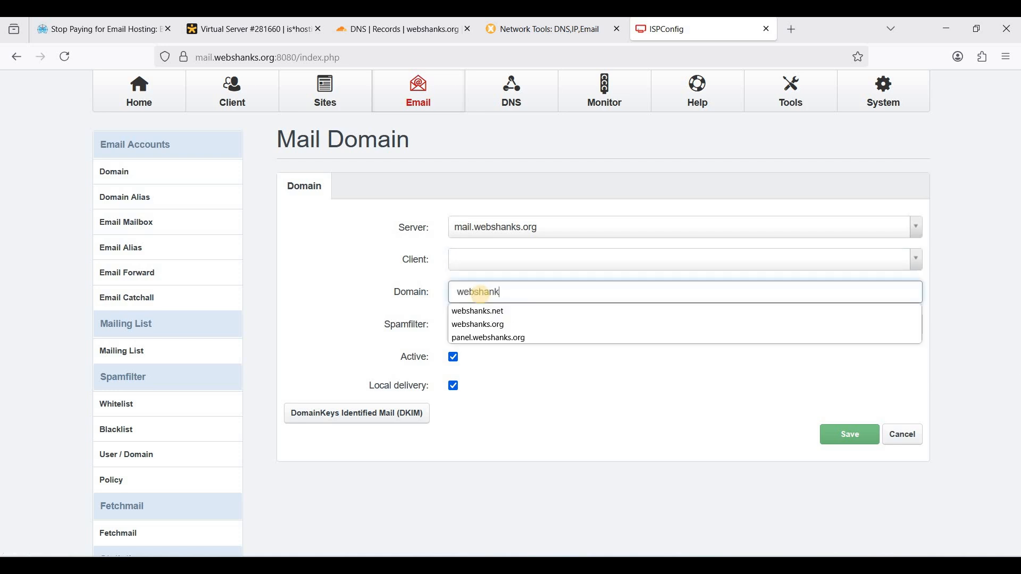
text(shanks.org)
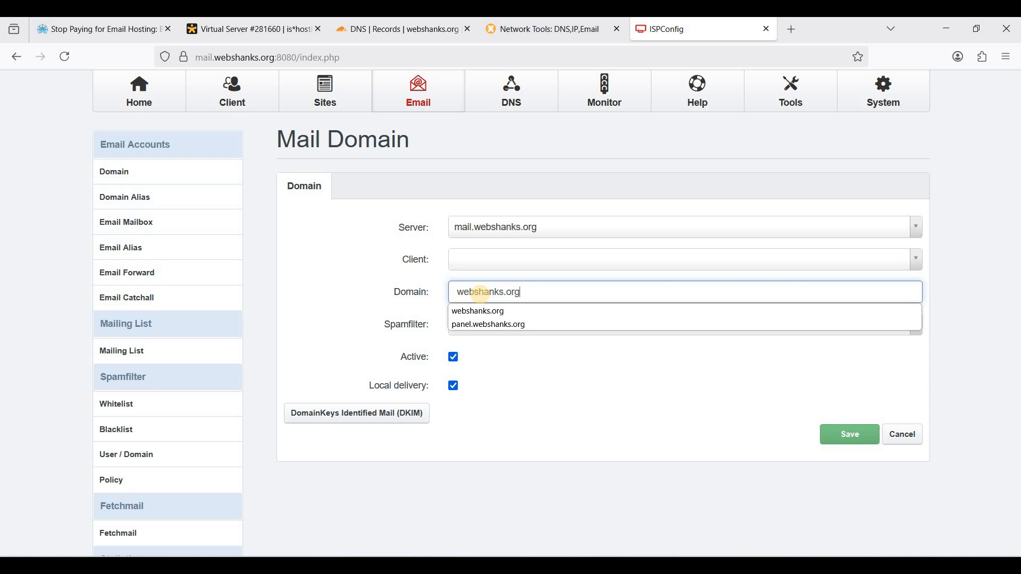
key(ctrl+a)
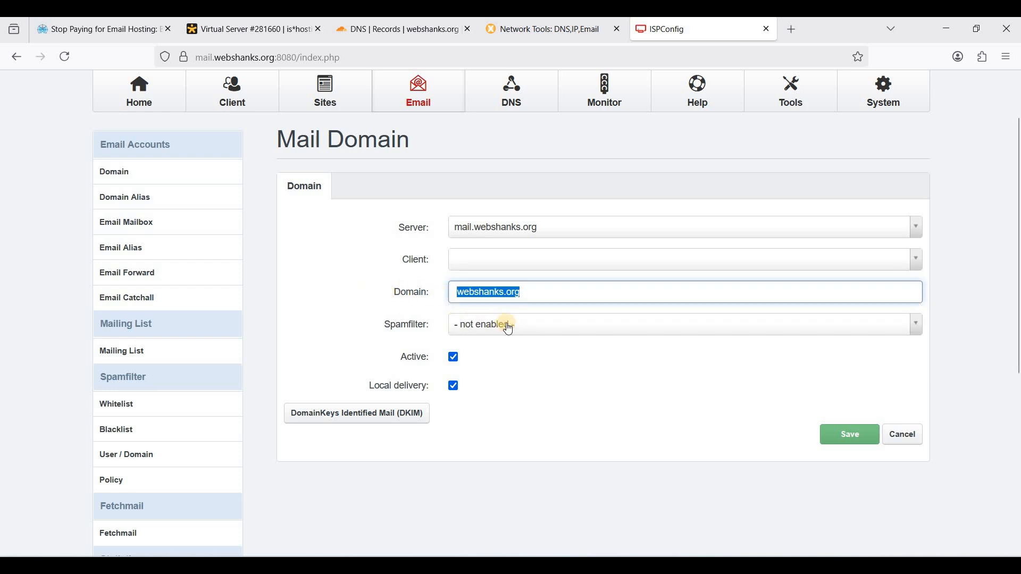
click(540, 295)
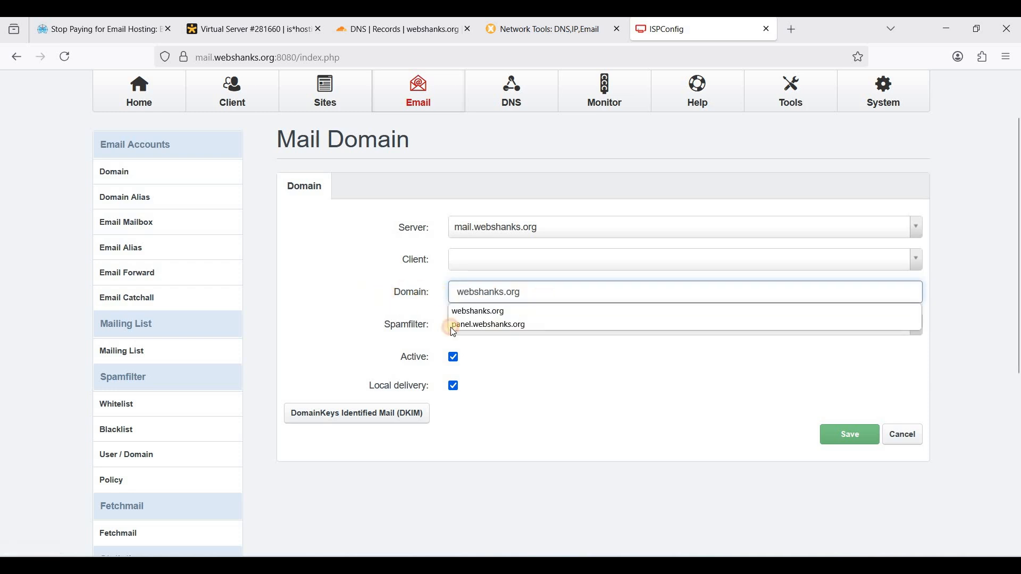
key(ctrl+a)
Set the spam filter to Normal and enable DKIM with selector default
click(524, 329)
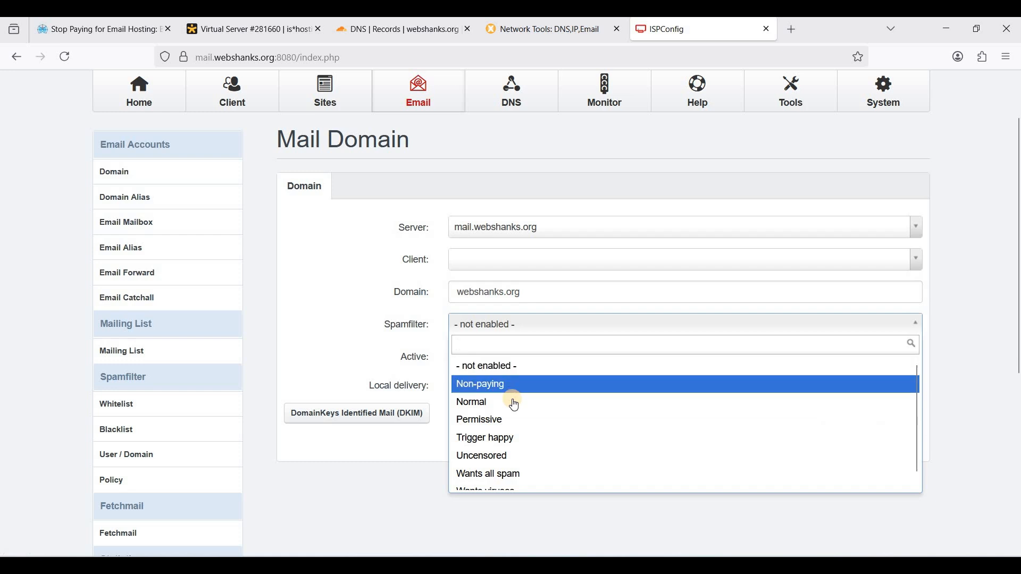
click(524, 397)
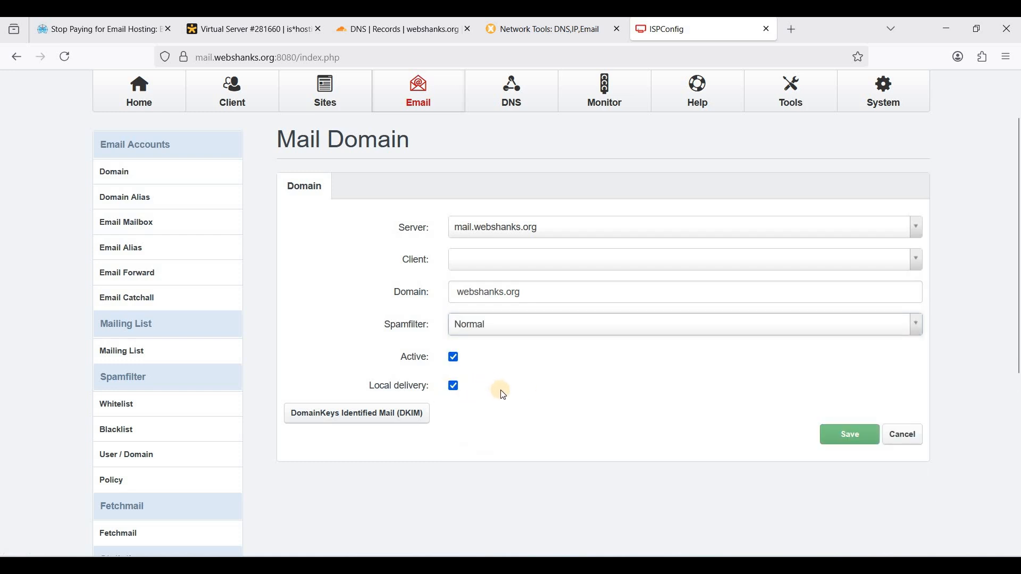
click(353, 417)
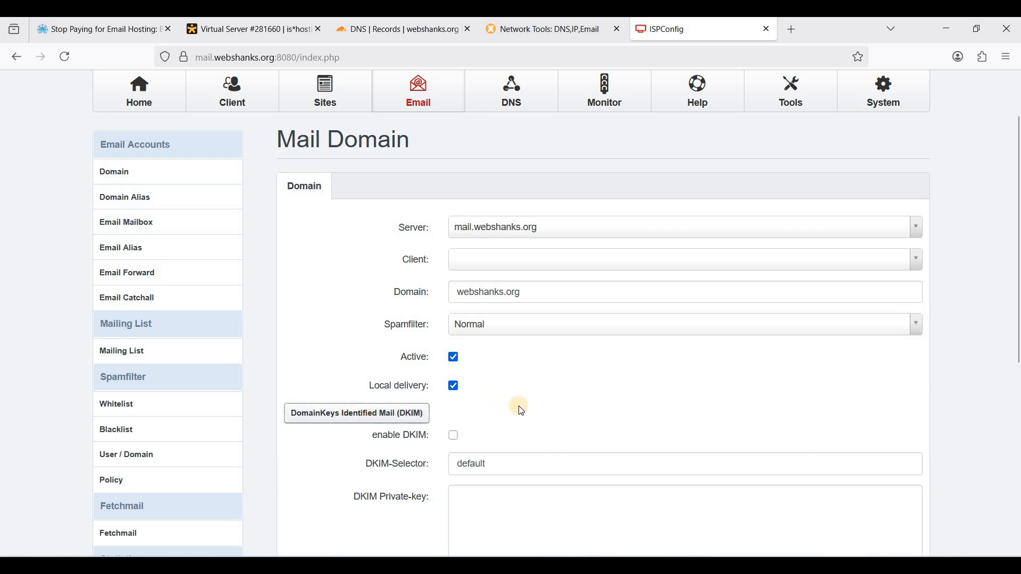
scroll(495, 373, down, 1)
scroll(476, 325, down, 2)
Enable DKIM with selector 'default' for webshanks.org, generate its key and DNS record, then view Cloudflare DNS
click(454, 298)
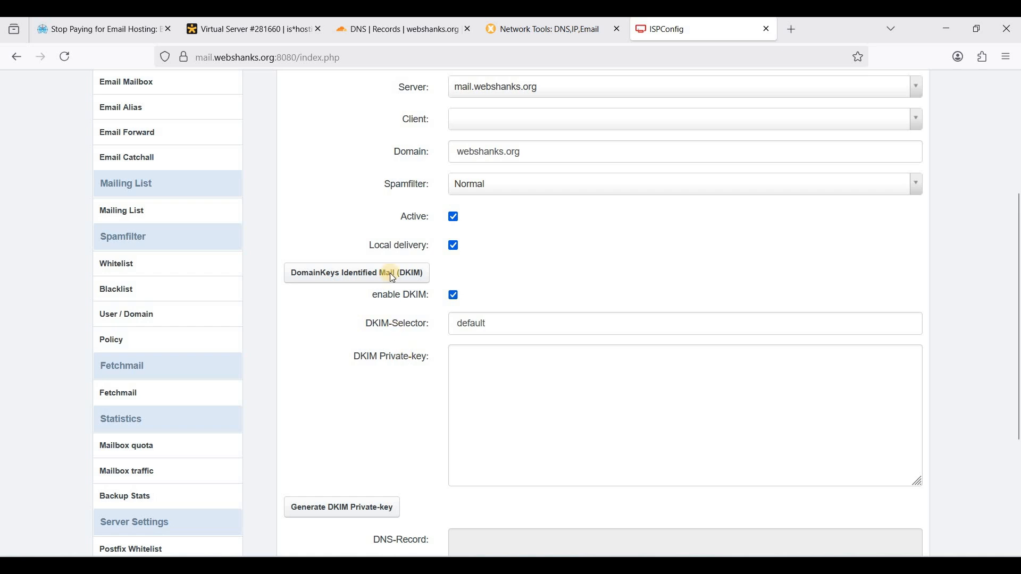
scroll(390, 273, down, 1)
click(496, 253)
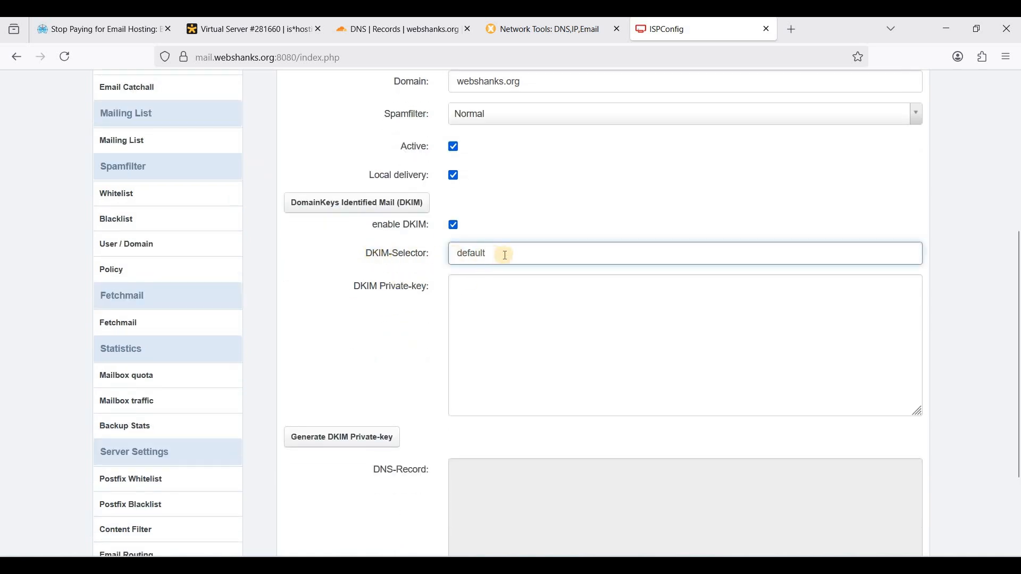
scroll(396, 363, down, 1)
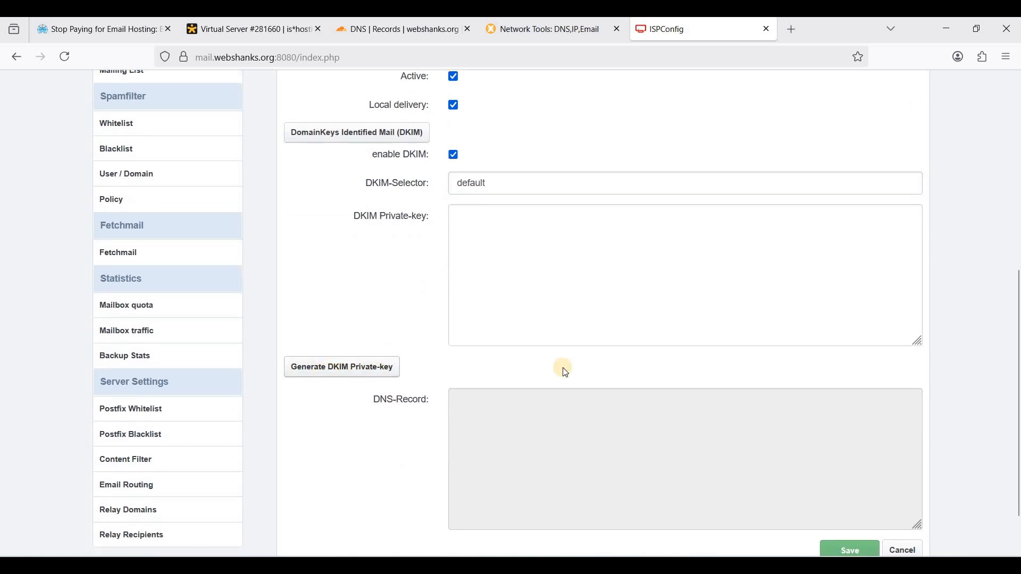
scroll(561, 368, down, 1)
scroll(537, 368, up, 1)
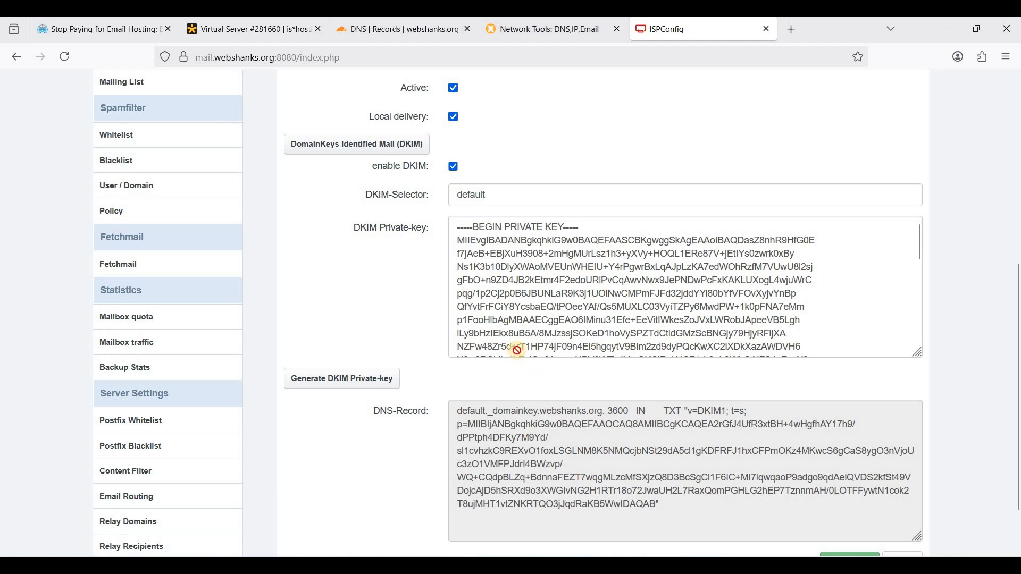
scroll(522, 346, down, 2)
click(402, 30)
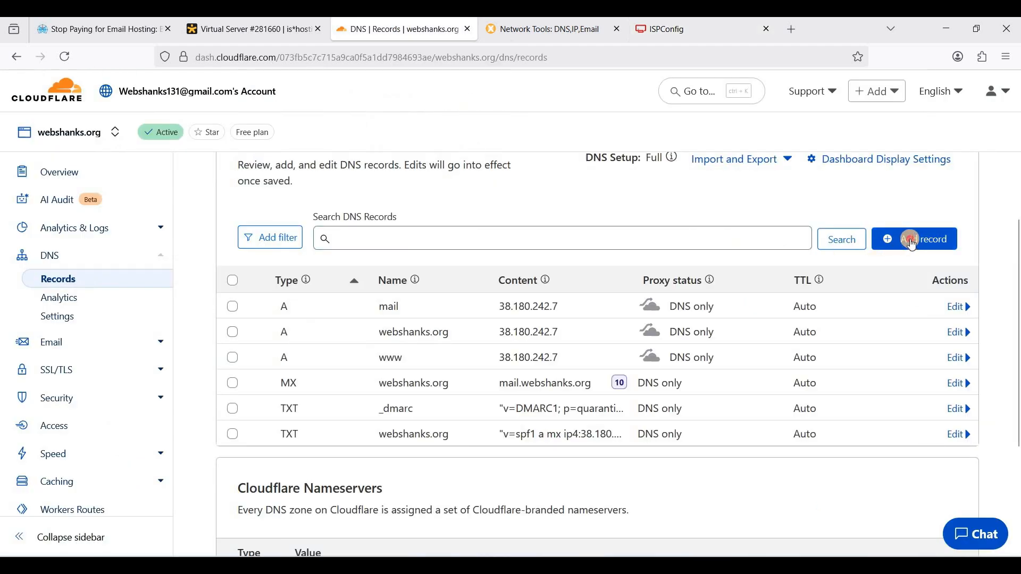
Start a new TXT record in Cloudflare DNS
click(913, 244)
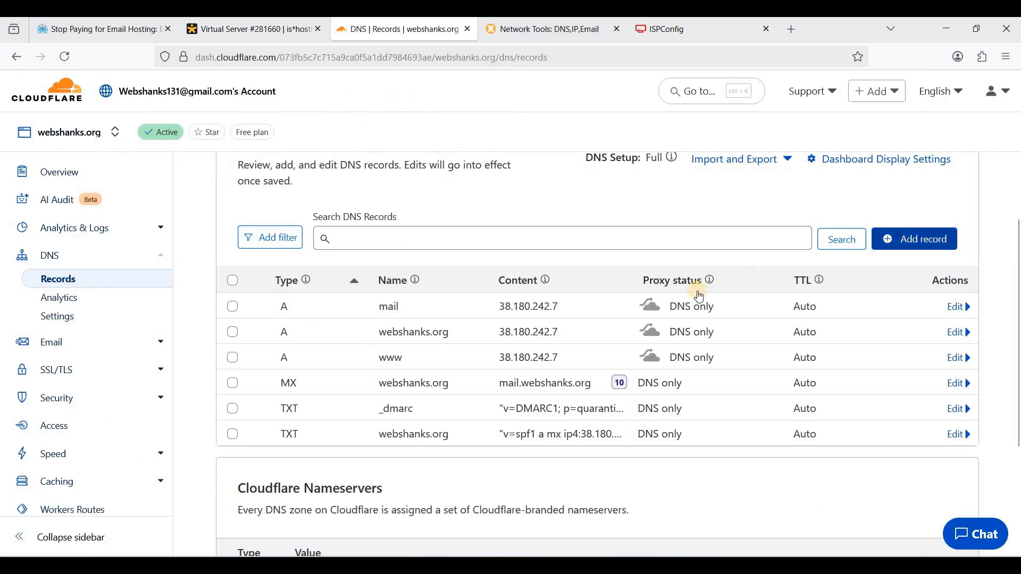
click(245, 341)
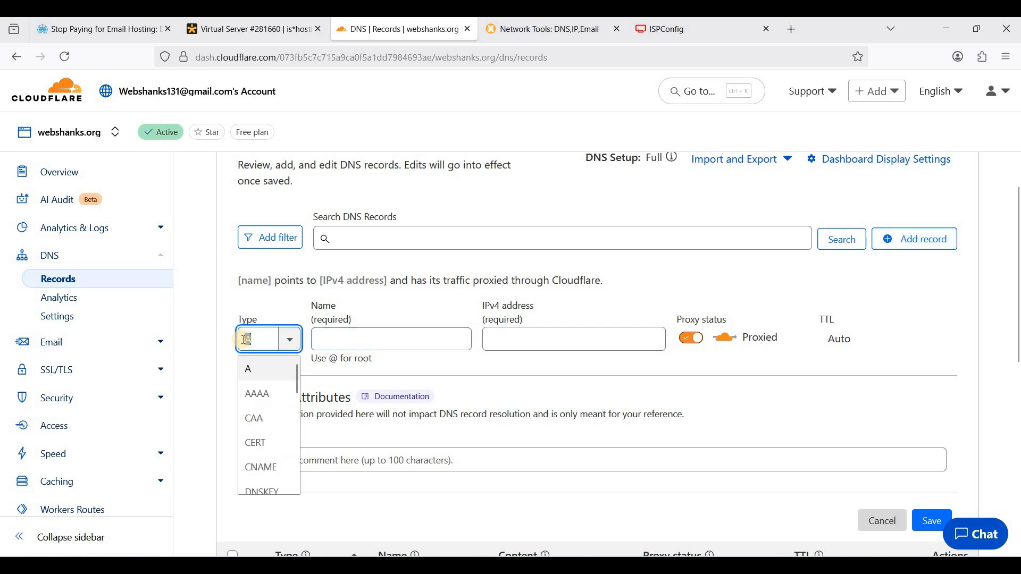
text(txt)
key(Return)
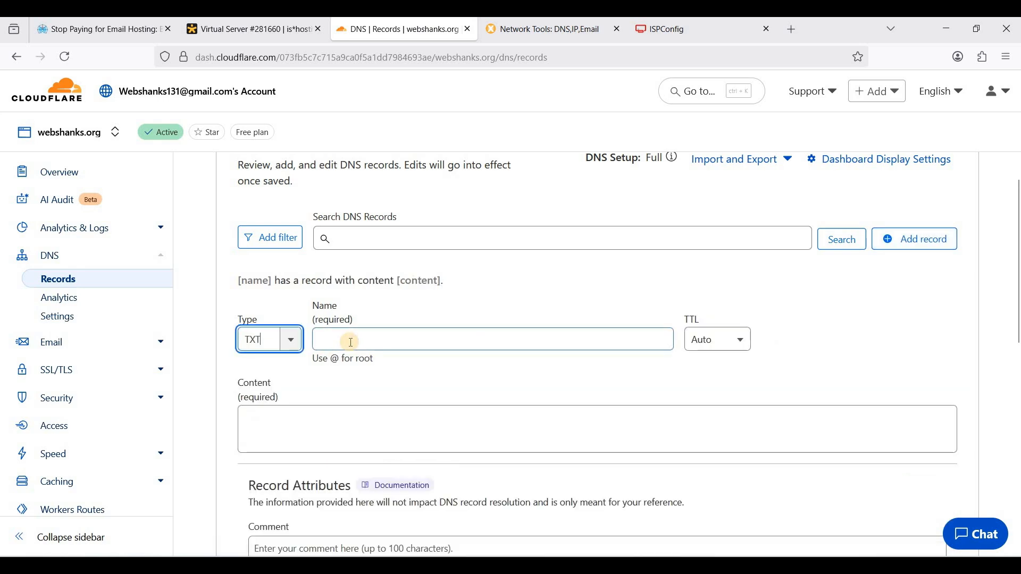
Copy the host name default._domainkey.webshanks.org from ISPConfig into the record's Name
click(348, 340)
click(664, 34)
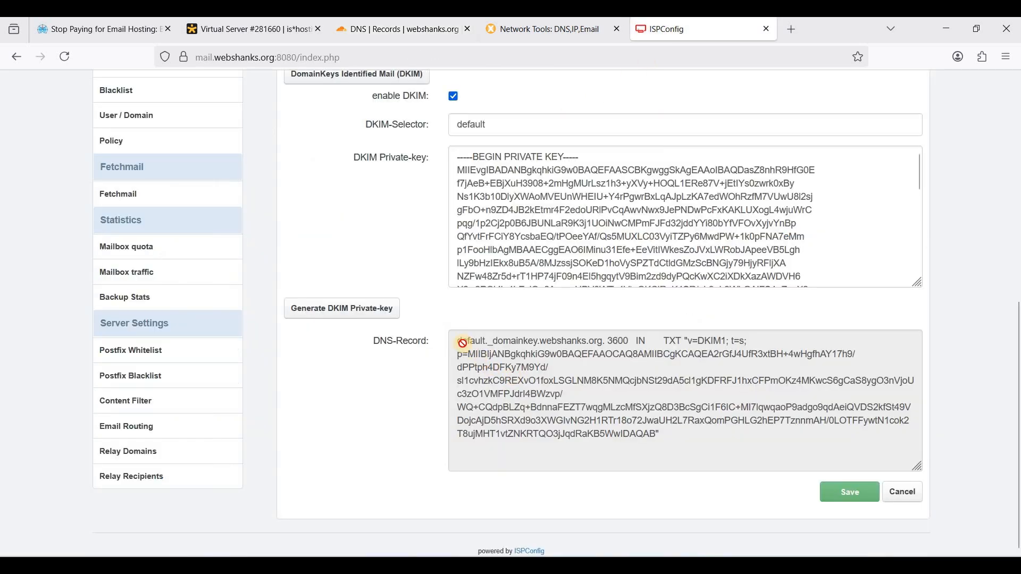
drag(458, 343, 609, 353)
key(ctrl+c)
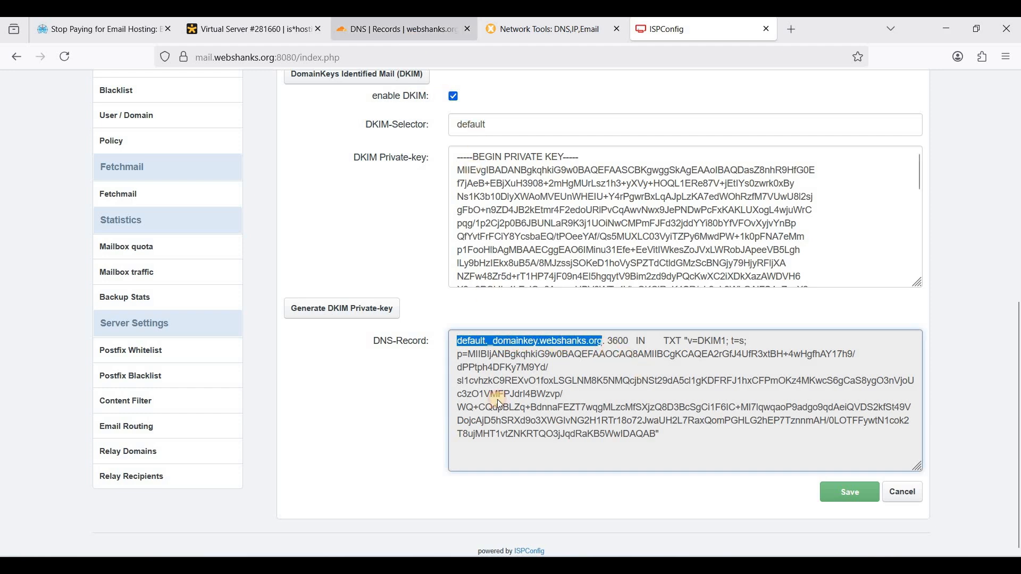
click(411, 33)
click(487, 341)
key(ctrl+v)
Paste the v=DKIM1 key from ISPConfig into Content and save the TXT record
click(460, 420)
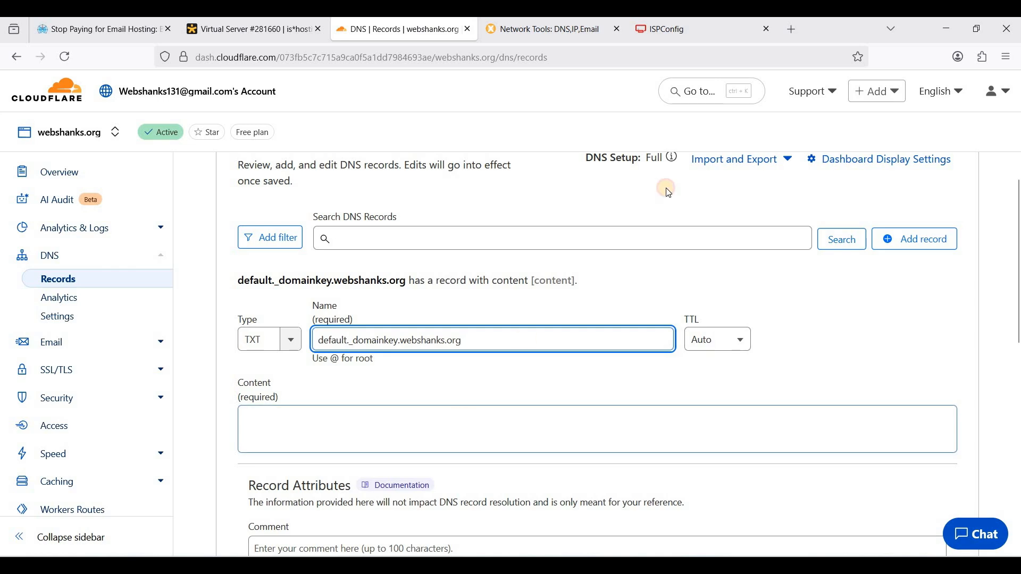
click(667, 24)
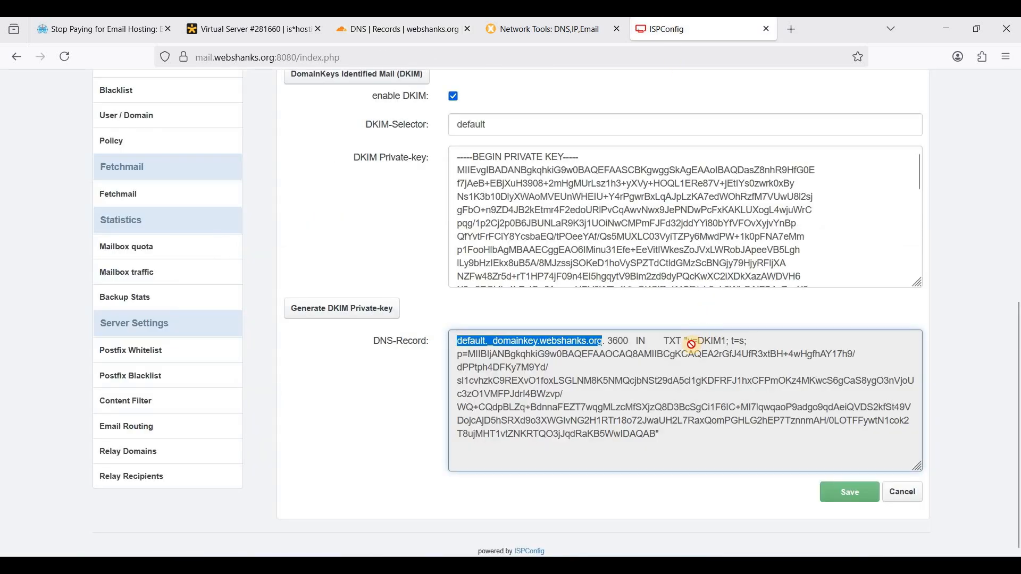
drag(690, 342, 714, 431)
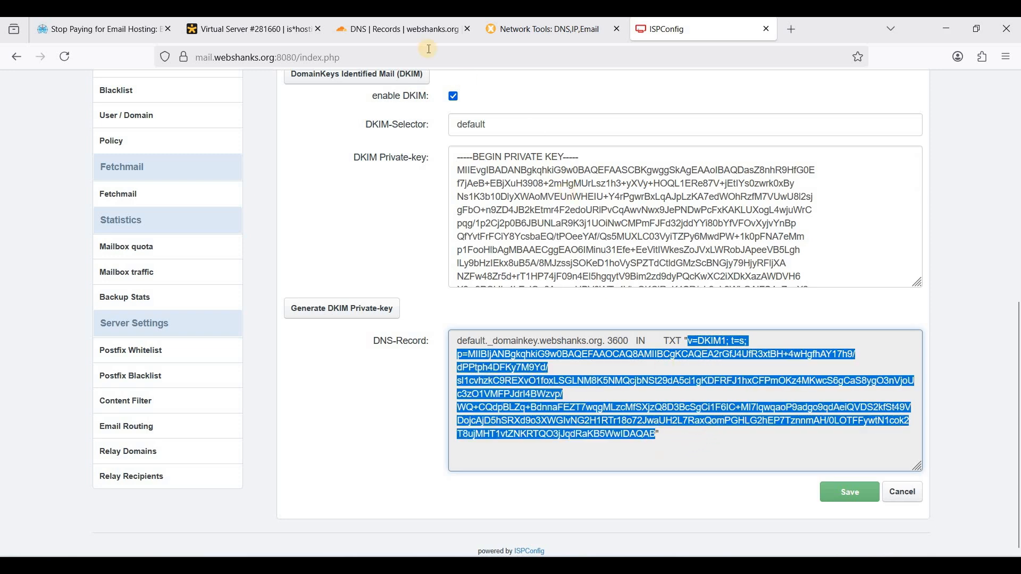
click(401, 29)
click(397, 403)
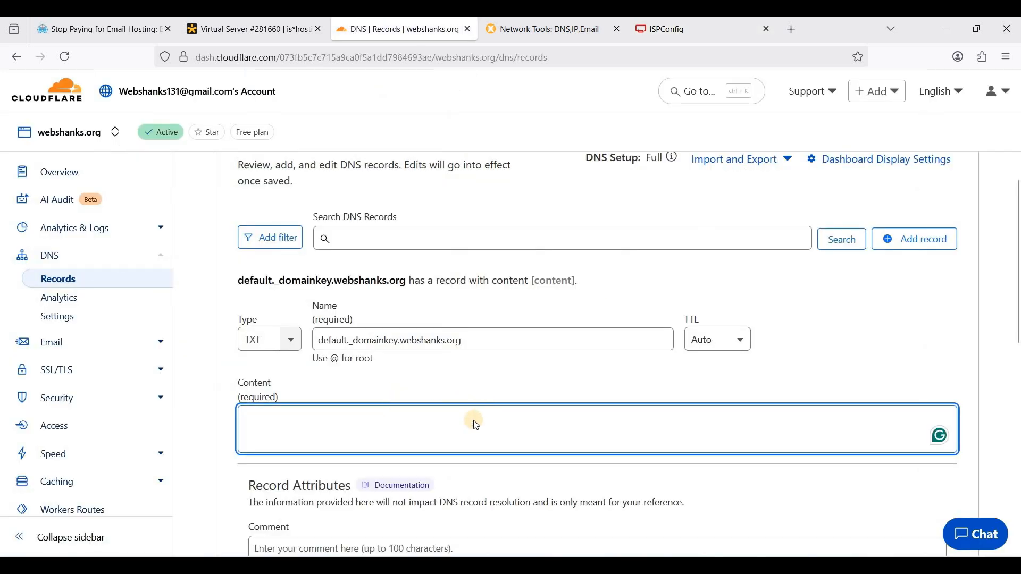
text(v=DKIM1; t=s; p=MIIBIjANBgkqhkiG9w0BAQEFAAOCAQ8AMIIBCgKCAQEA2rGfJ4UfR3xtBH+4wHgfhAY17h9/dPPtph4DFKy7M9Yd/sl1cvhzkC9REXvO1foxLSGLNM8K5NMQcjbNSt29dA5cl1gKDFRFJ1hxCFPmOKz4MKwcS6gCaS8ygO3nVjoUc3zO1VMFPJdrl4BWzvp/WQ+CQdpBLZq+BdnnaFEZT7wqgMLzcMfSXjzQ8D3BcSgCi1F6IC+MI7lqwqaoP9adgo9qdAeiQVDS2kfSt49VDojcAjD5hSRXd9o3XWGlvNG2H1RTr18o72JwaUH2L7RaxQomPGHLG2hEP7TznnmAH/0LOTFFywtN1cok2T8ujMHT1vtZNKRTQO3jJqdRaKB5WwIDAQAB)
scroll(641, 422, down, 3)
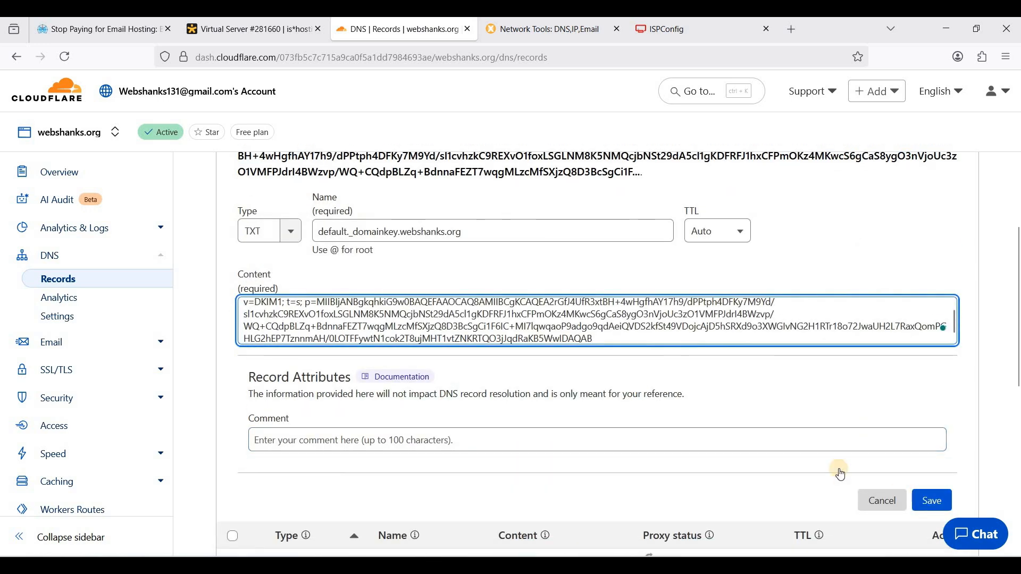
click(590, 389)
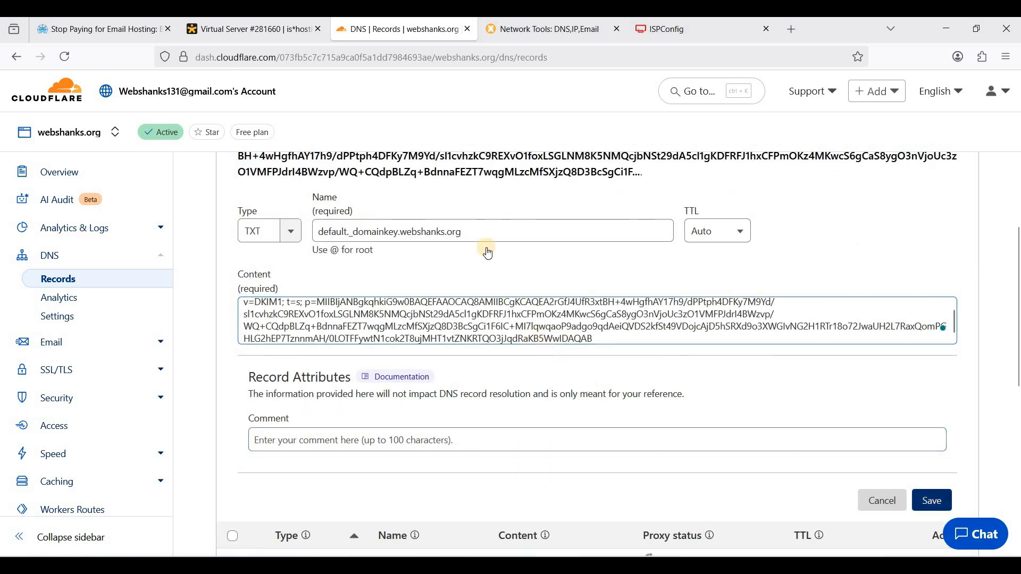
scroll(744, 362, down, 1)
click(932, 430)
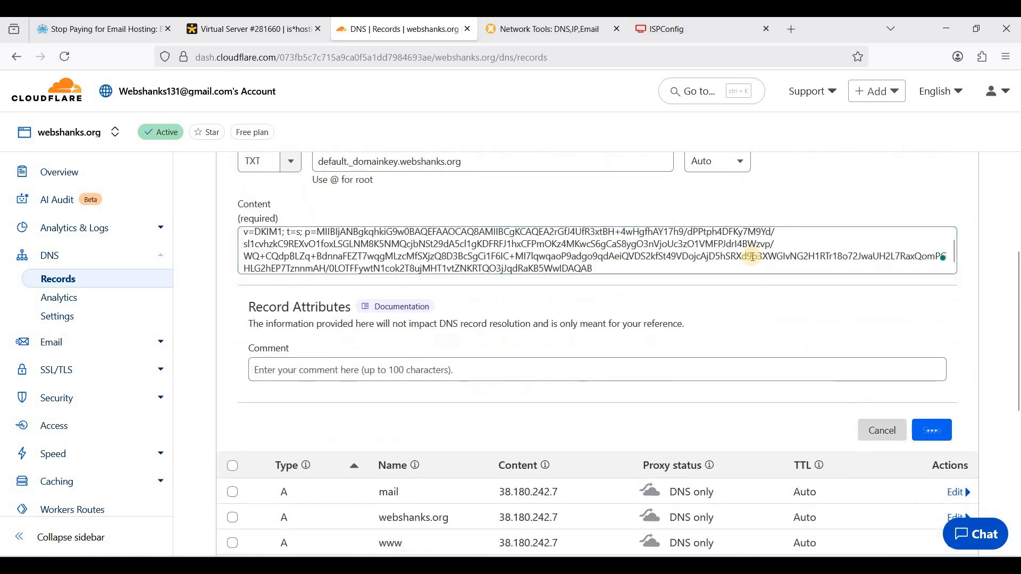
click(667, 31)
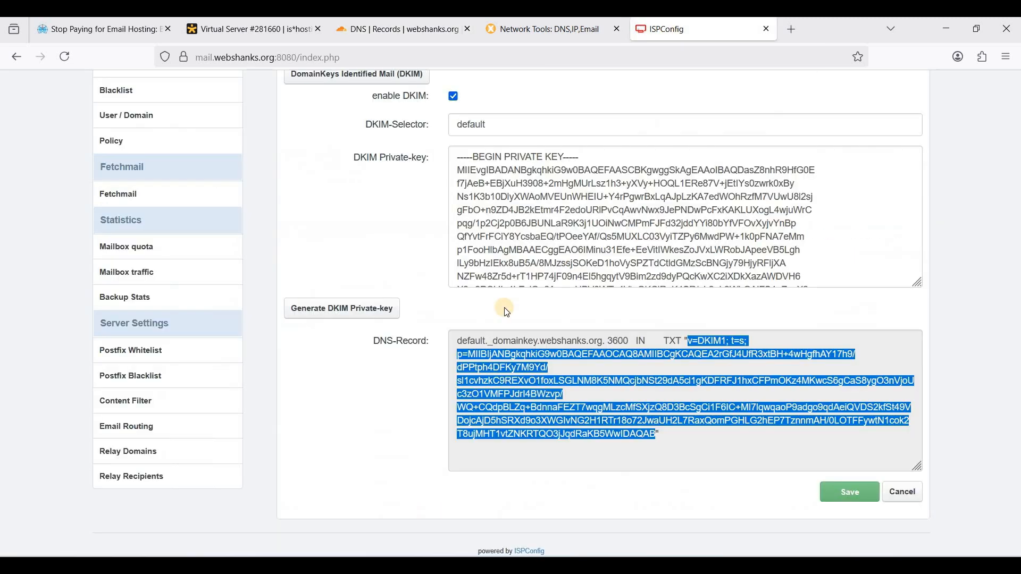
Save the webshanks.org mail domain with DKIM enabled and begin a new mailbox from the Email Mailbox list
click(849, 499)
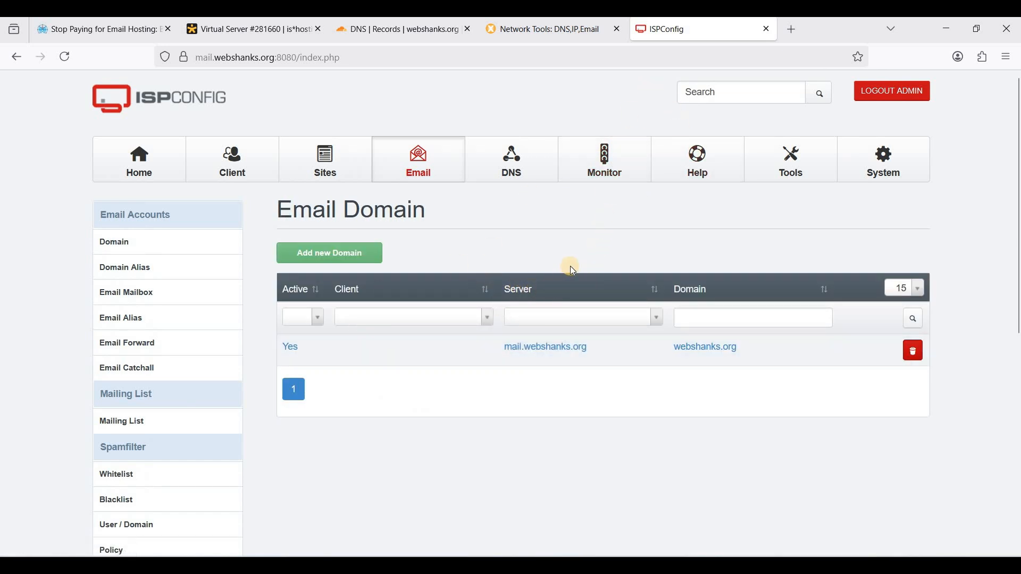
click(131, 294)
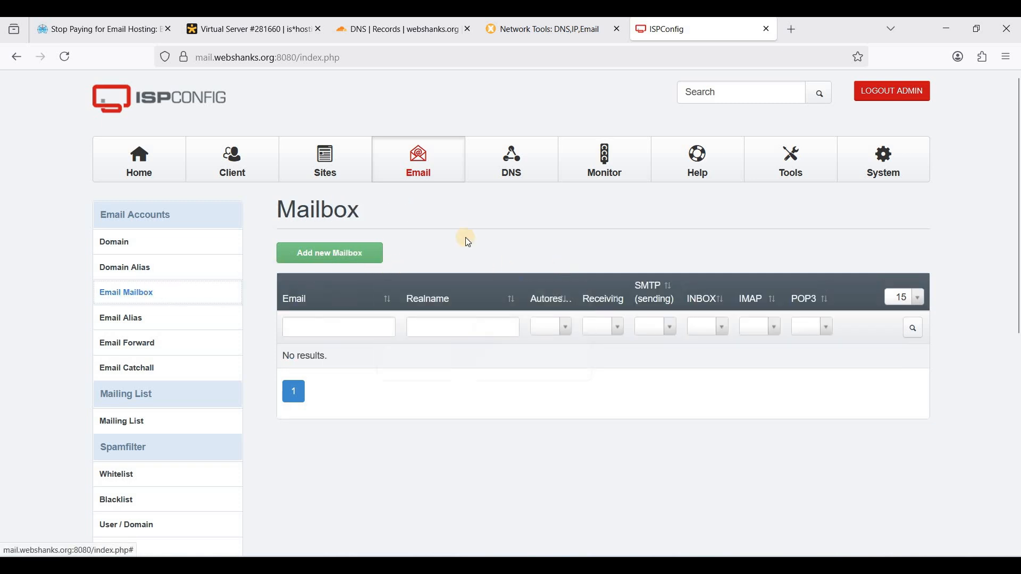
click(341, 254)
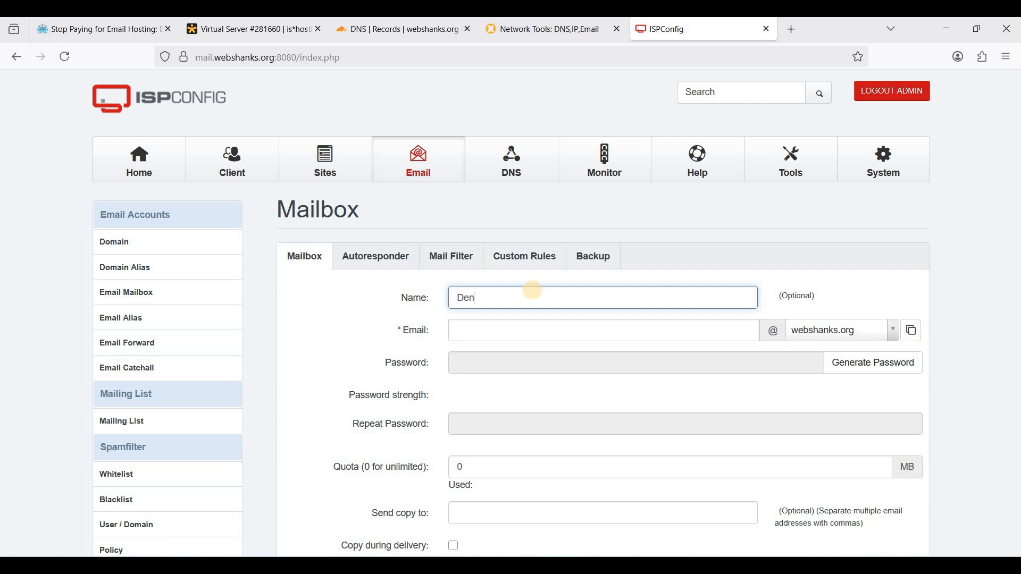
Generate a strong password for the new webshanks.org mailbox
key(Tab)
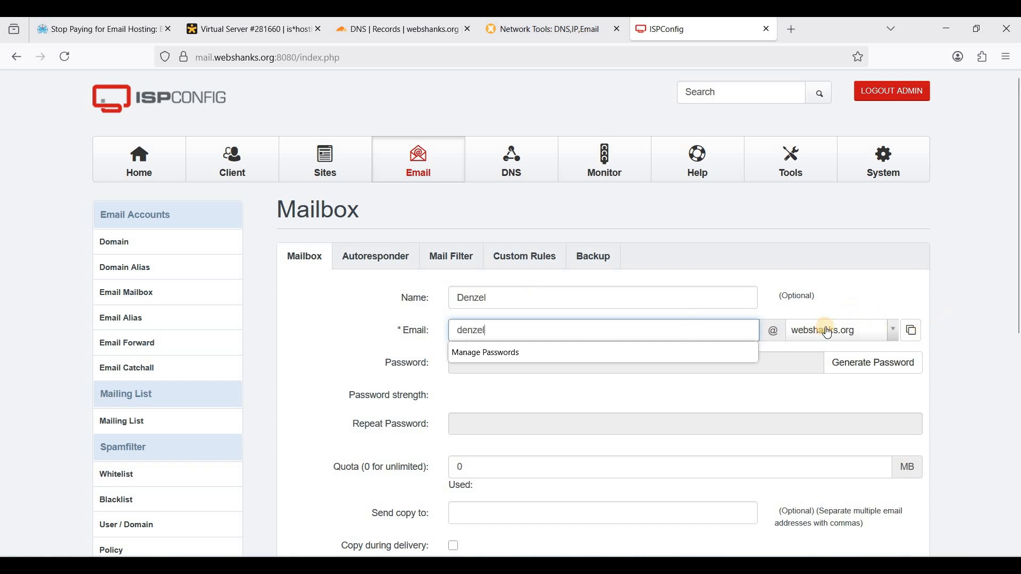
click(859, 330)
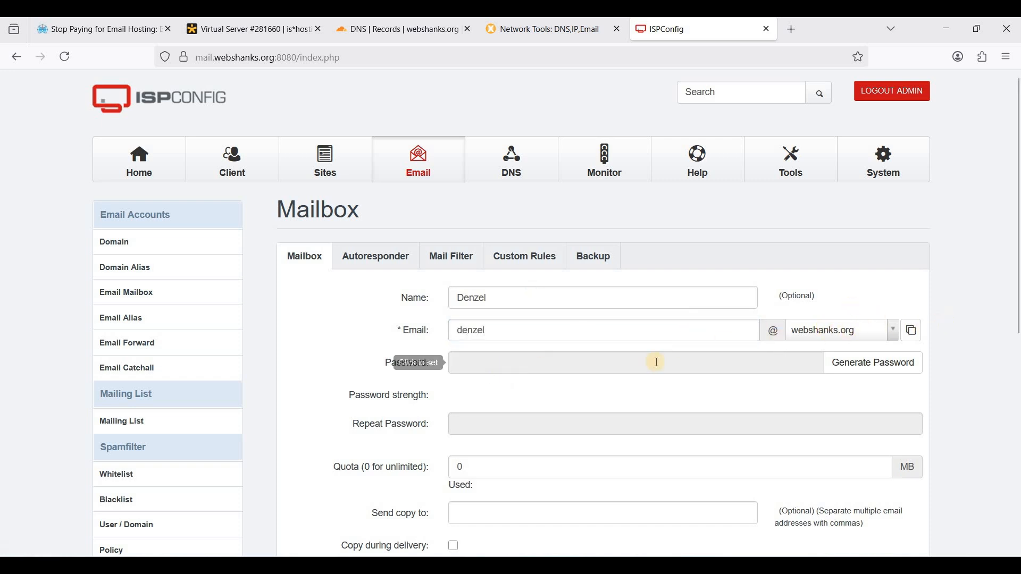
click(857, 363)
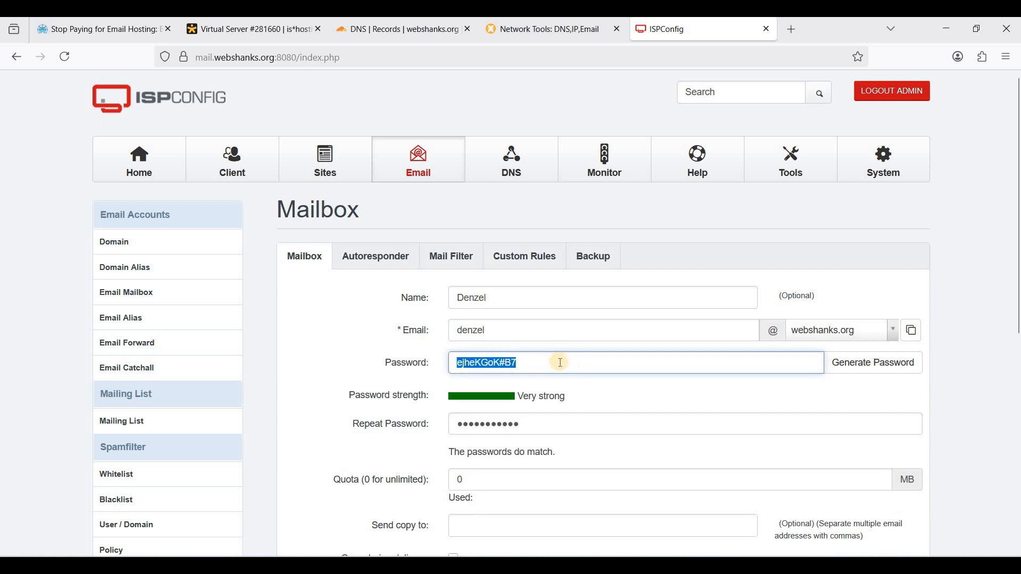
scroll(561, 363, down, 4)
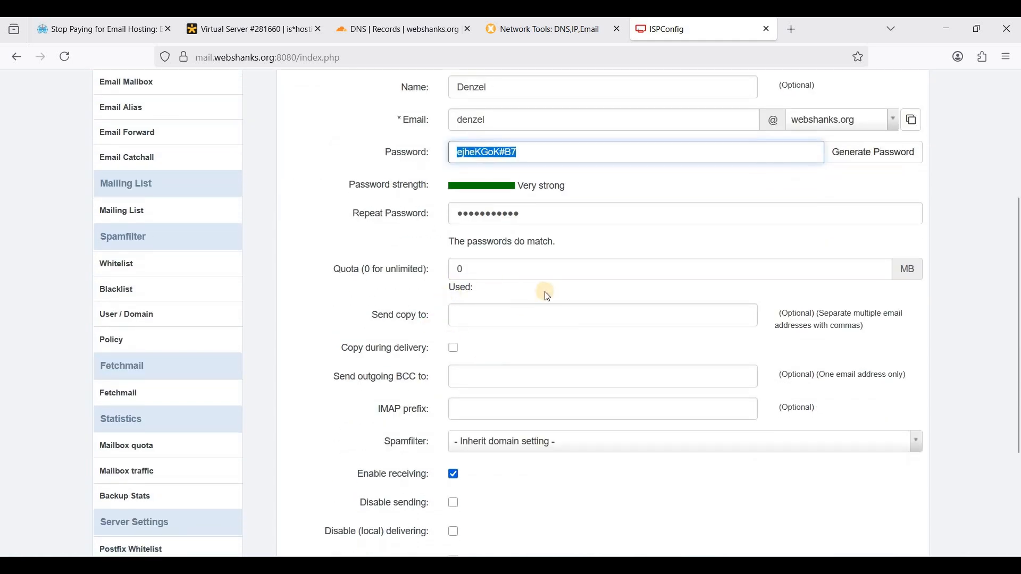
scroll(505, 297, down, 1)
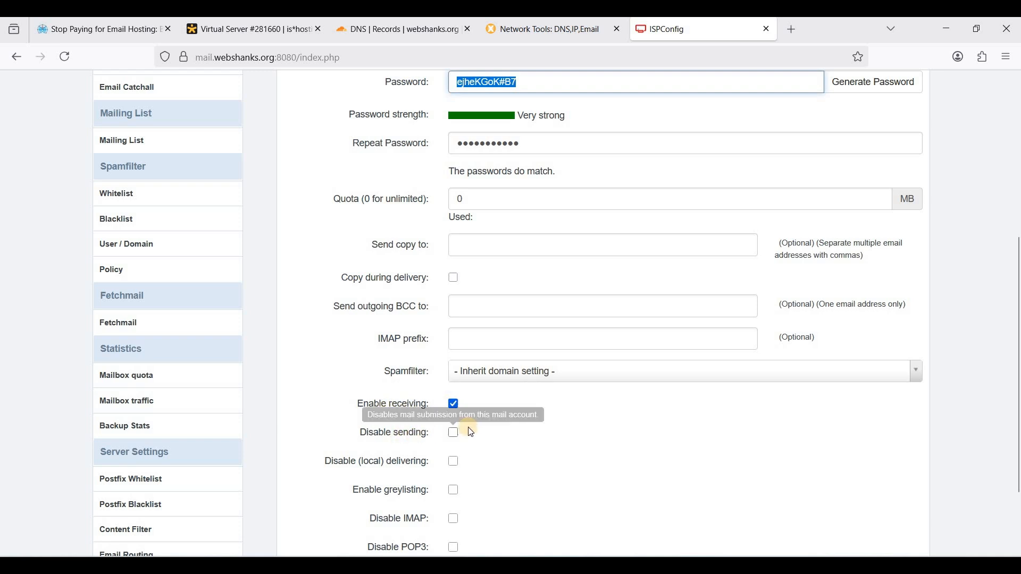
scroll(528, 417, down, 1)
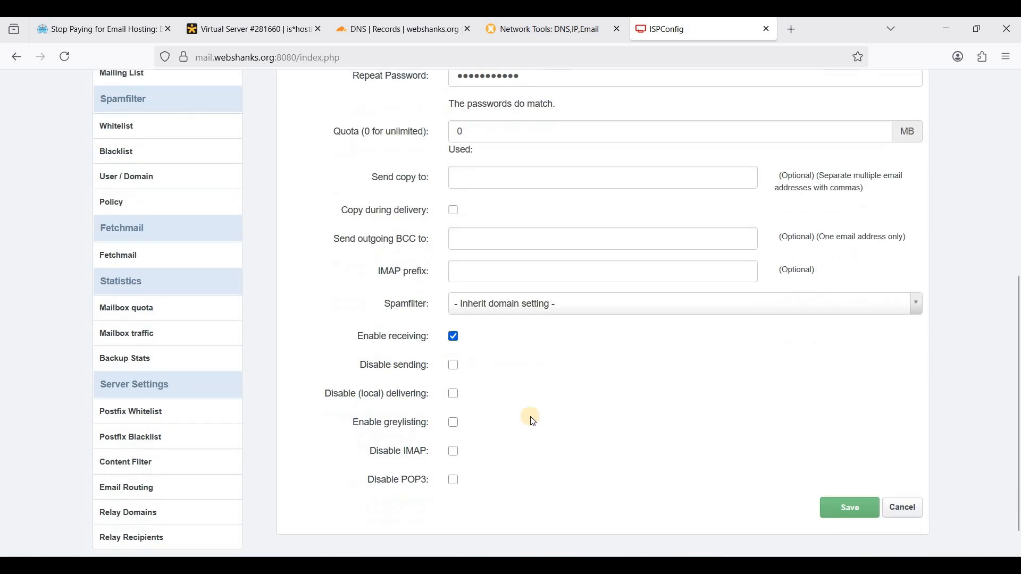
scroll(449, 330, up, 4)
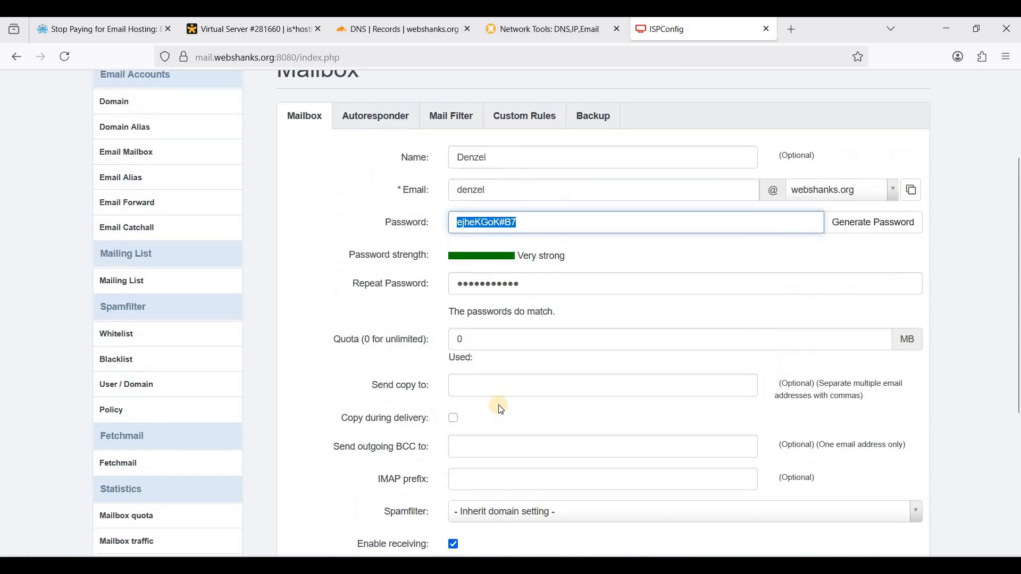
scroll(511, 266, down, 2)
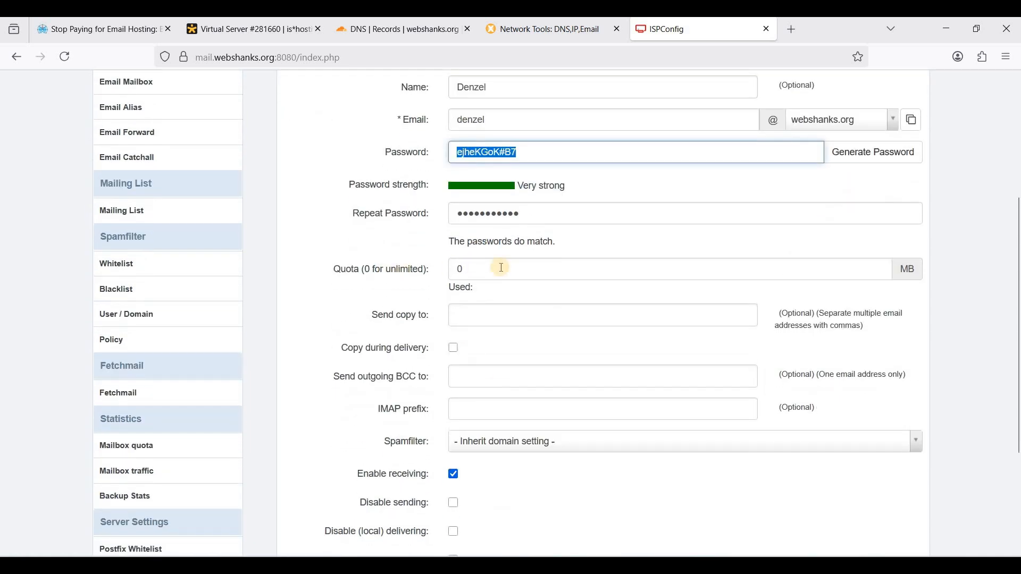
Set the mailbox quota to 1000 MB and save the mailbox
click(504, 268)
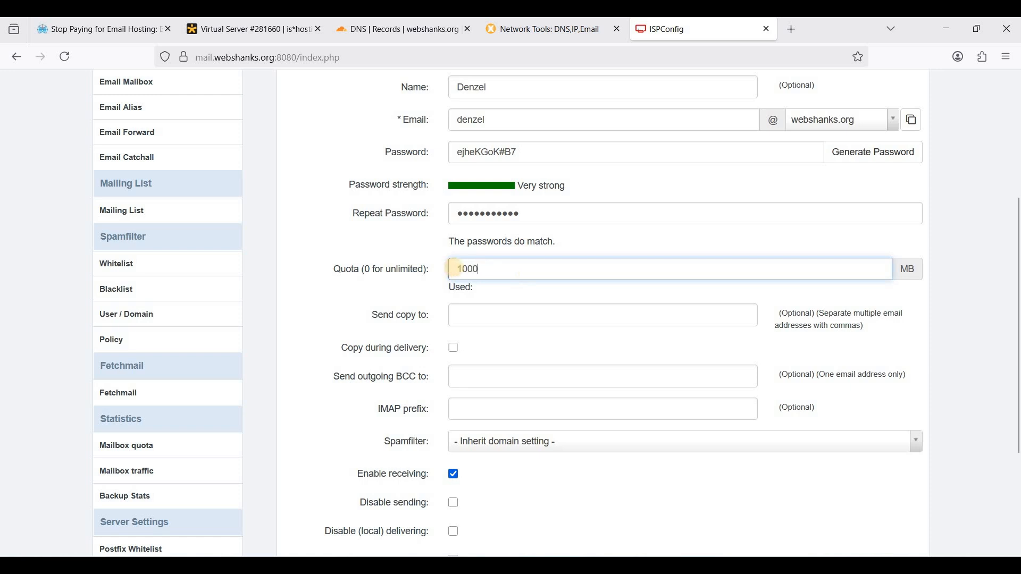
click(422, 281)
click(513, 270)
click(372, 269)
double_click(497, 269)
scroll(670, 335, down, 3)
click(841, 479)
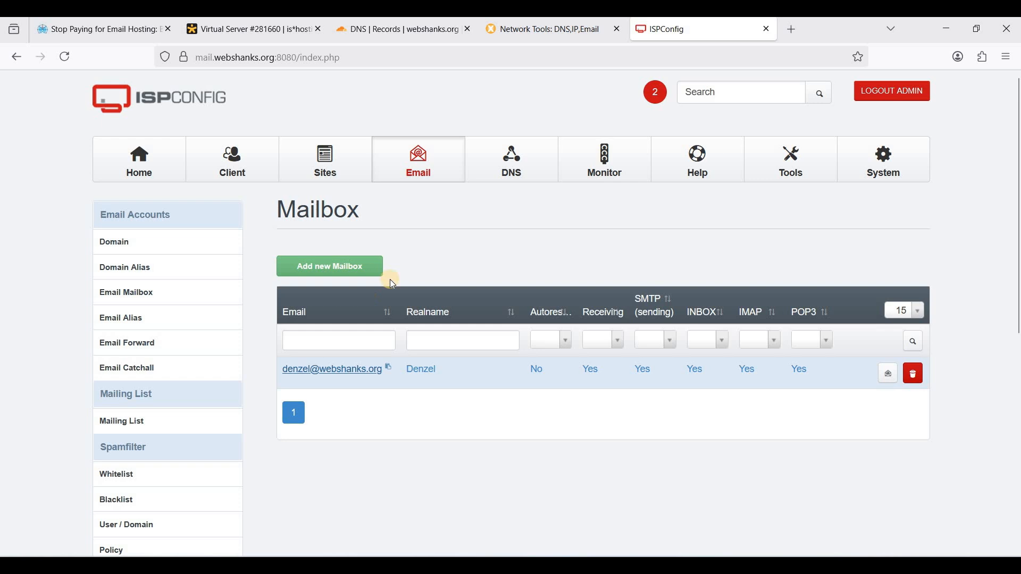
Create a second webshanks.org mailbox, pasting the same password into both password fields, and save it
click(348, 266)
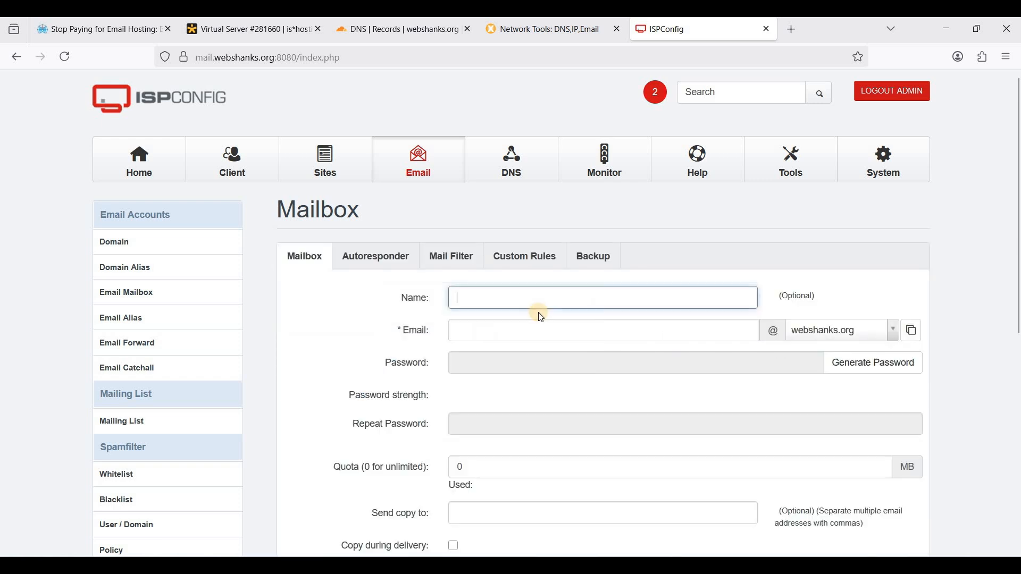
click(537, 329)
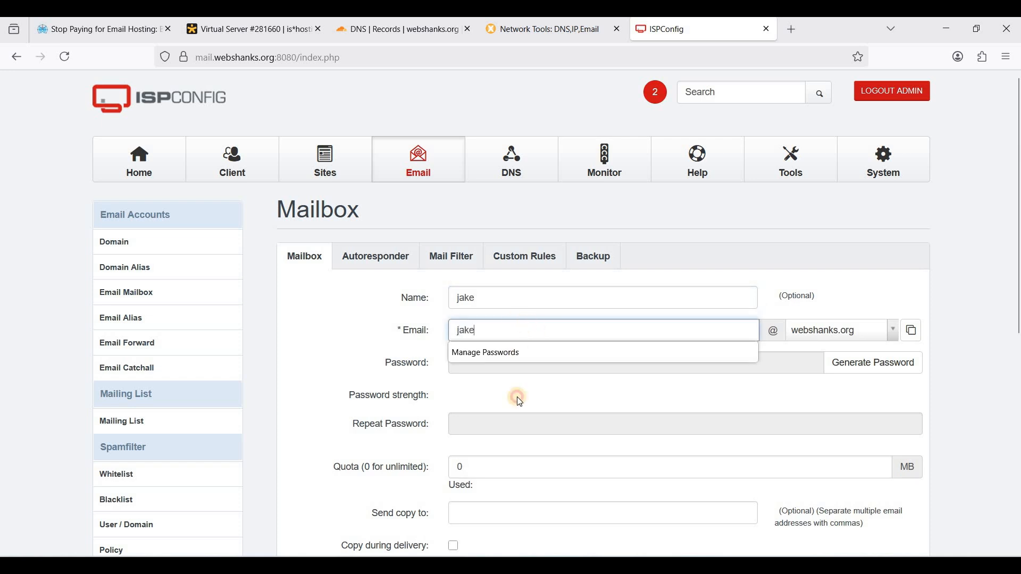
click(476, 365)
key(ctrl+v)
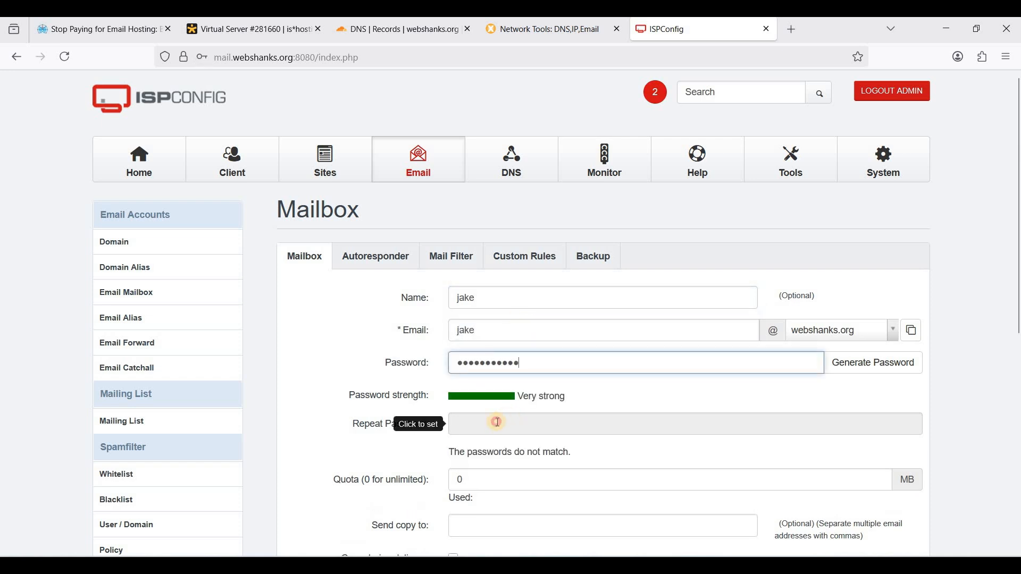
click(497, 423)
key(ctrl+v)
scroll(525, 367, down, 5)
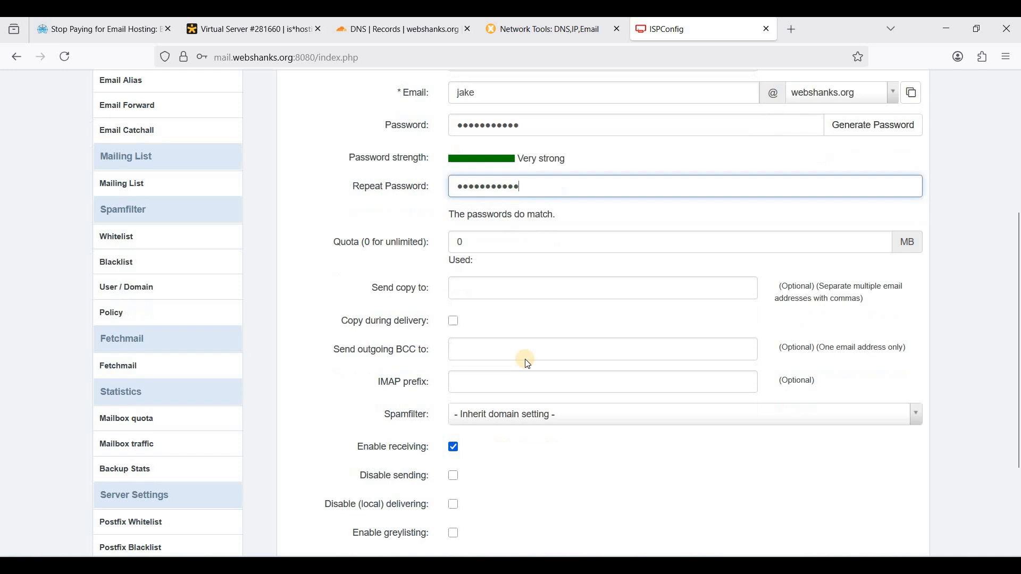
scroll(528, 364, down, 3)
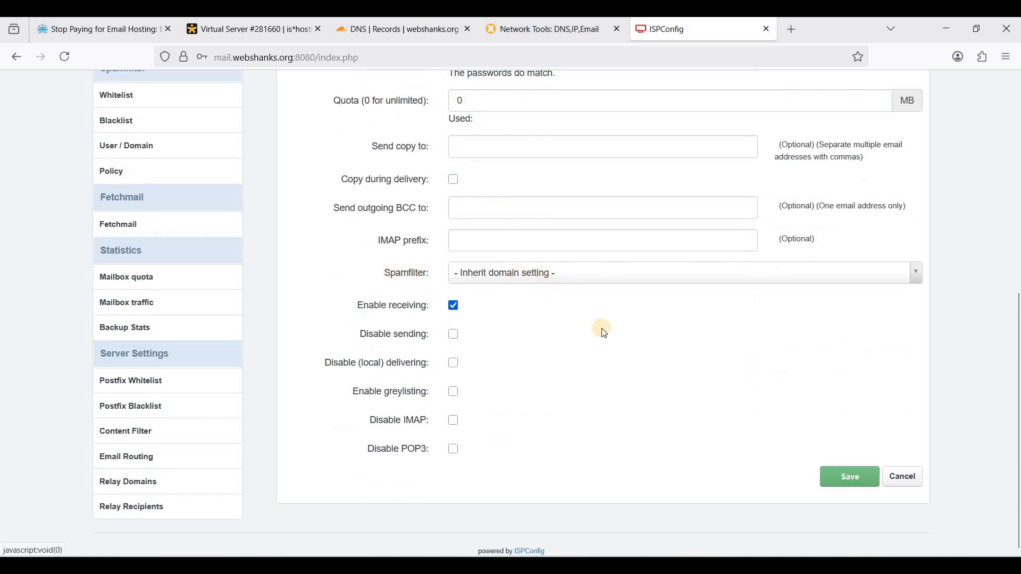
scroll(598, 327, up, 2)
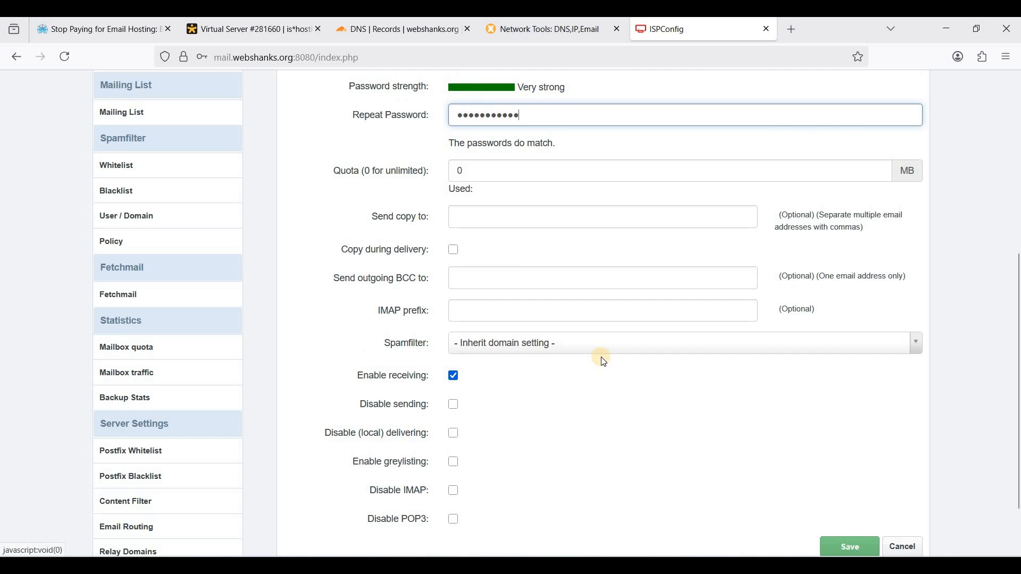
click(846, 548)
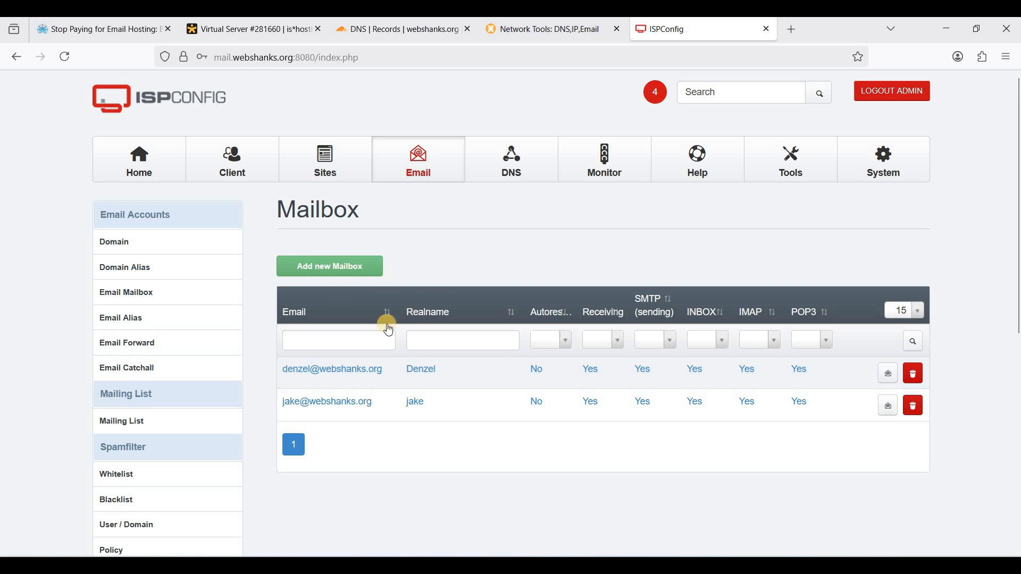
Log in to Roundcube Webmail as the first mailbox, declining to save the login in the browser
click(889, 379)
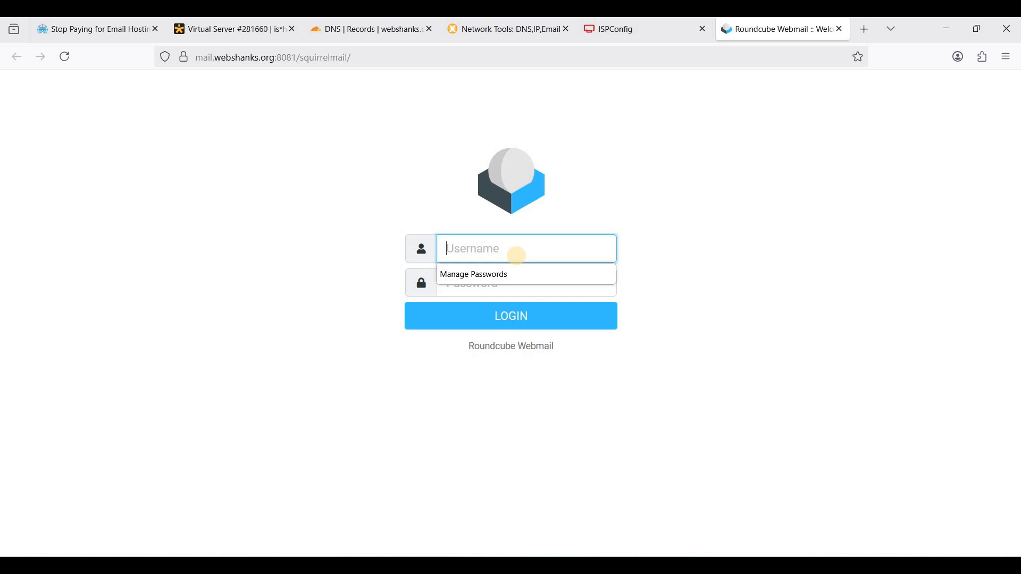
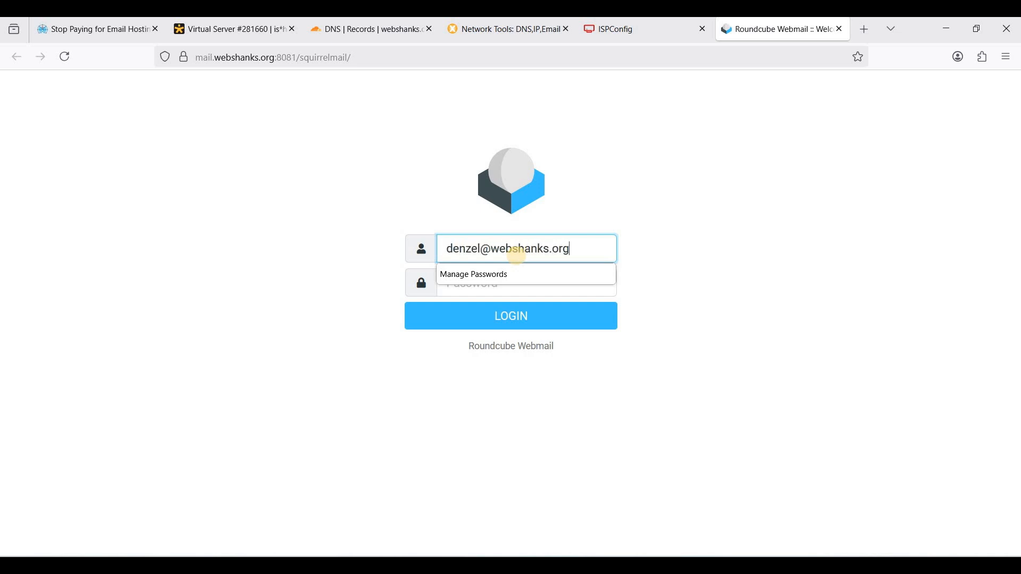
key(Tab)
click(517, 314)
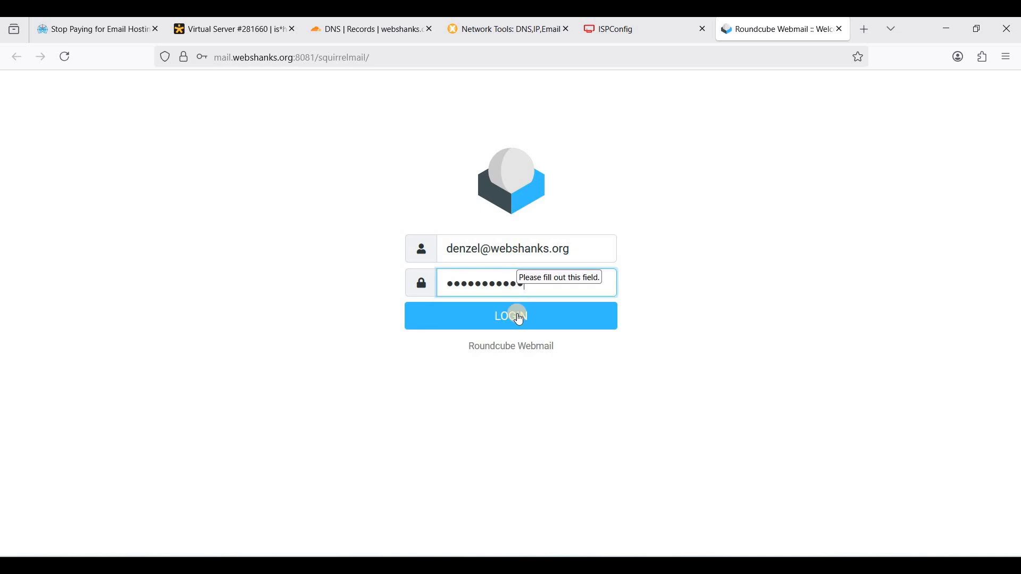
click(502, 317)
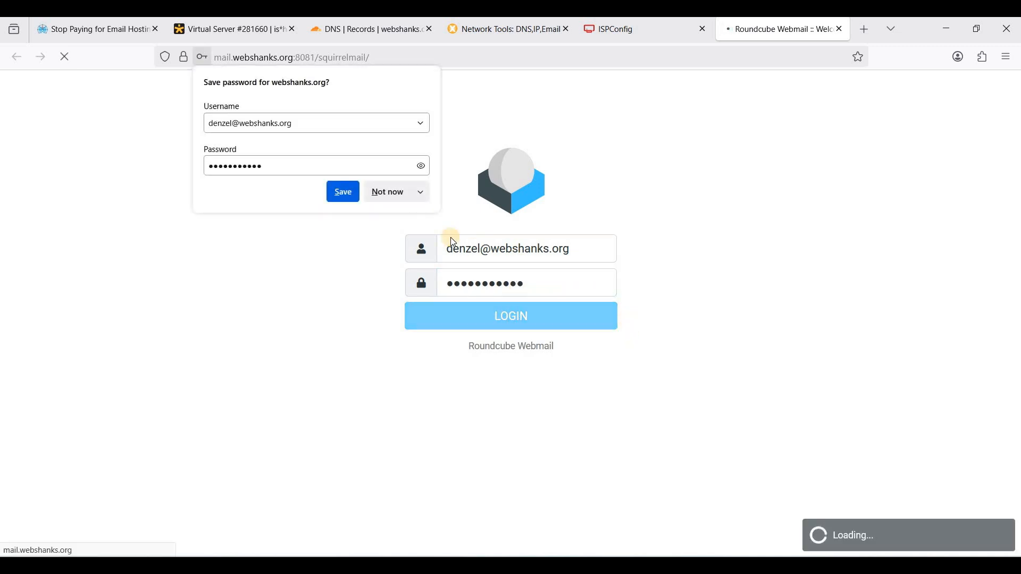
click(393, 200)
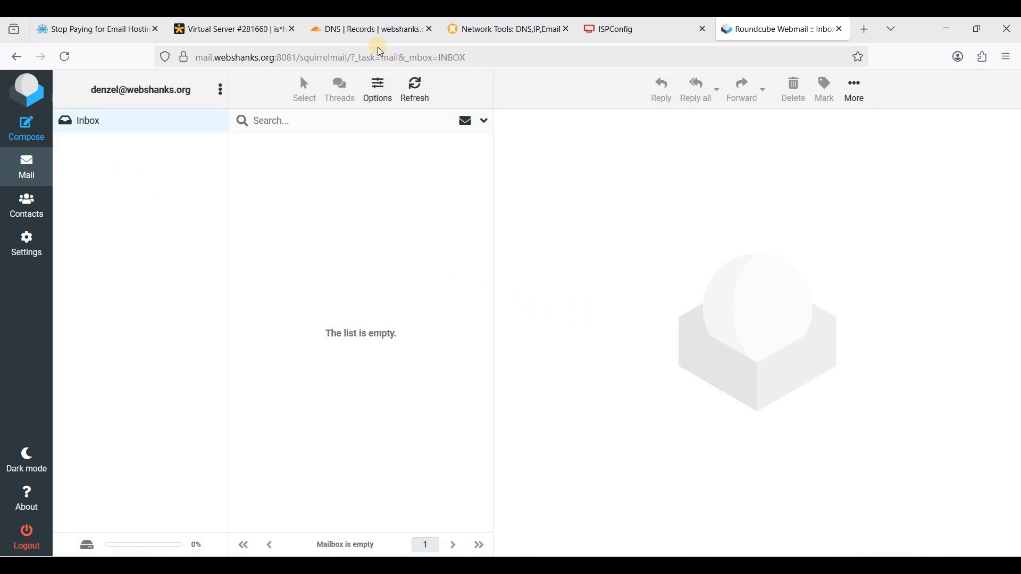
Glance at the Cloudflare DNS tab, return to the inbox and open a new browser tab
click(371, 31)
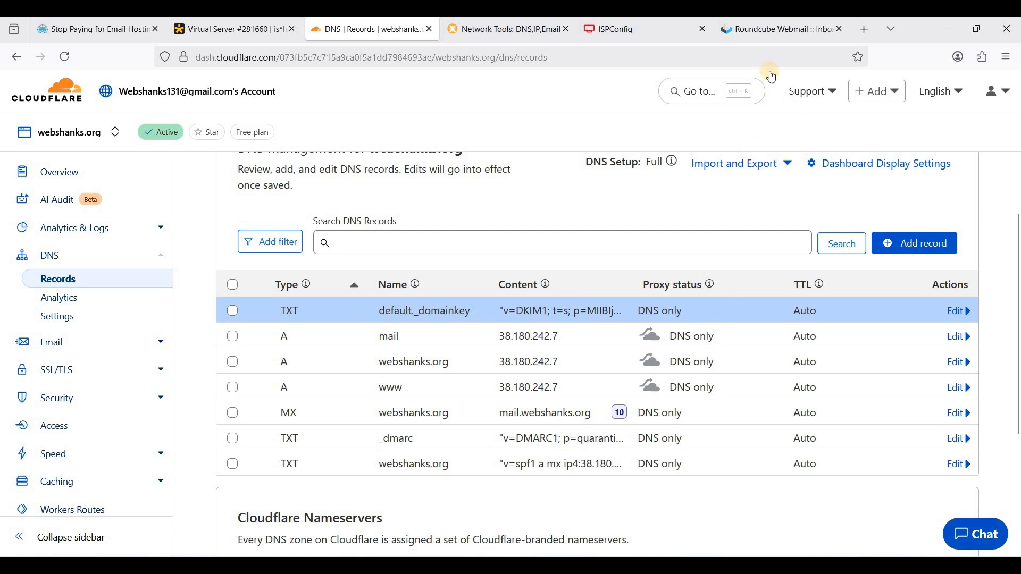
click(773, 30)
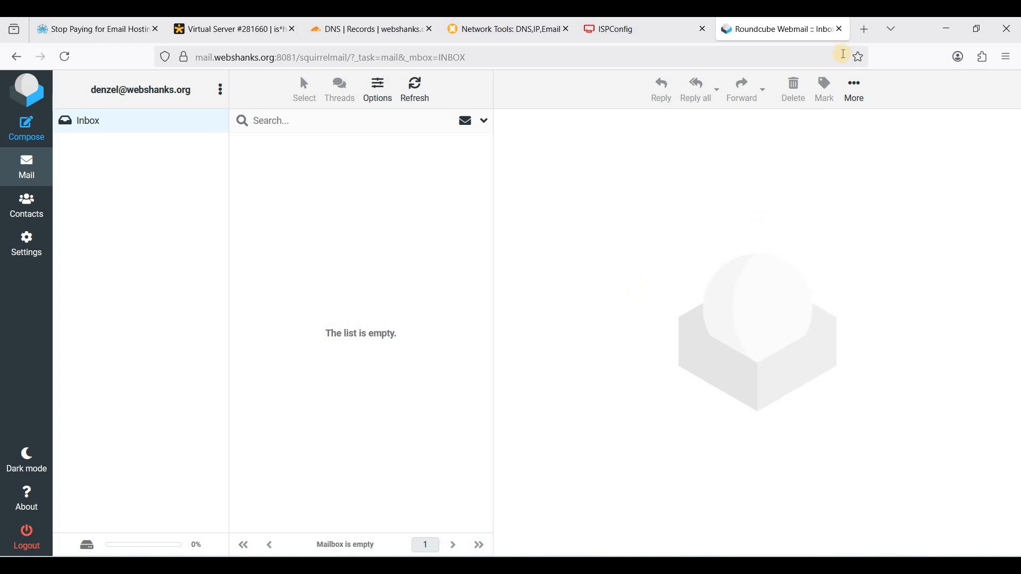
click(864, 30)
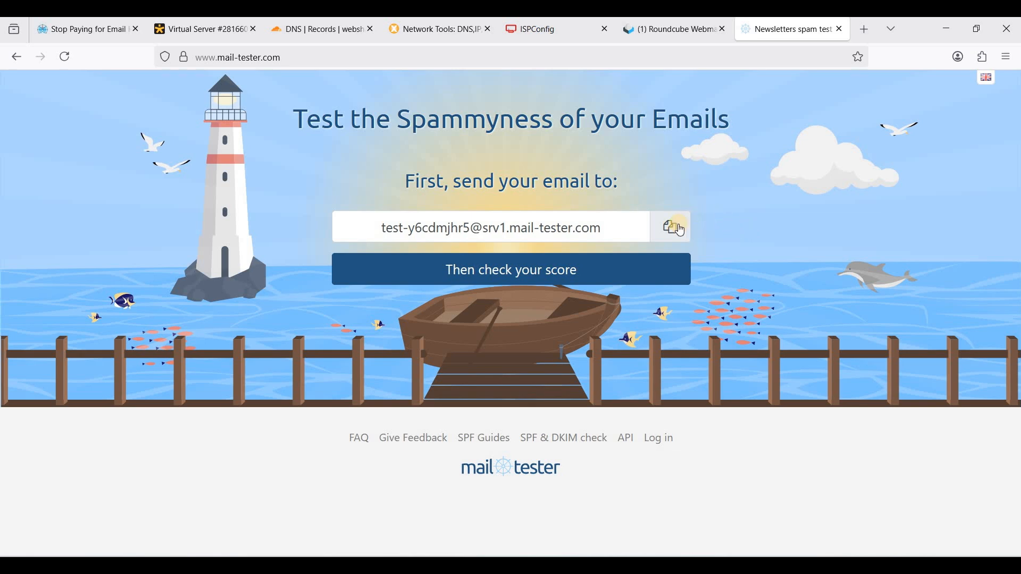
Copy the mail-tester test address and refresh the Roundcube inbox to show the welcome message
click(681, 230)
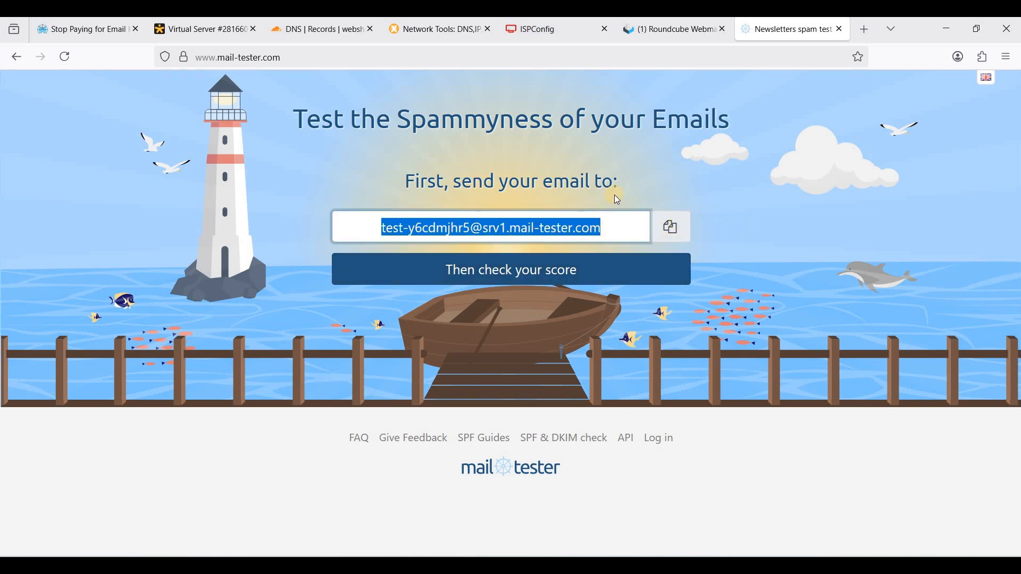
click(671, 29)
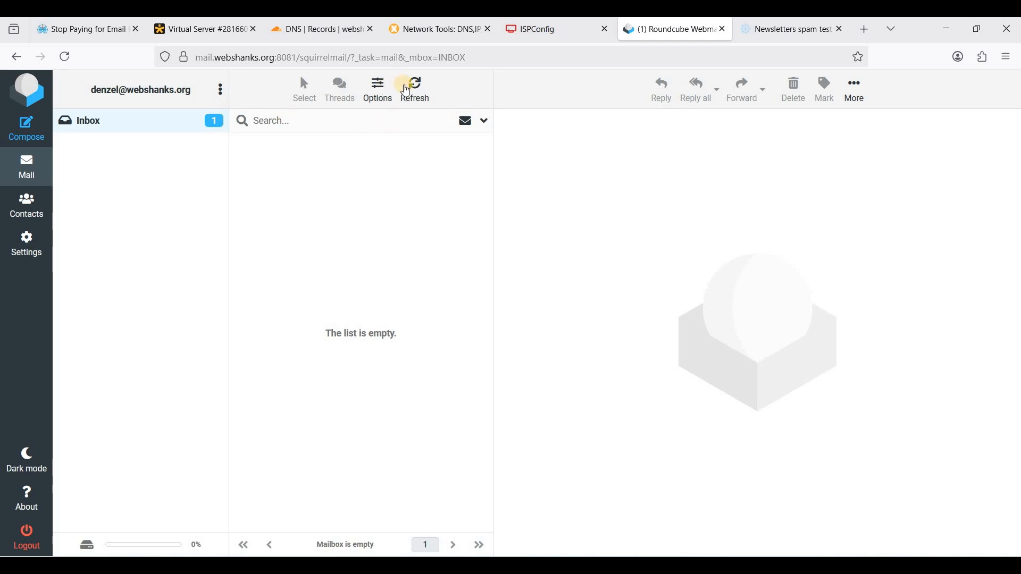
click(413, 88)
click(174, 121)
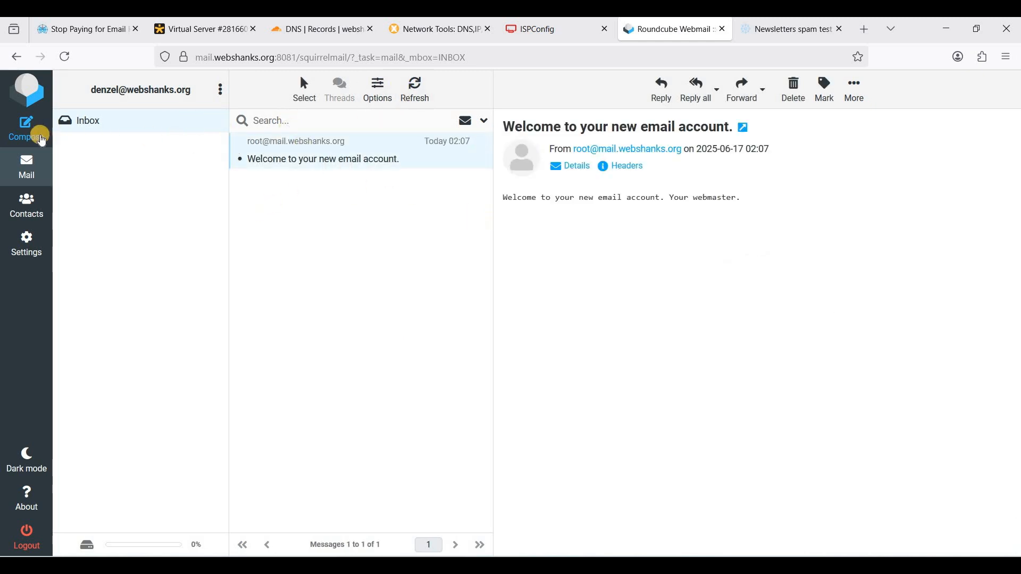
click(41, 137)
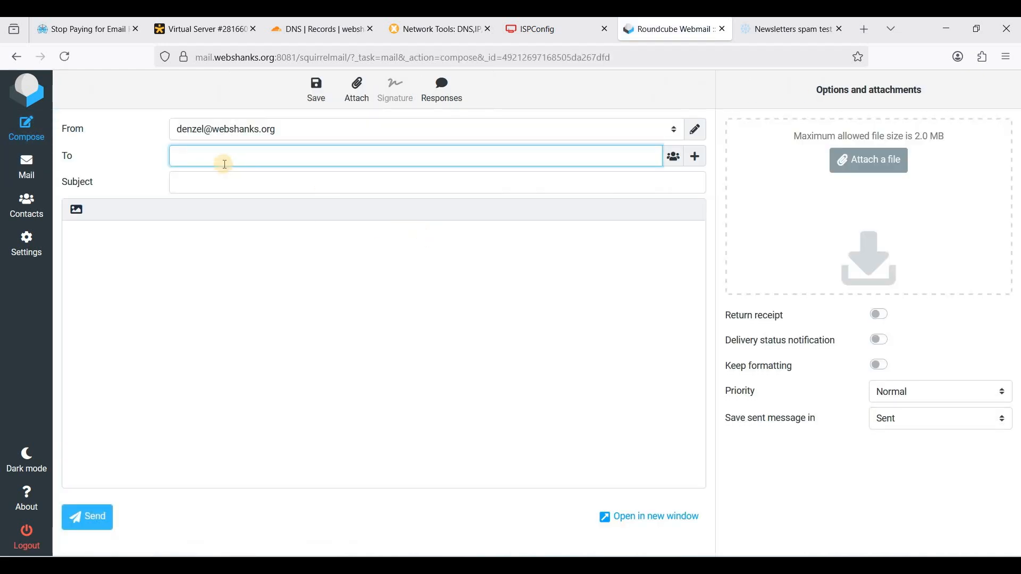
Address the email to the mail-tester address, paste the getaway text, and move its title line into Subject
key(ctrl+v)
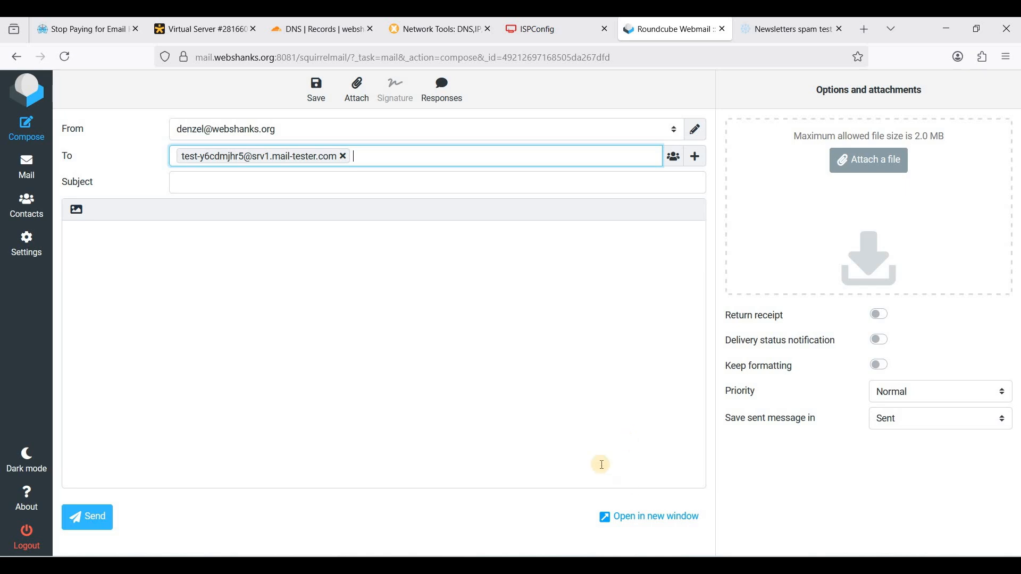
click(365, 291)
key(ctrl+v)
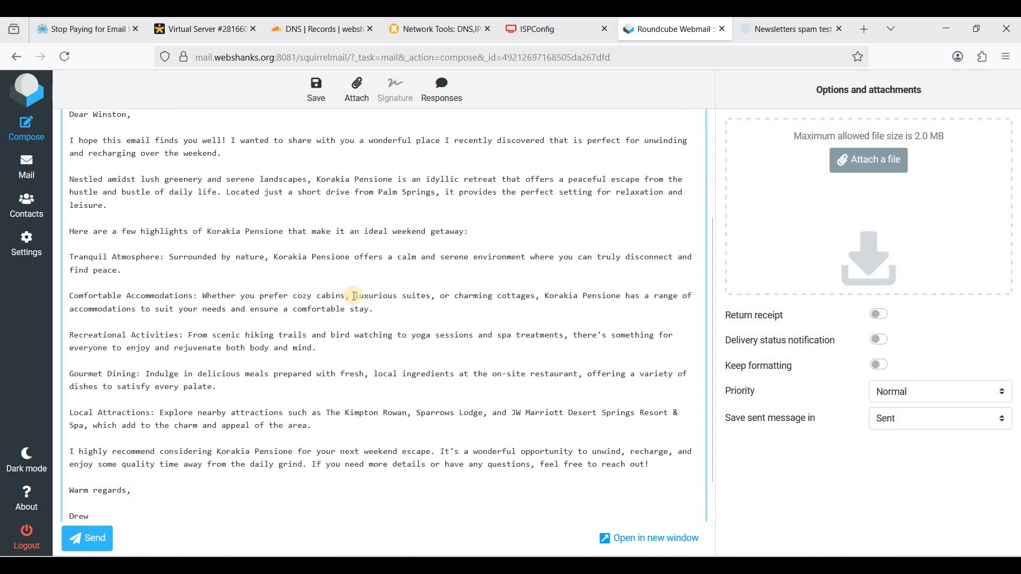
scroll(355, 296, up, 5)
drag(363, 232, 60, 232)
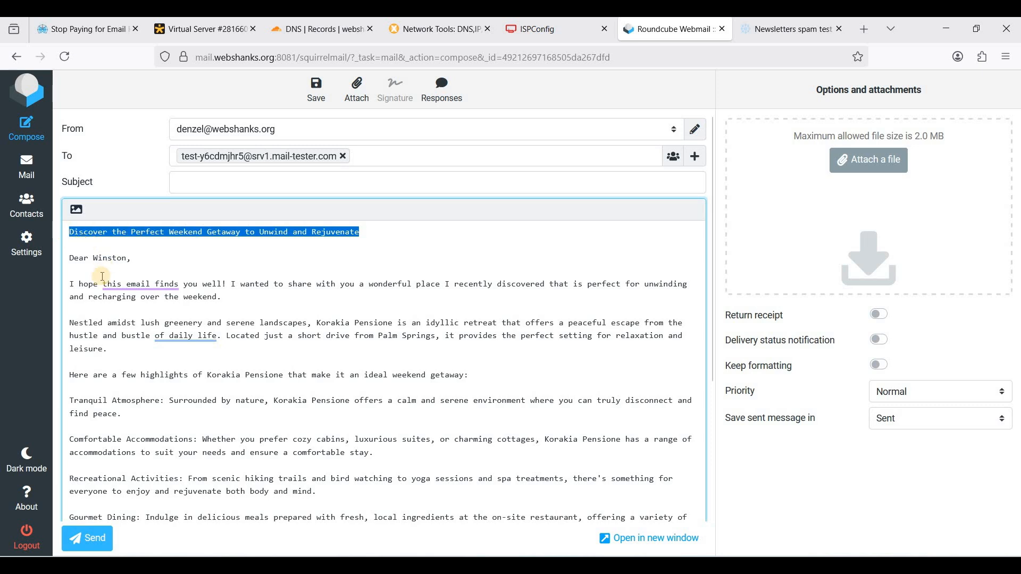
key(ctrl+x)
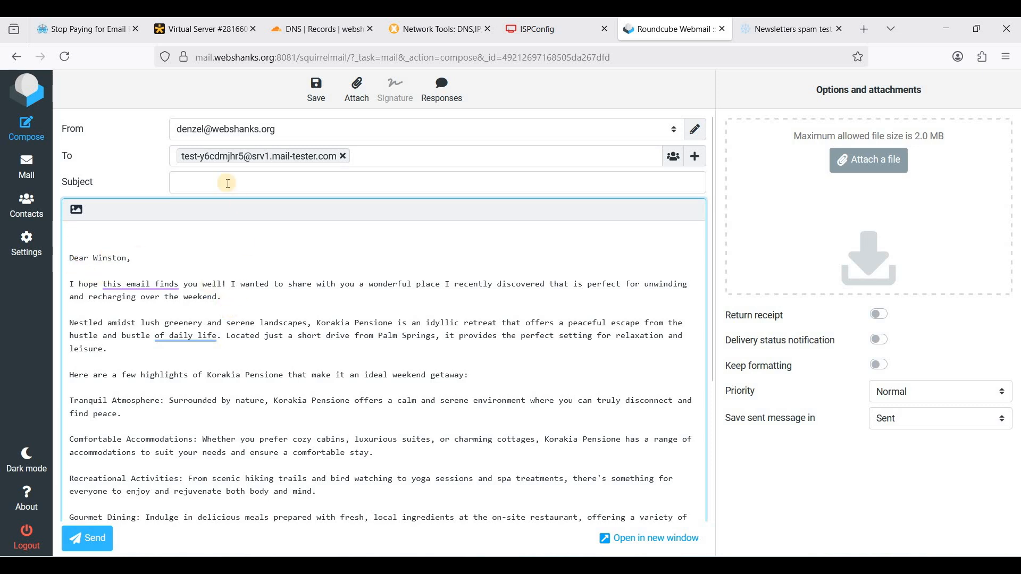
key(Delete)
click(209, 180)
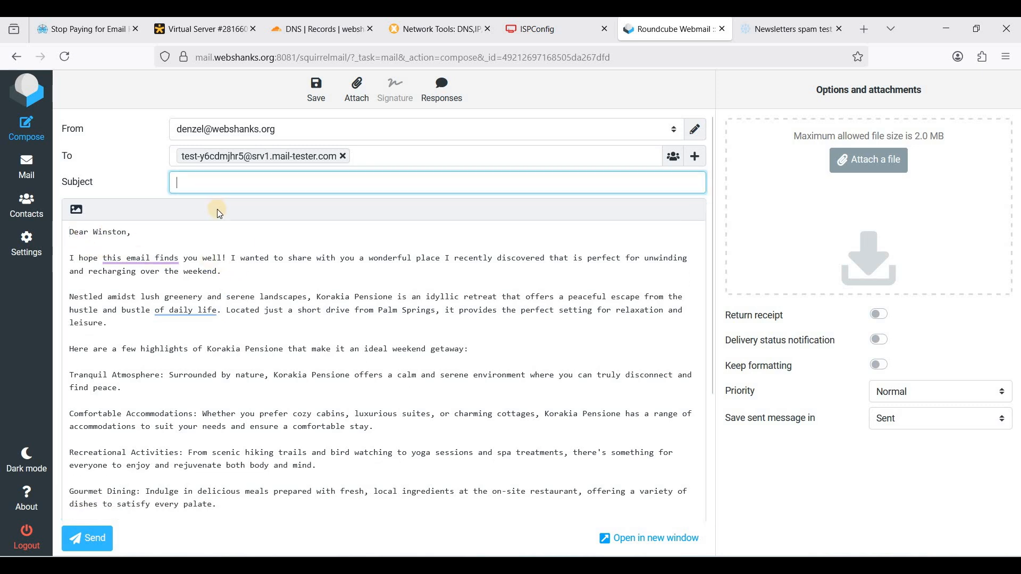
key(ctrl+v)
Replace the signature name and send the test email to mail-tester
scroll(183, 397, down, 3)
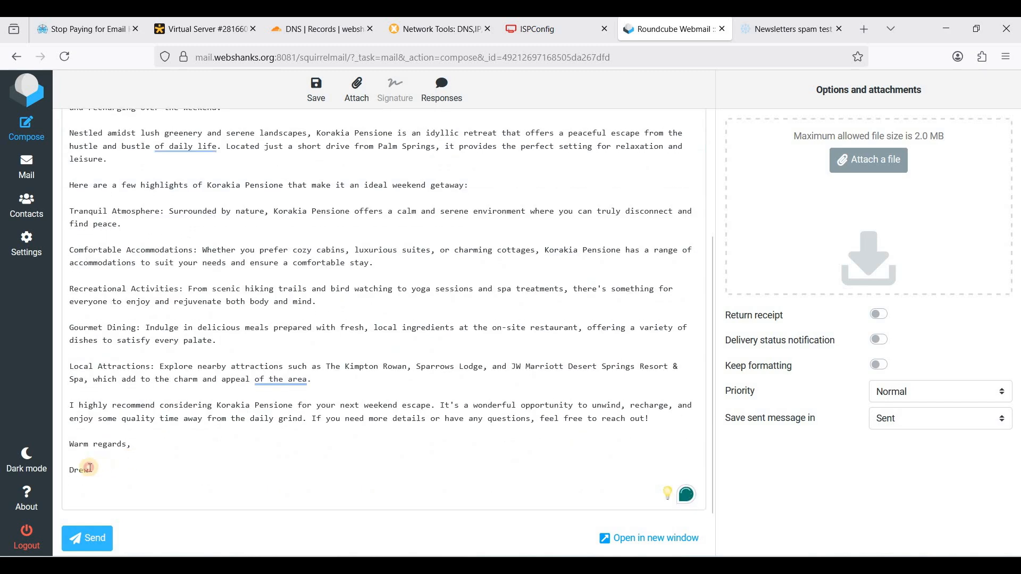
click(76, 468)
double_click(76, 468)
text(Denzel)
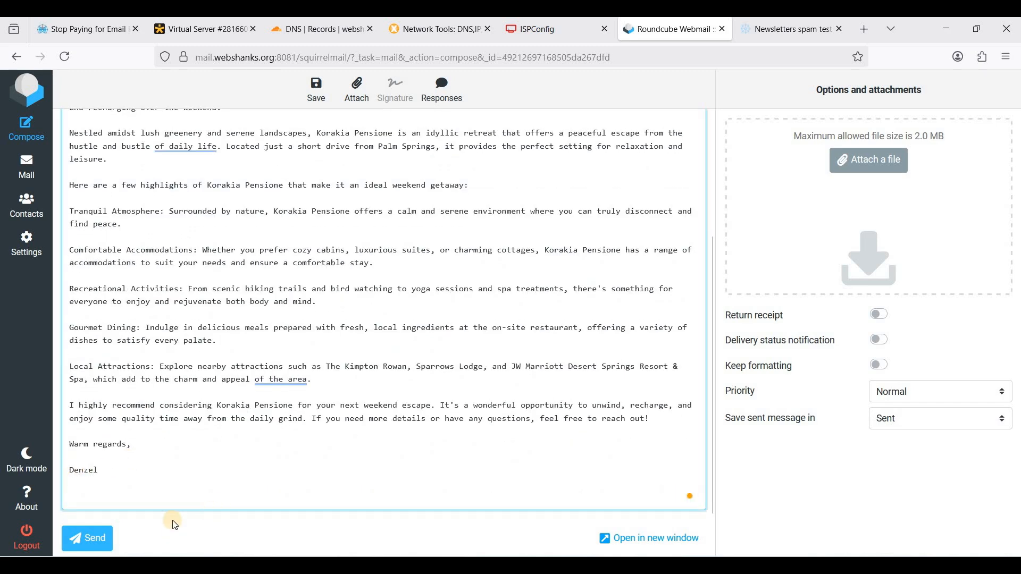
scroll(316, 426, up, 3)
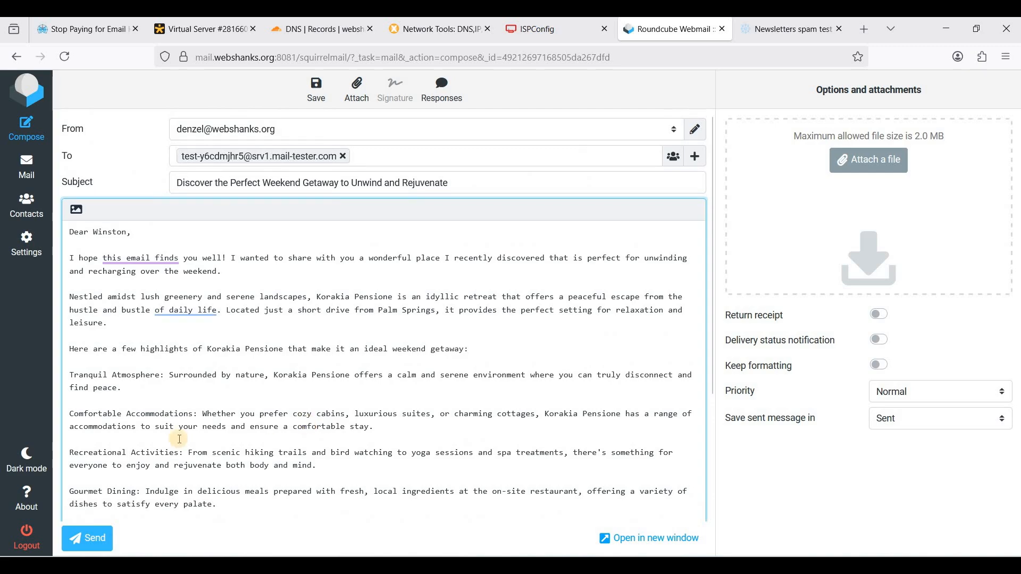
scroll(180, 439, down, 5)
scroll(232, 422, up, 4)
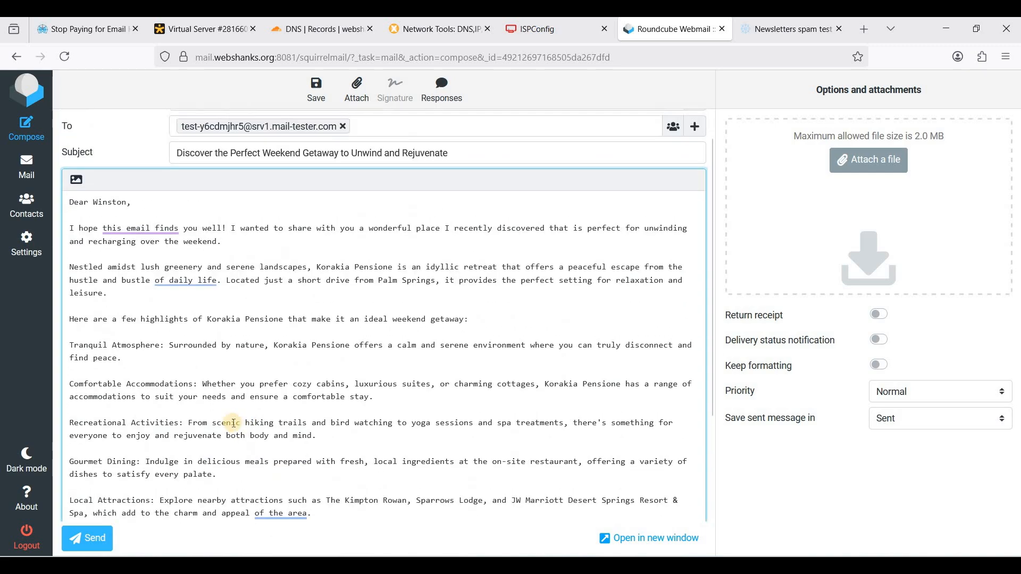
scroll(232, 423, down, 3)
key(ctrl+a)
click(285, 393)
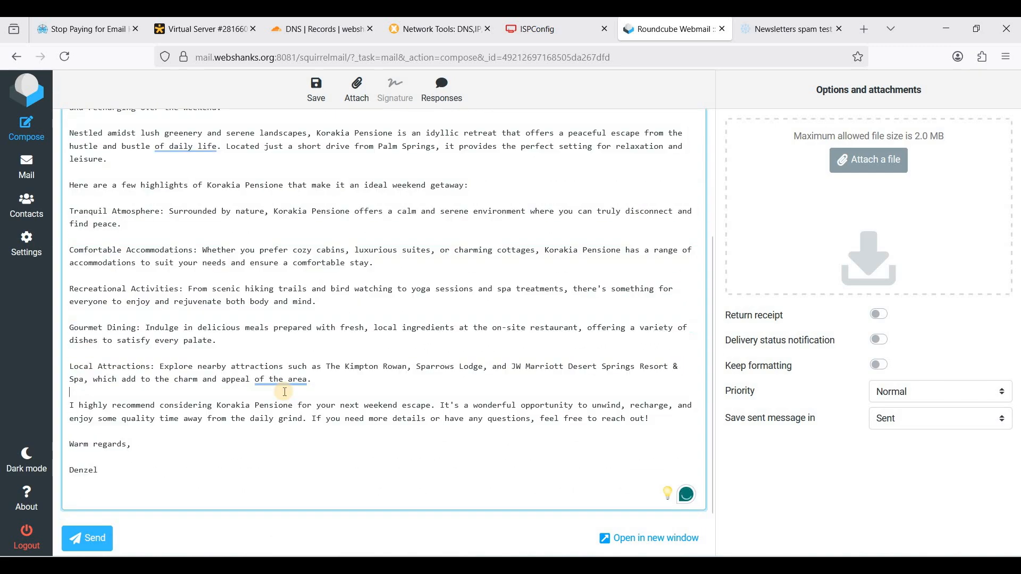
scroll(247, 392, up, 5)
scroll(159, 479, down, 5)
click(86, 539)
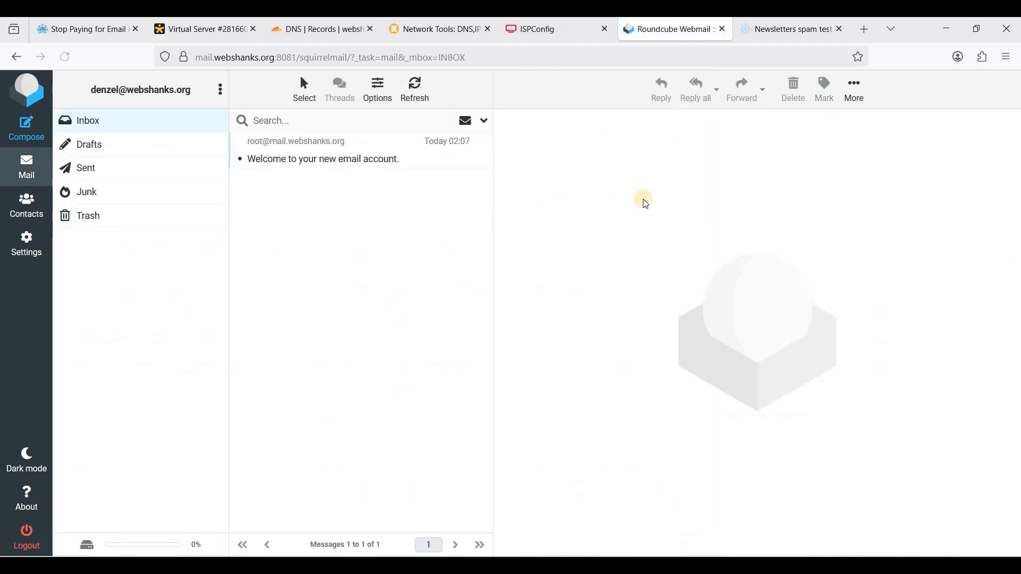
key(ctrl+Tab)
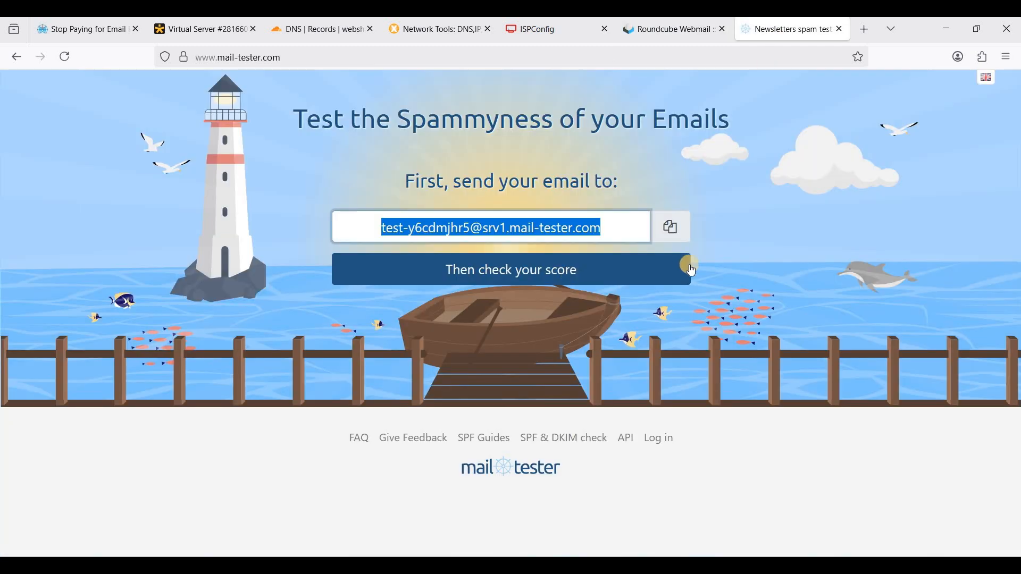
Check the mail-tester result, showing a 10/10 score and the received message details
click(553, 276)
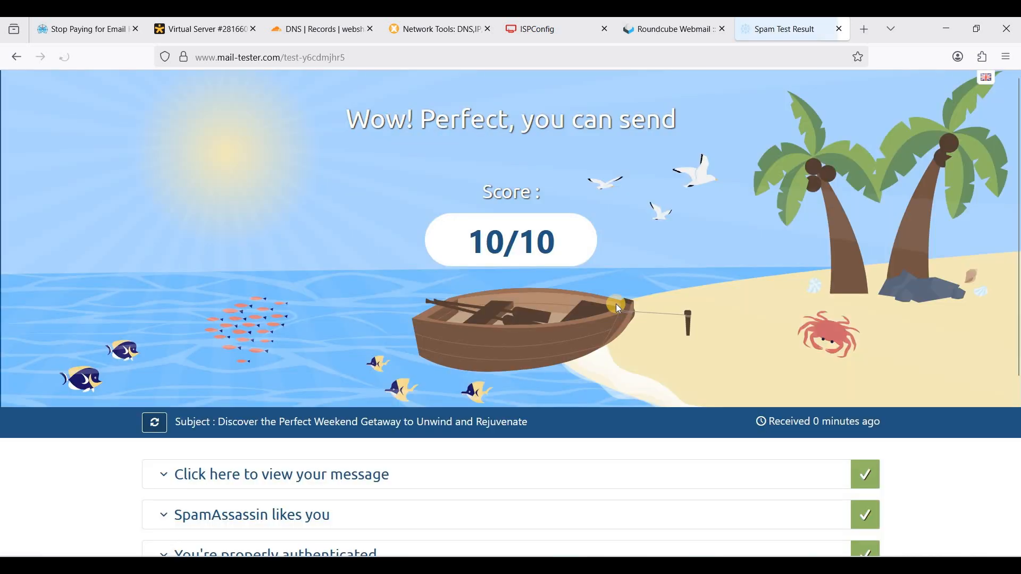
scroll(369, 334, down, 2)
click(351, 336)
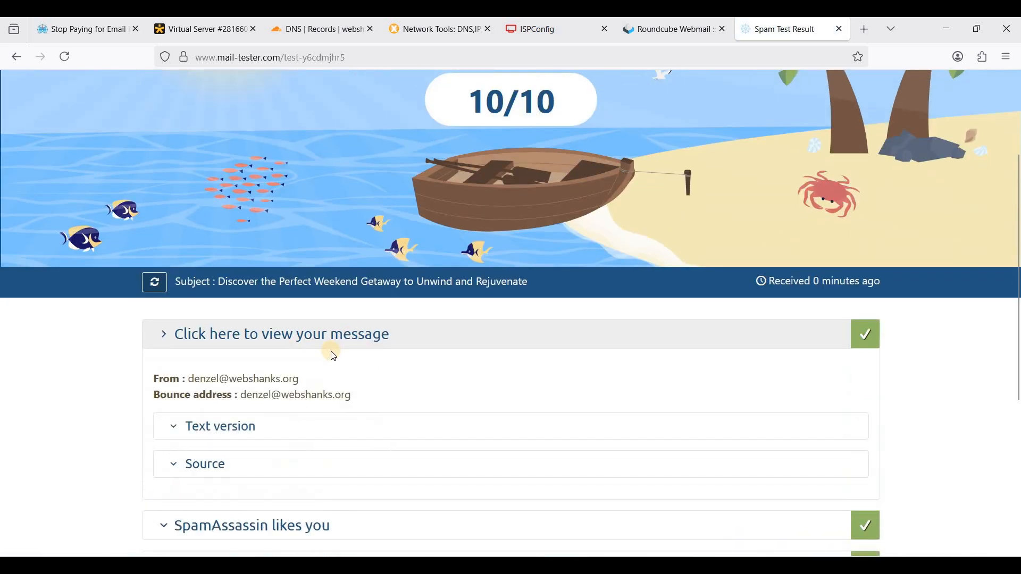
scroll(405, 248, down, 1)
scroll(407, 255, up, 4)
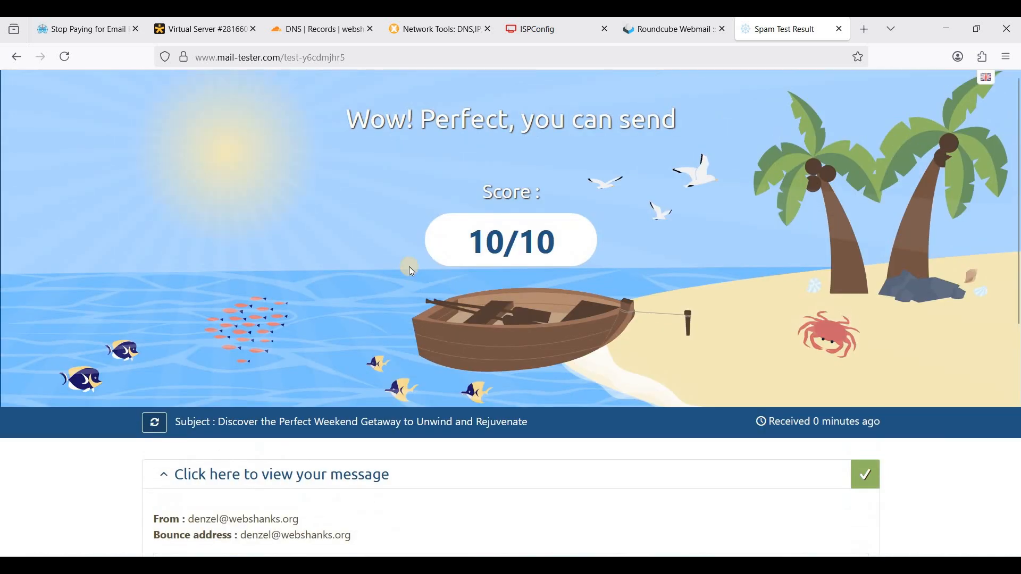
scroll(410, 267, down, 3)
scroll(532, 244, up, 3)
triple_click(559, 233)
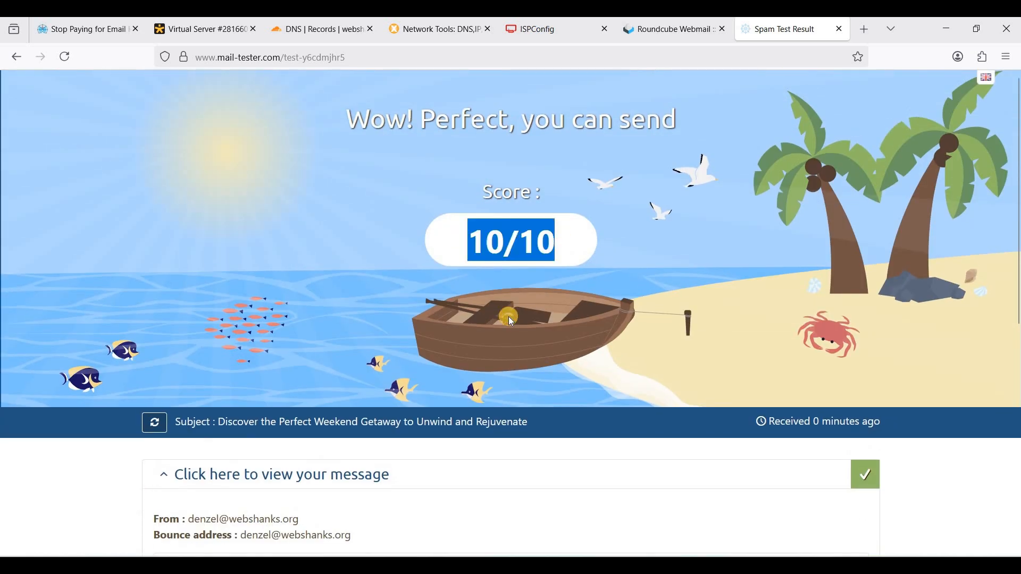
click(508, 316)
Expand the authentication results confirming SPF, DKIM and DMARC pass, then return to webmail
scroll(470, 310, down, 6)
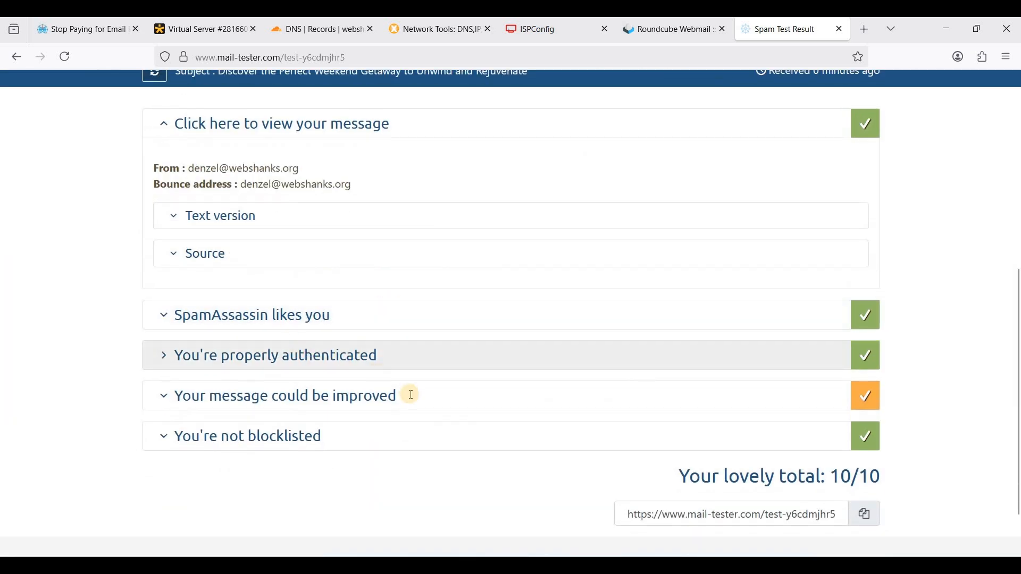
click(306, 358)
scroll(346, 319, down, 6)
scroll(303, 345, up, 2)
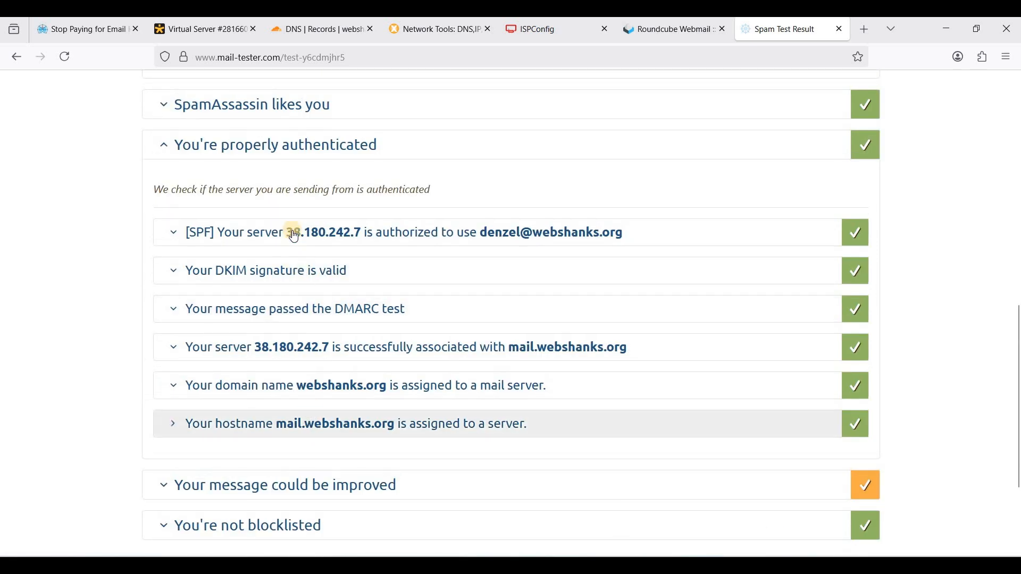
scroll(313, 324, up, 4)
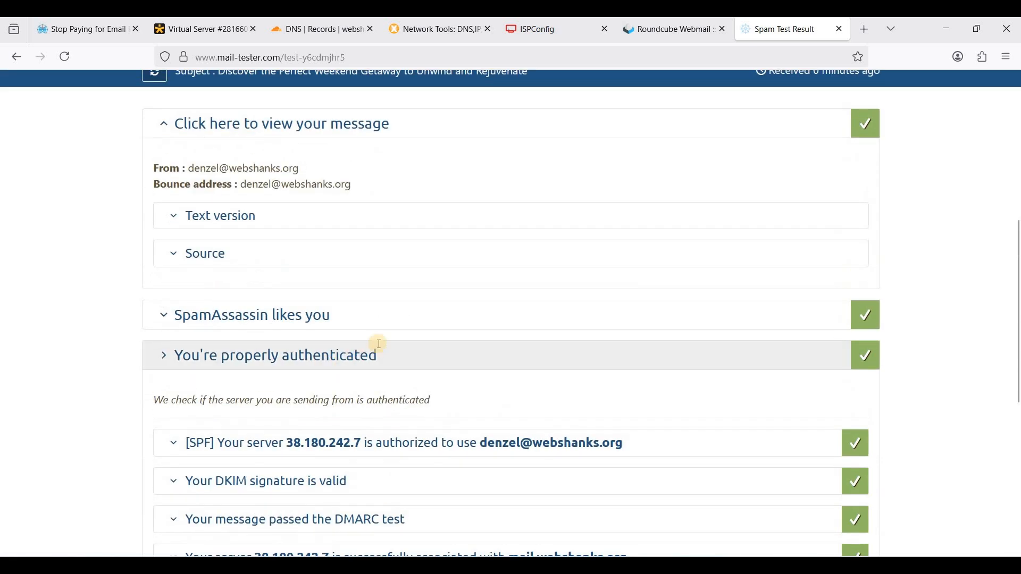
scroll(379, 344, up, 5)
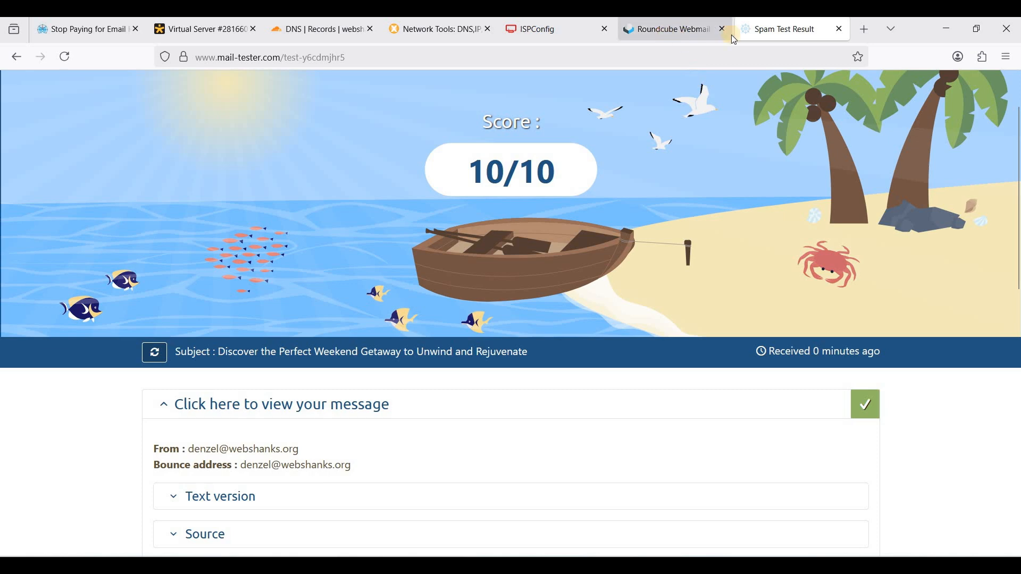
click(686, 31)
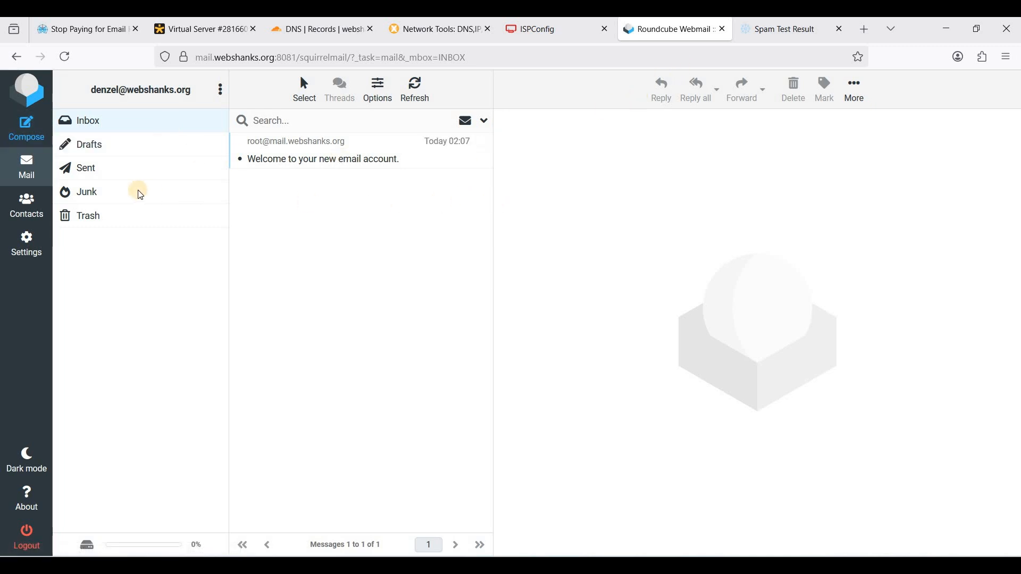
Compose a new email to the Gmail test address with the weekend-getaway text as the body
click(33, 142)
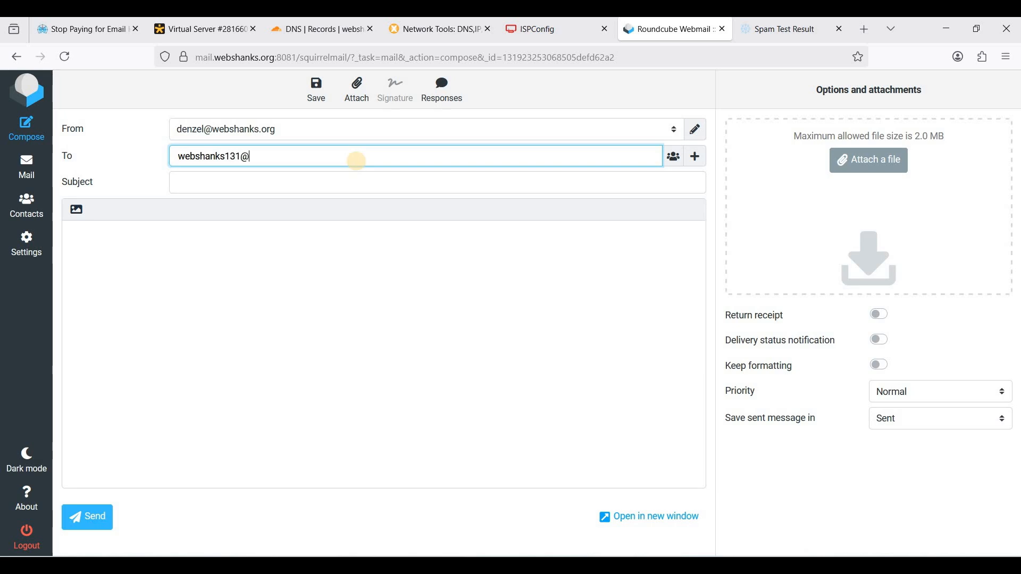
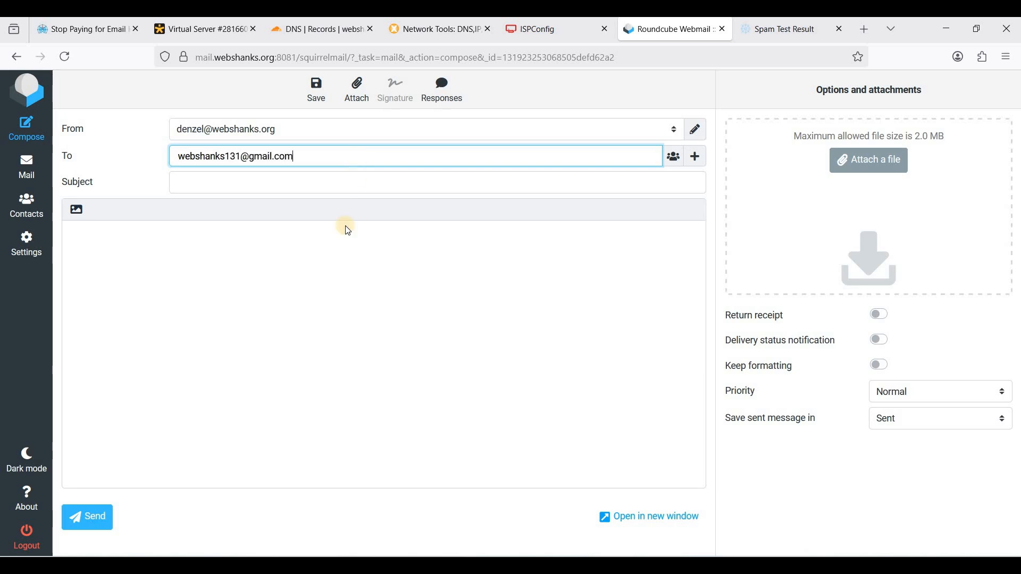
click(280, 264)
key(ctrl+v)
scroll(301, 261, up, 5)
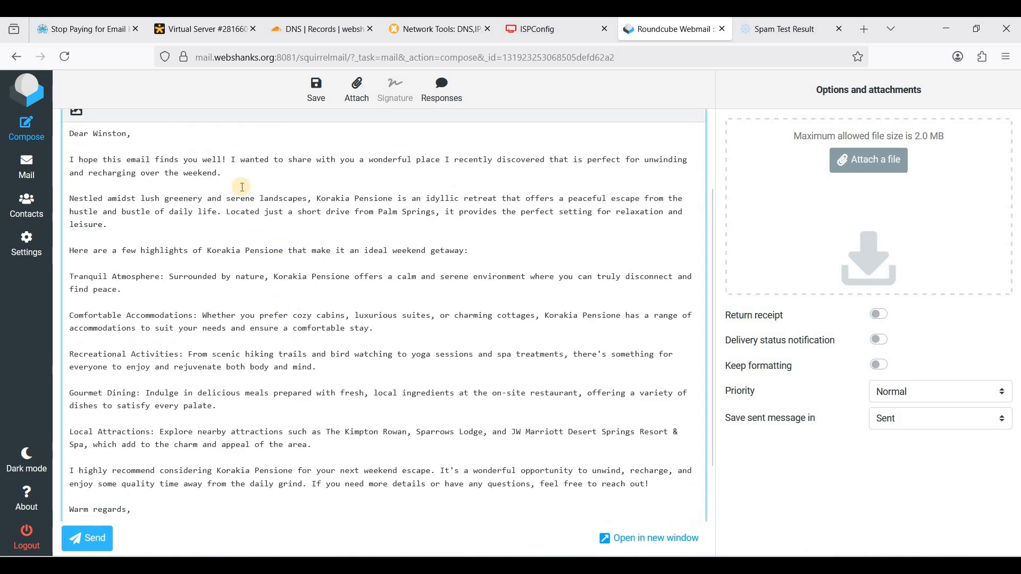
Set the subject to 'Discover the Perfect Weekend Getaway to Unwind and Rejuvenate' and send it
click(231, 184)
text(d)
key(Down)
key(Return)
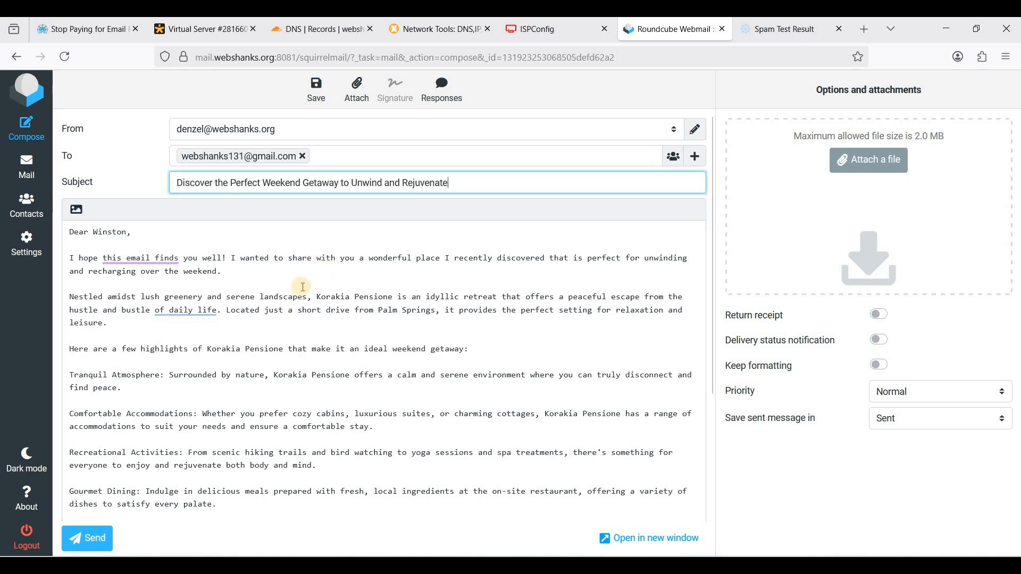
scroll(128, 466, down, 3)
click(91, 538)
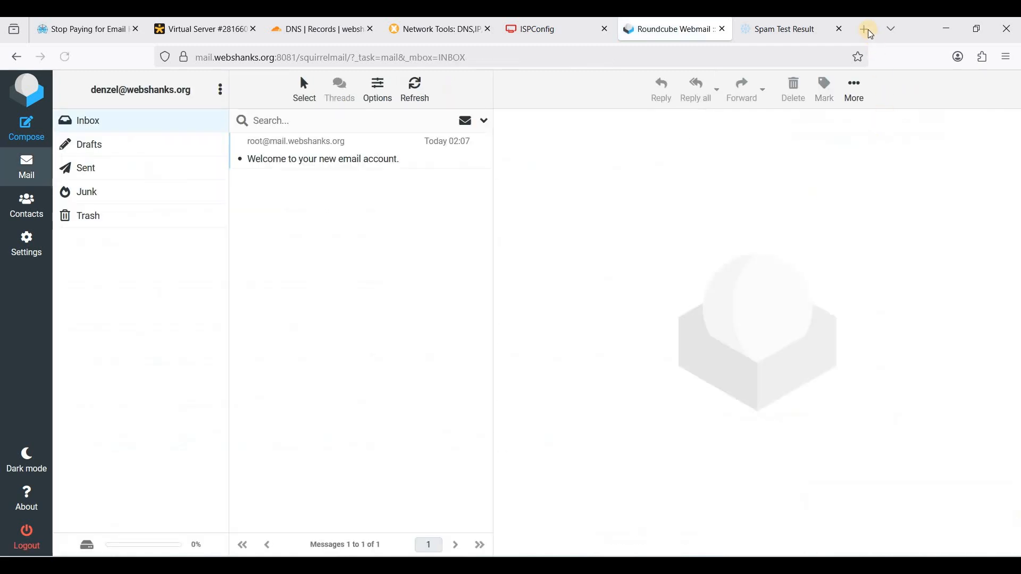
Load the Gmail inbox in a new browser tab
key(ctrl+t)
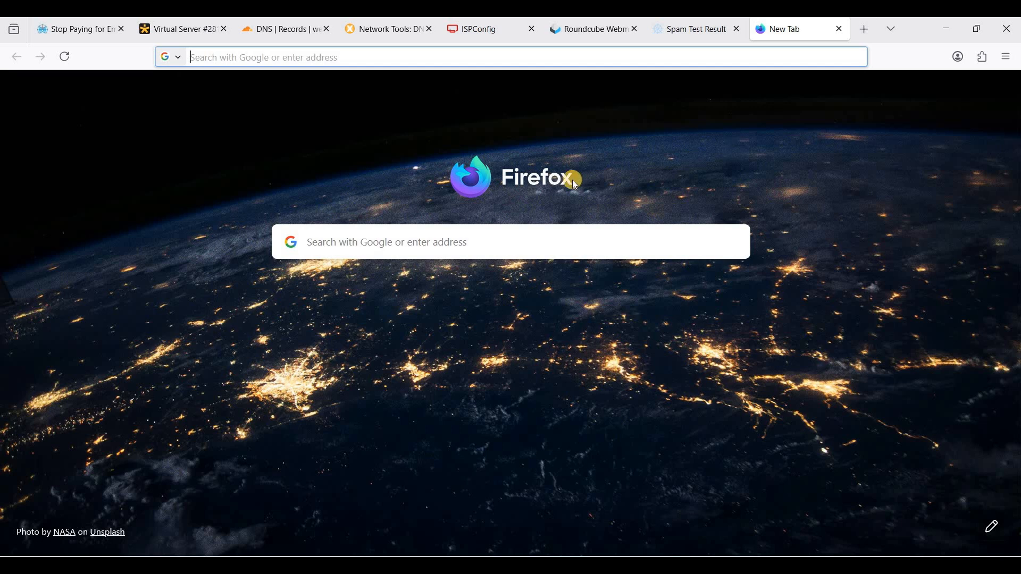
text(mail.google.com/mail/u/1/#inbox)
key(Return)
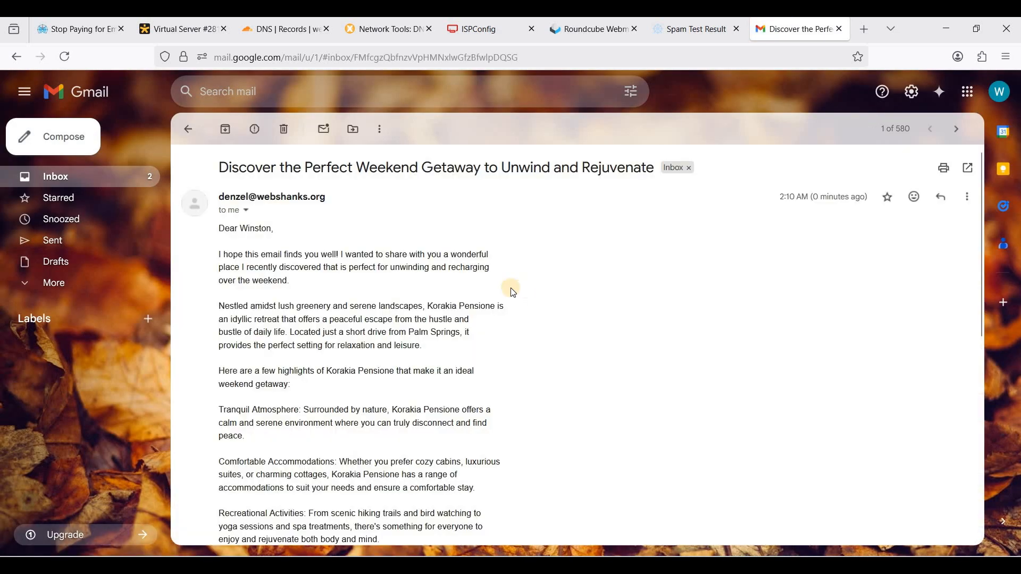
Reply 'Thank you so much for the info!' to the getaway email, then return to Roundcube
scroll(512, 290, down, 7)
scroll(512, 291, up, 7)
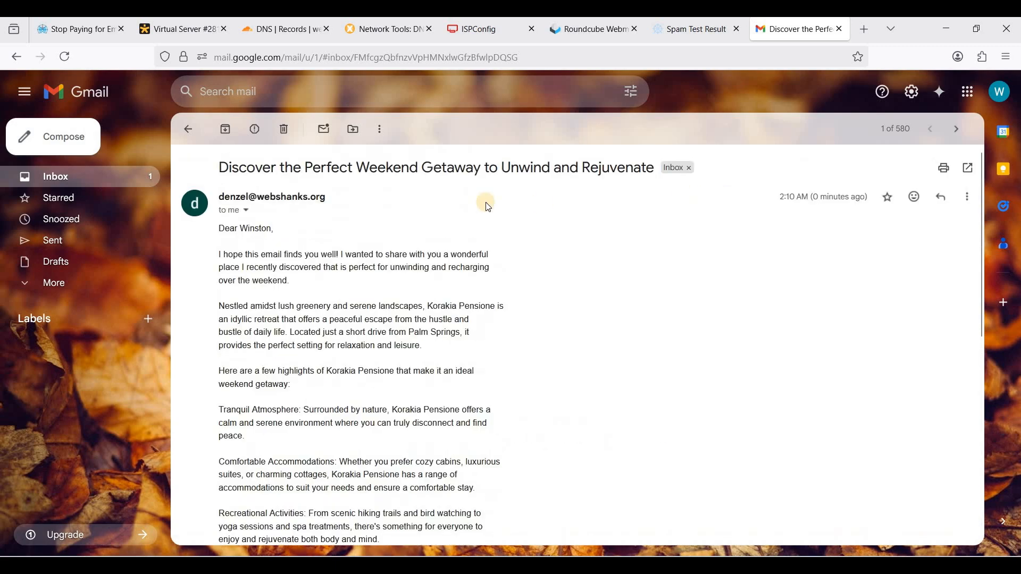
scroll(380, 266, down, 7)
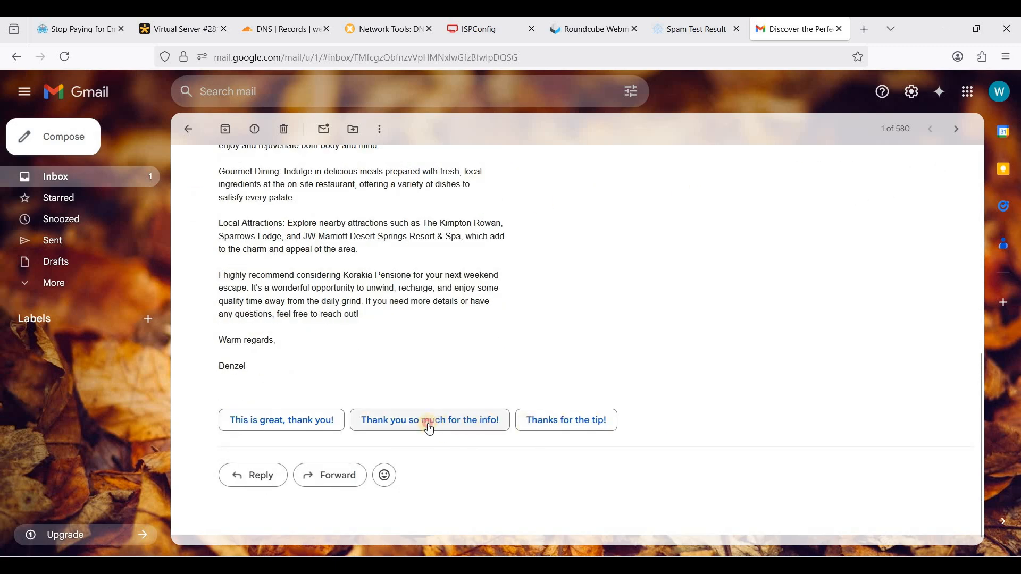
click(430, 422)
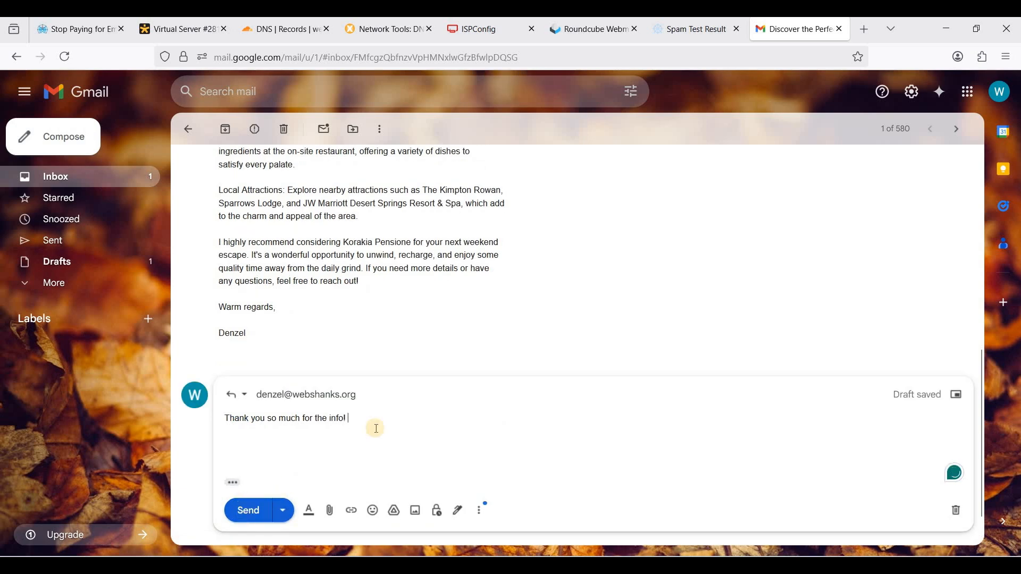
key(ctrl+Return)
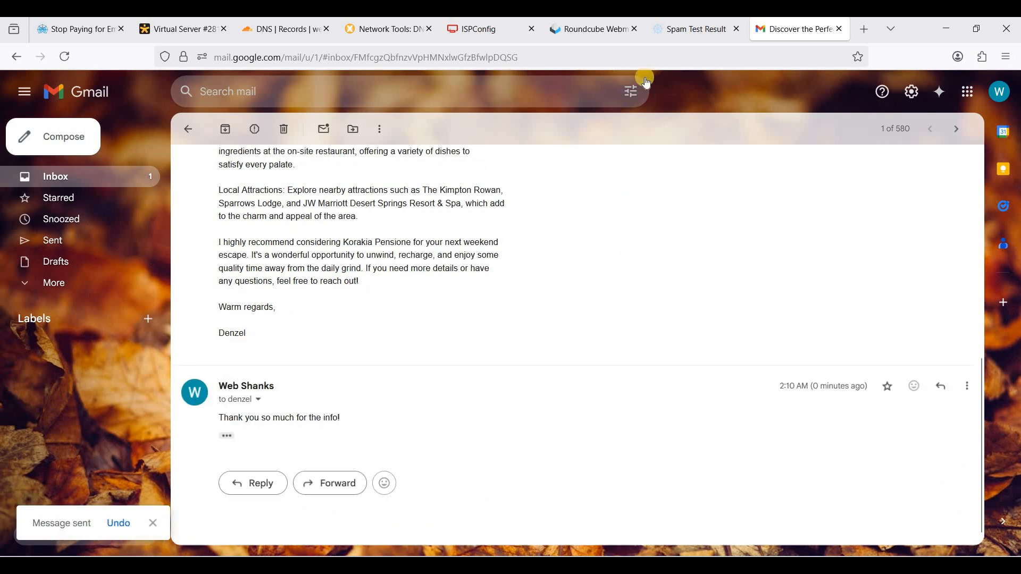
click(590, 31)
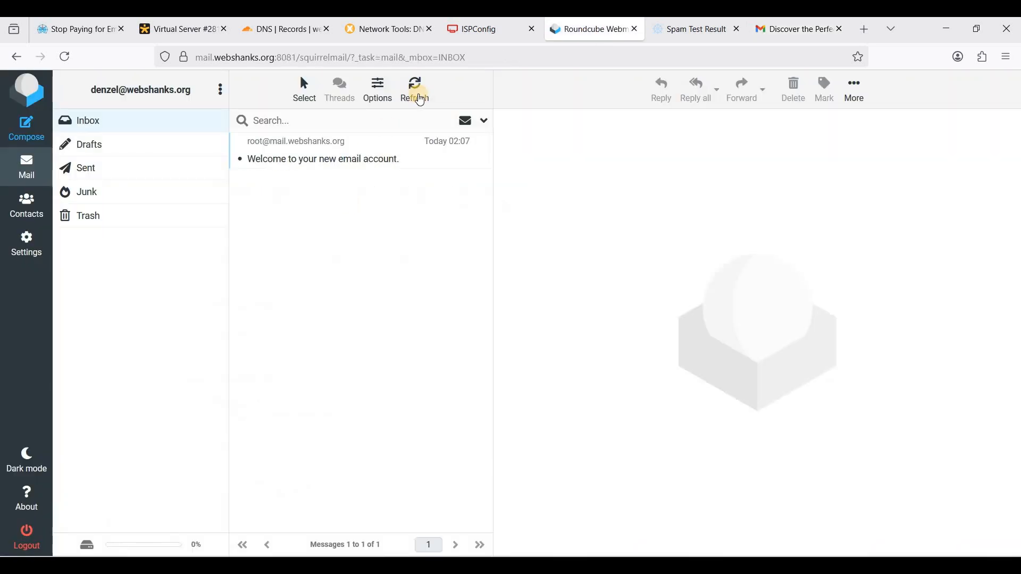
Open the 'Re: Discover the Perfect Weekend Getaway' reply and select its 'Thank you so much for the info!' line
click(419, 96)
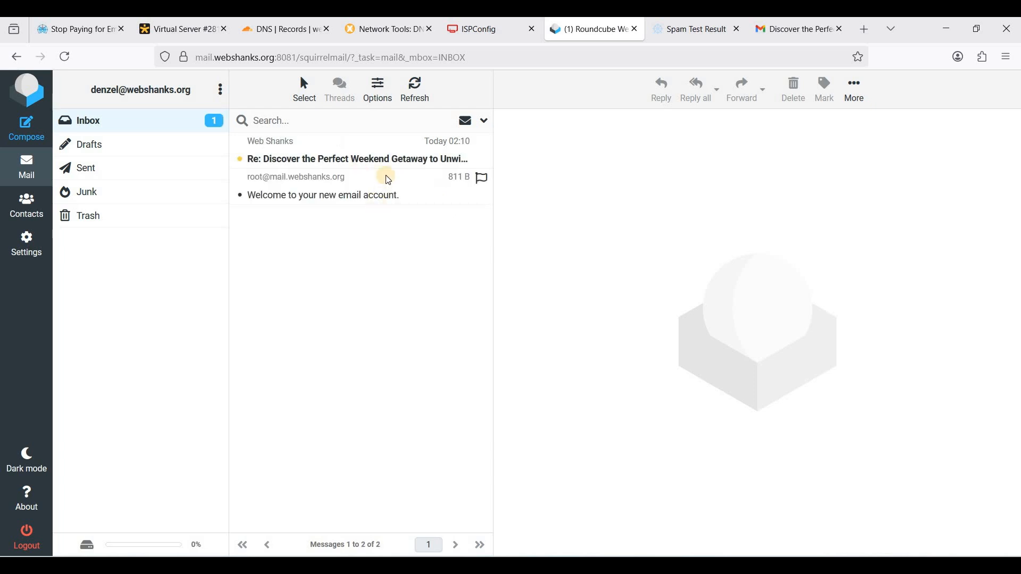
click(361, 160)
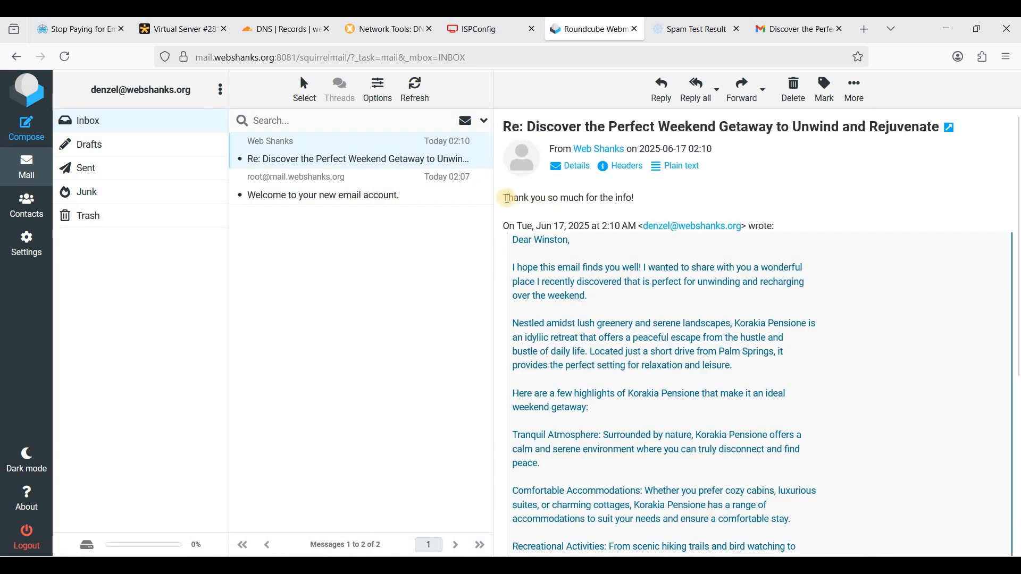
drag(631, 200, 505, 204)
click(508, 198)
triple_click(658, 200)
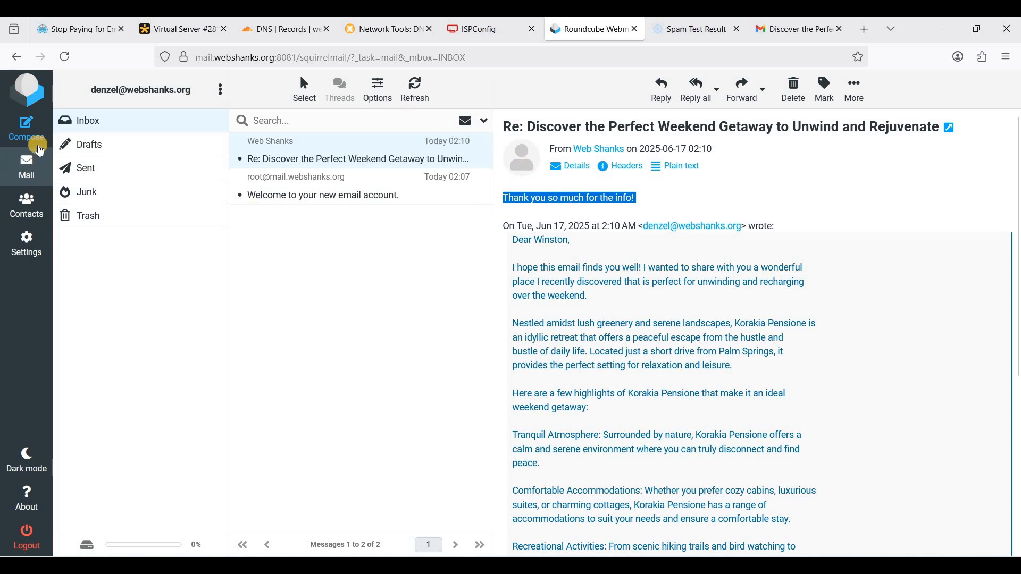
Address a new message to the AOL test address with the remembered 'Discover the Perfect Weekend Getaway' subject
click(35, 134)
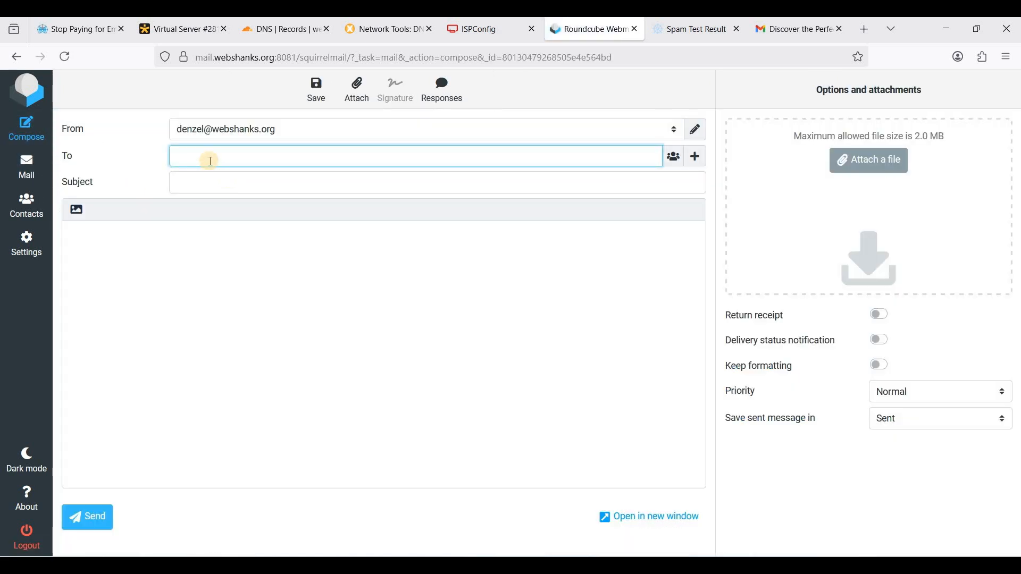
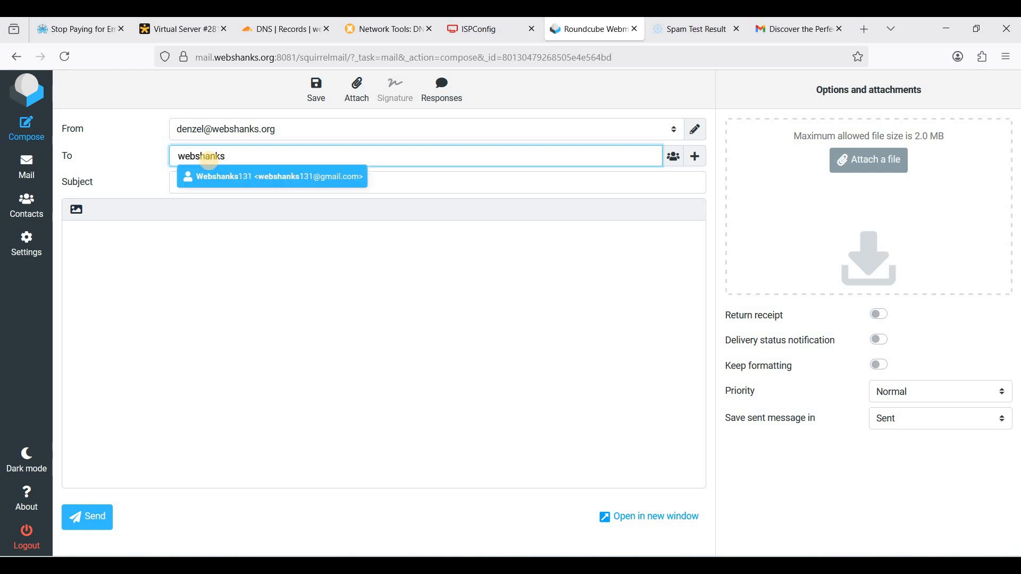
key(Tab)
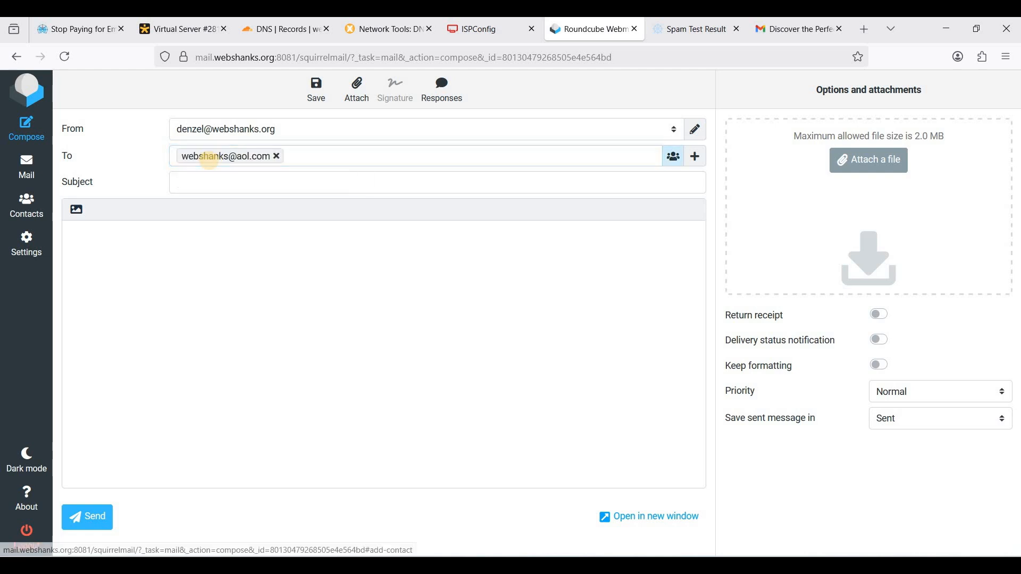
click(239, 189)
text(D)
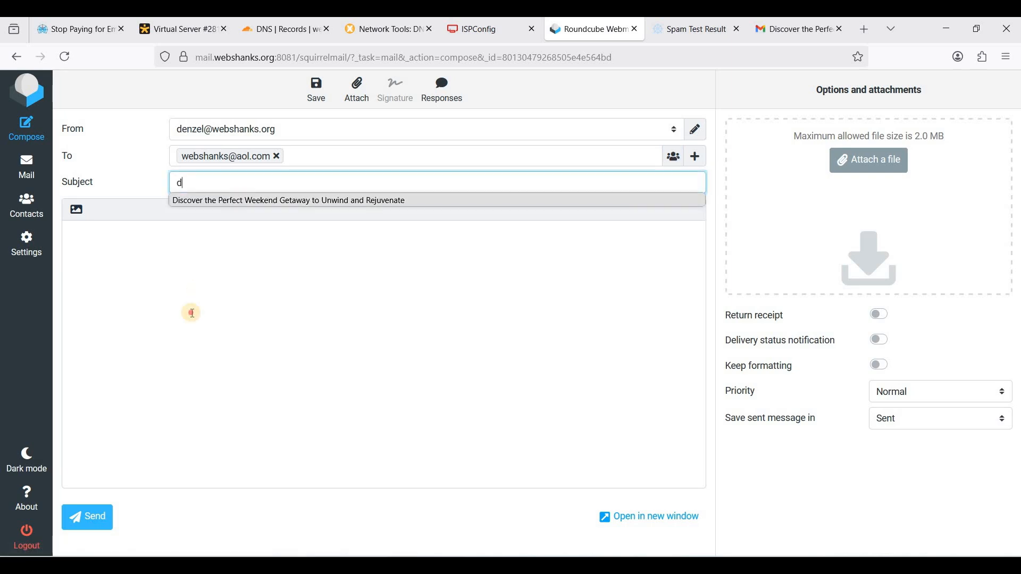
key(Down)
key(Return)
Paste the weekend getaway email body and send the message
click(296, 301)
key(ctrl+v)
scroll(293, 304, up, 3)
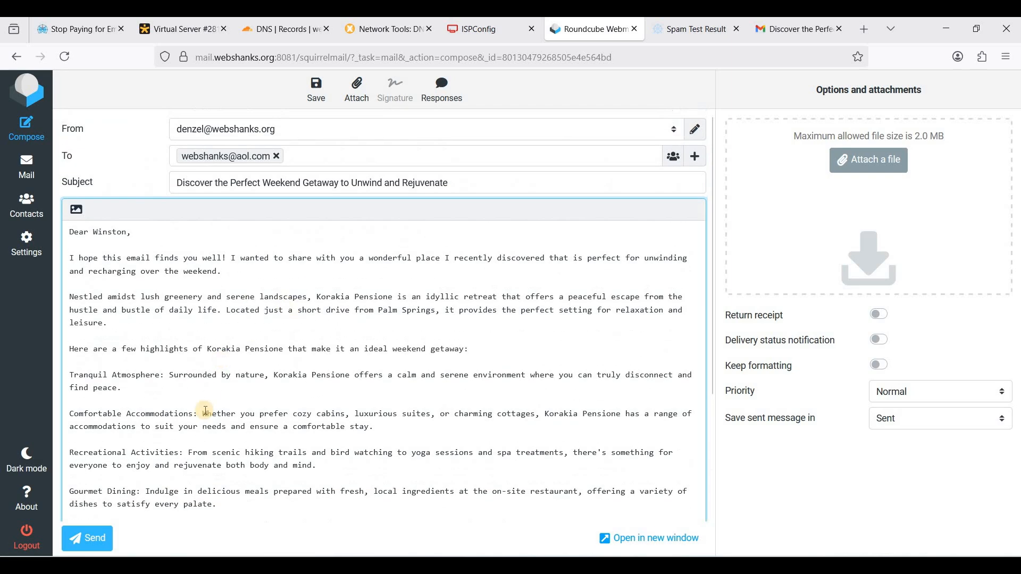
scroll(204, 409, down, 3)
scroll(186, 388, up, 3)
click(89, 539)
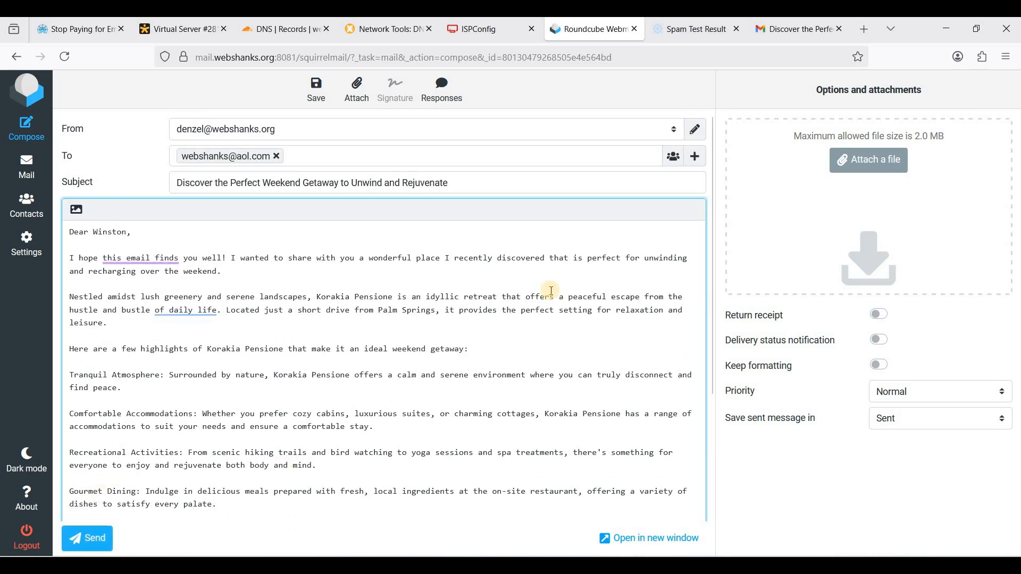
Load aolmail.com in a new tab and open the weekend getaway email from the inbox
click(865, 29)
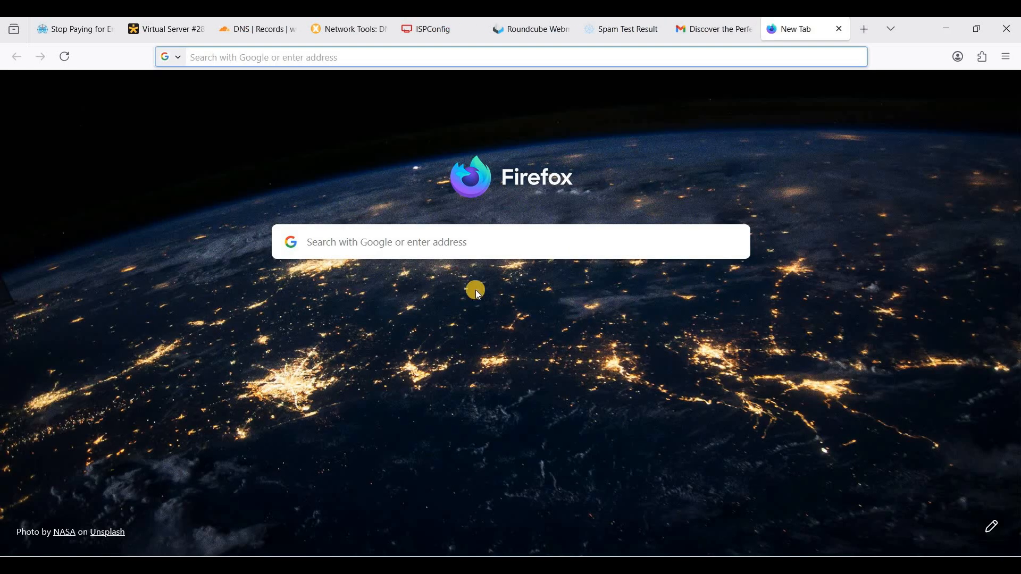
text(aolmail.com)
key(Return)
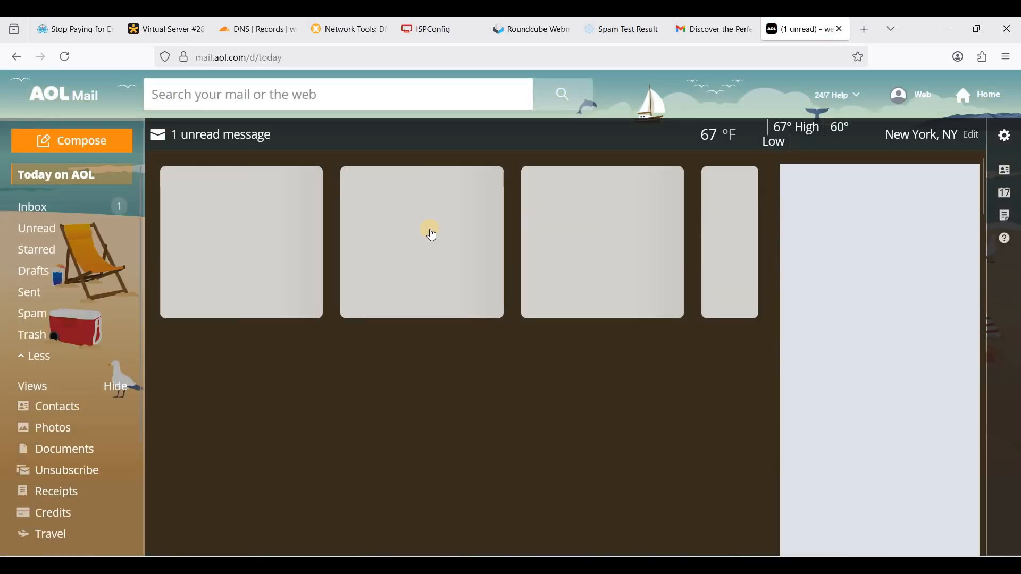
click(80, 210)
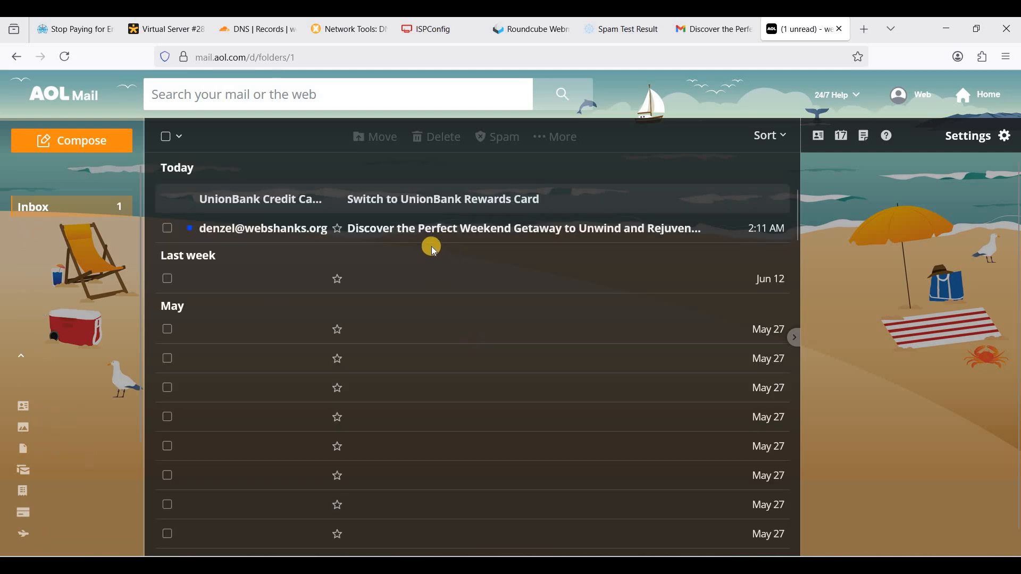
click(485, 227)
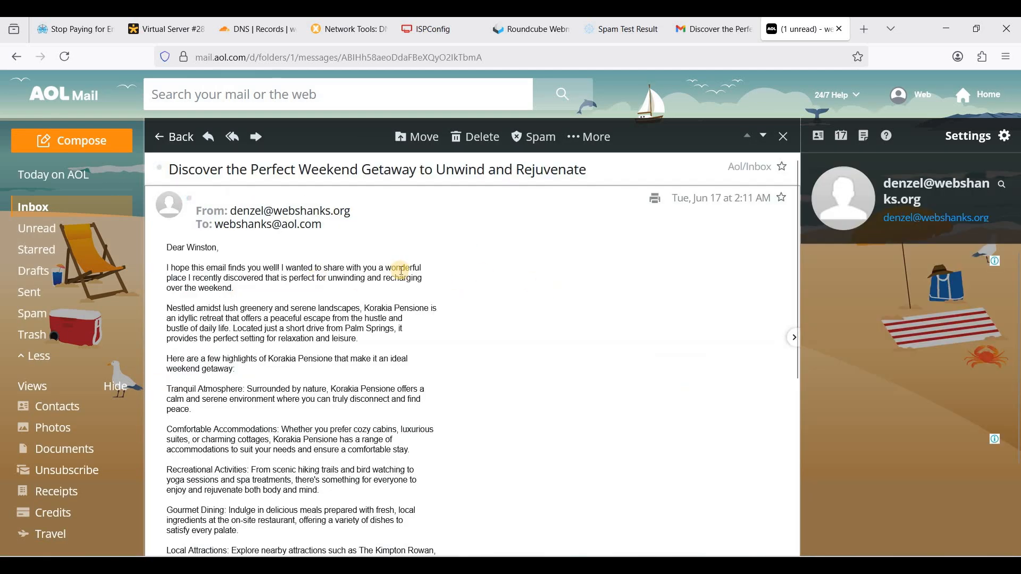
scroll(367, 273, down, 5)
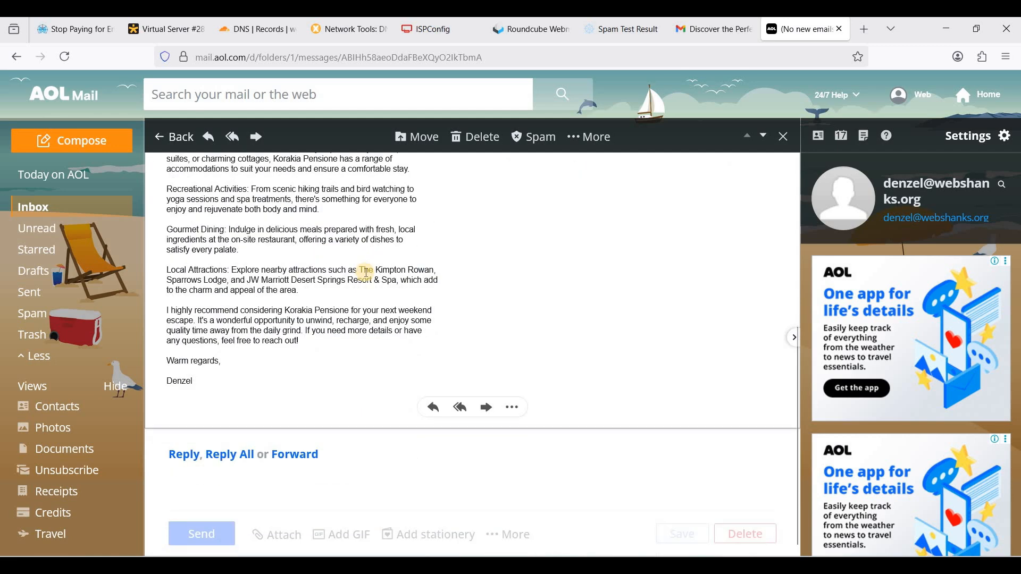
scroll(383, 268, up, 5)
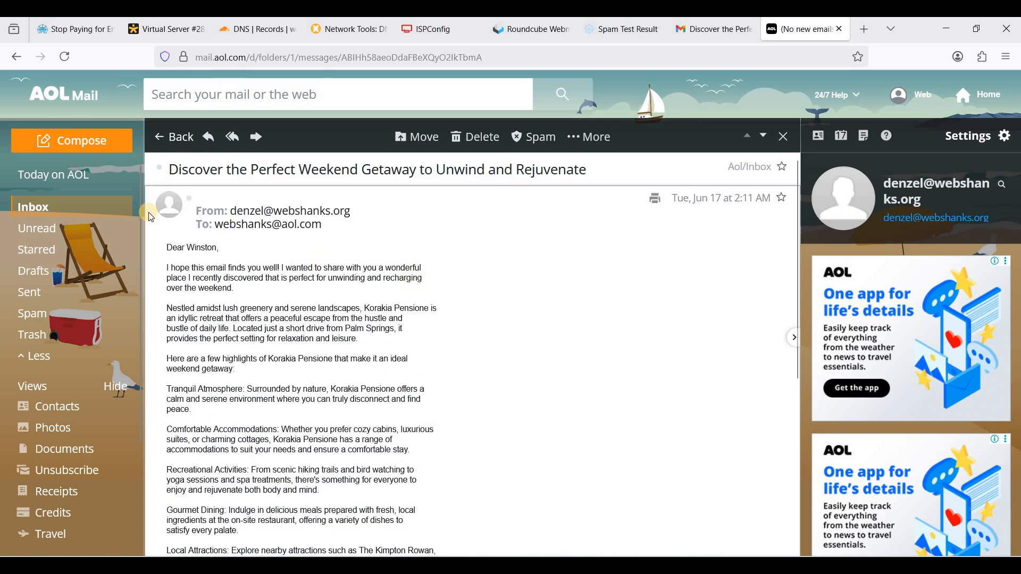
Reopen the getaway email to read through its body, then return to the webshanks ISPConfig guide
click(64, 207)
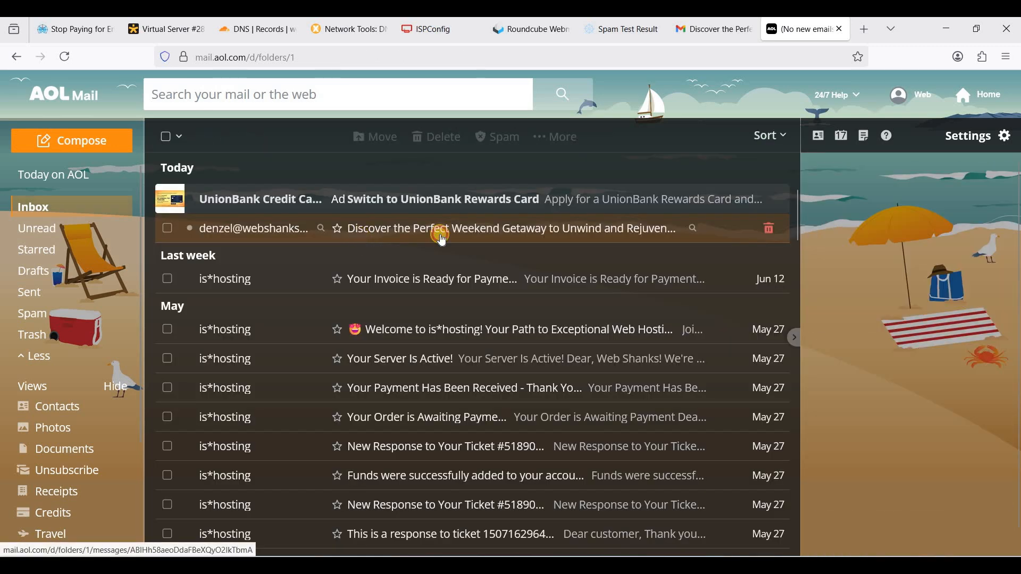
click(442, 237)
scroll(332, 271, down, 5)
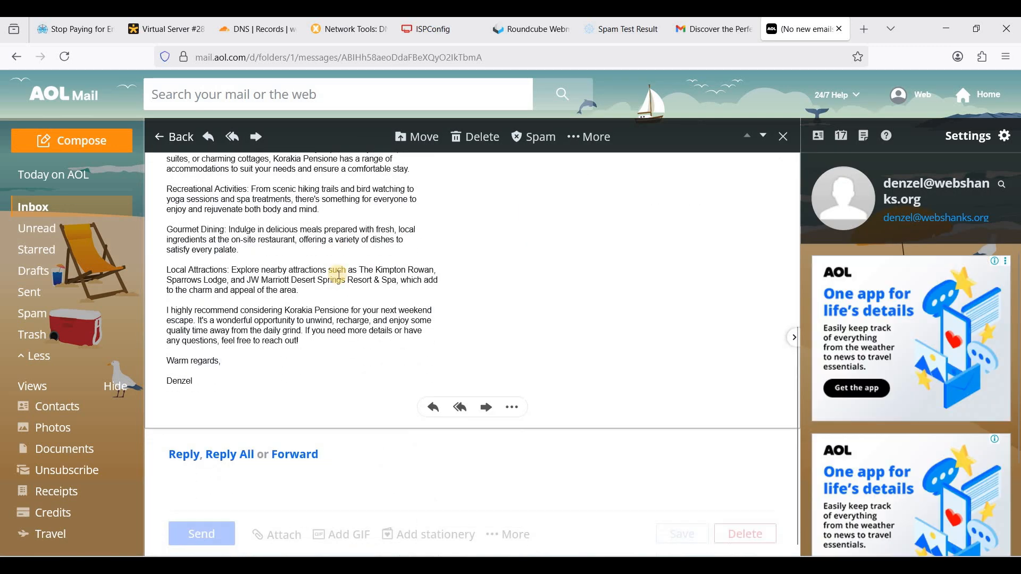
scroll(339, 275, up, 5)
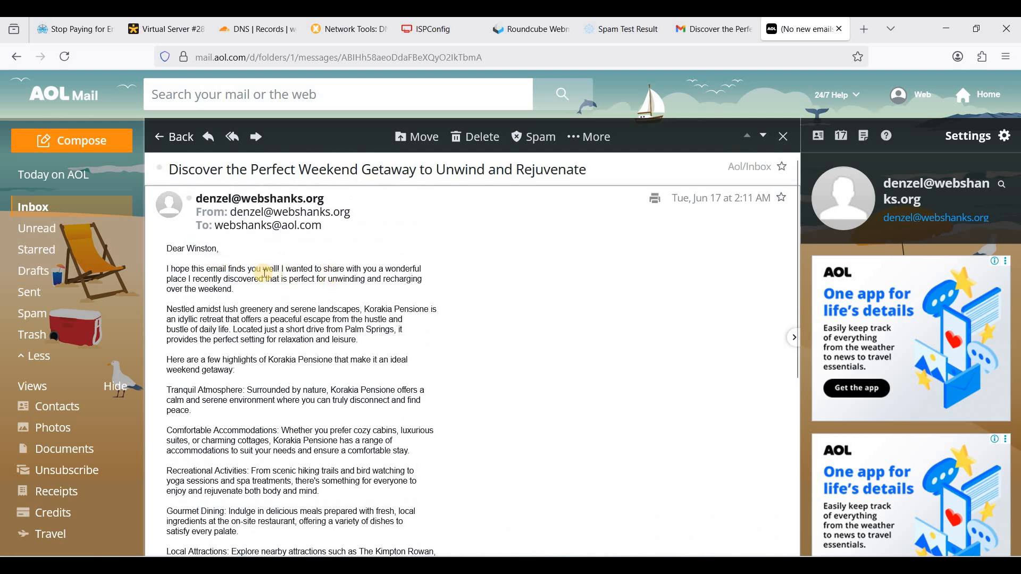
drag(172, 249, 234, 290)
click(372, 270)
scroll(384, 279, down, 5)
scroll(442, 299, up, 4)
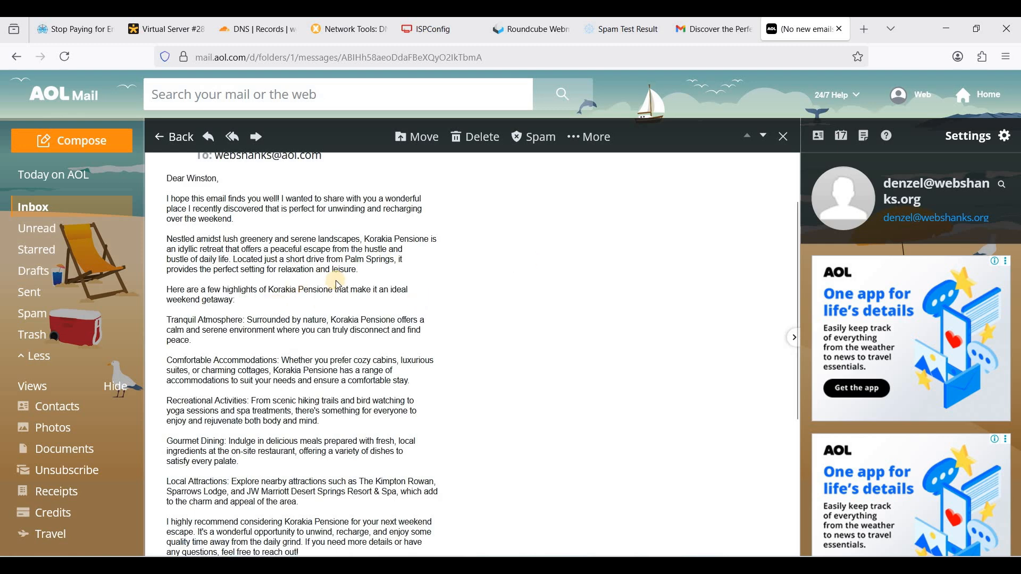
scroll(339, 284, up, 2)
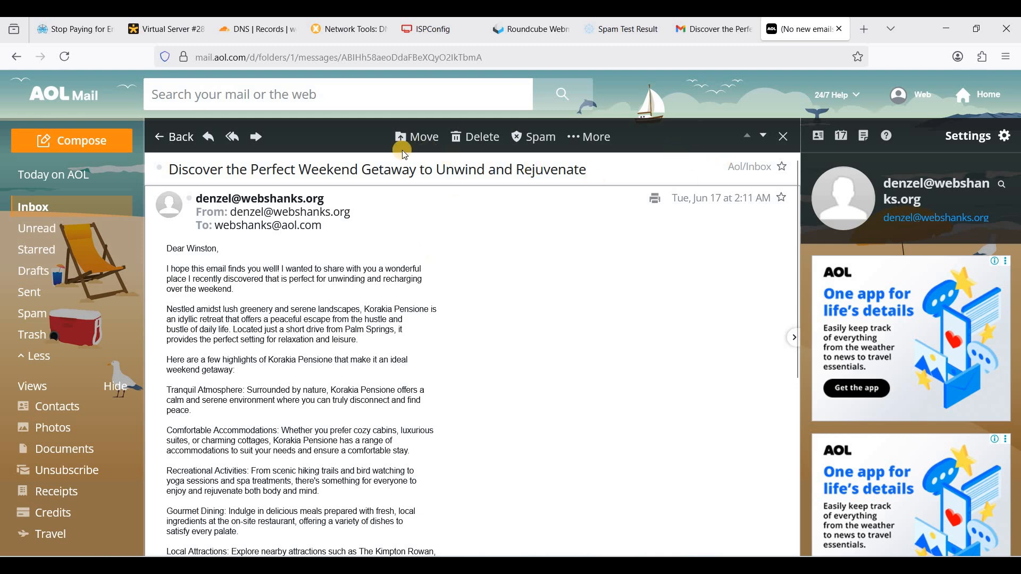
scroll(413, 274, down, 2)
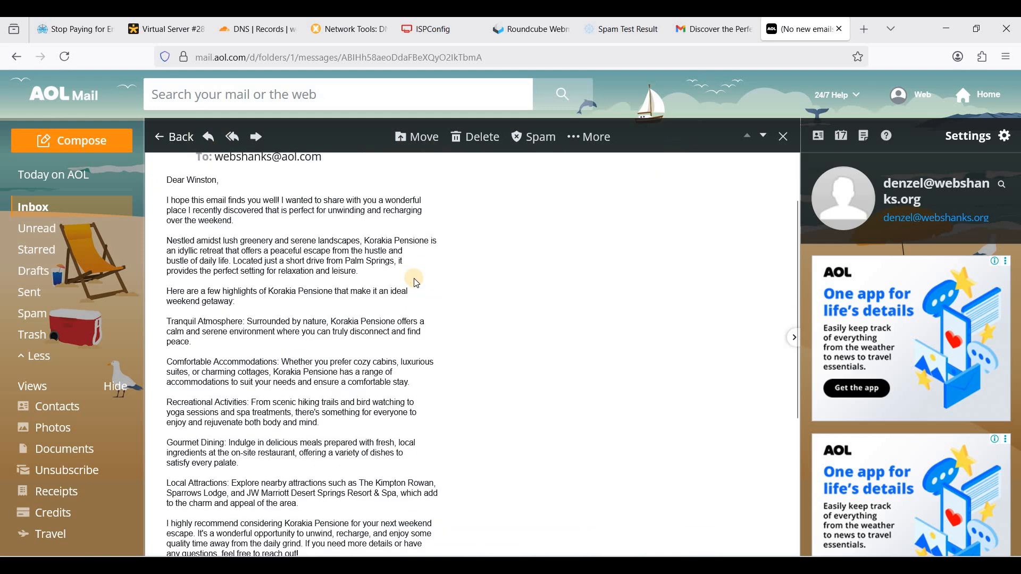
scroll(516, 312, down, 2)
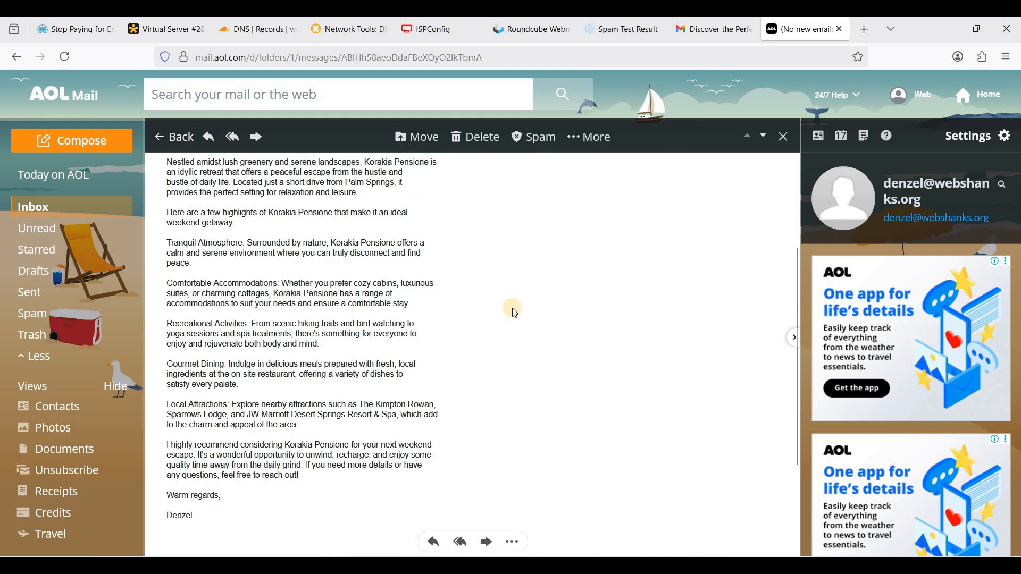
click(75, 38)
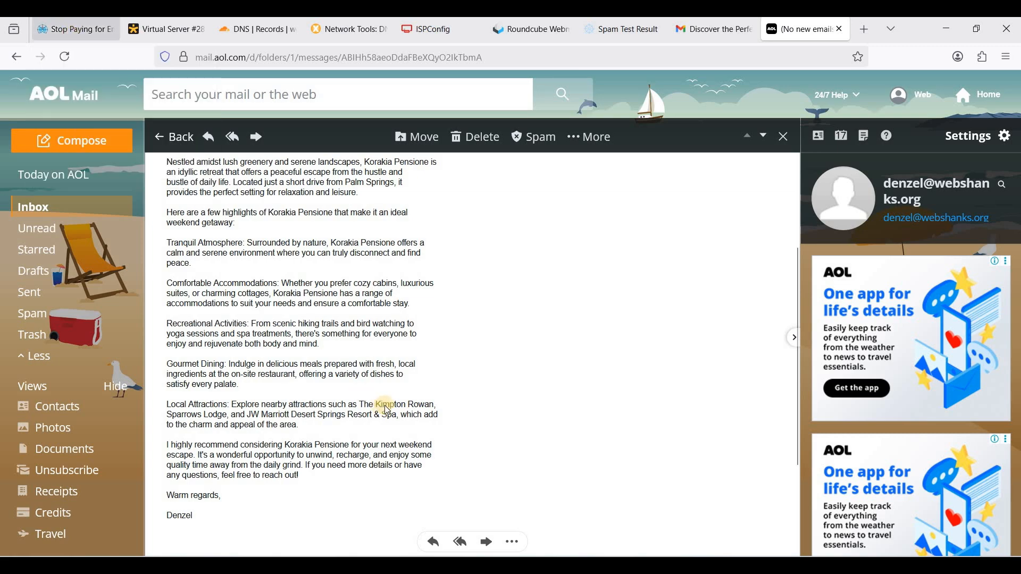
scroll(383, 401, down, 15)
Review the guide's IMAP and SMTP client settings, then go back to the delivered AOL email
scroll(298, 319, up, 6)
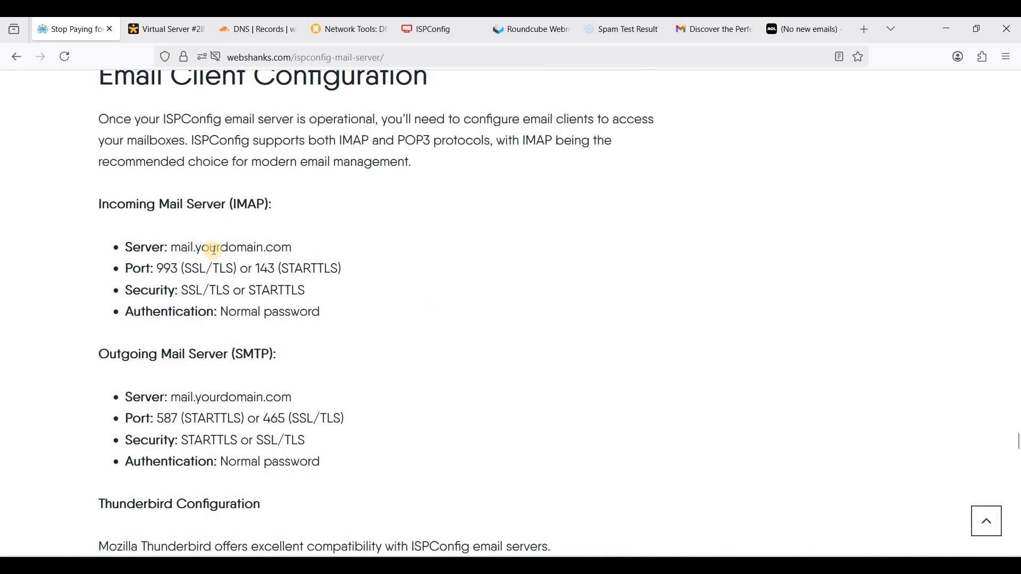
scroll(288, 292, up, 2)
scroll(261, 250, down, 1)
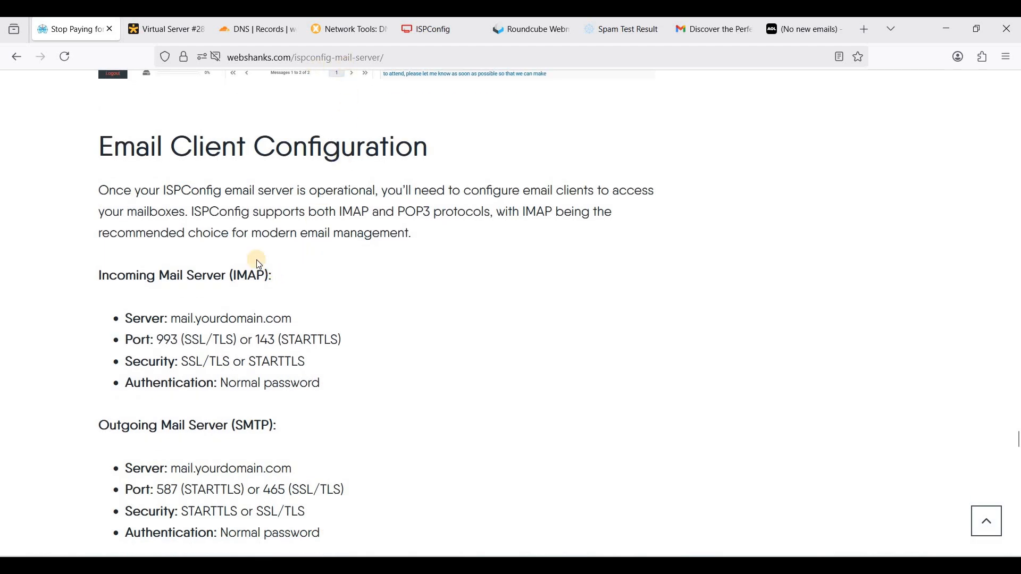
scroll(258, 260, down, 2)
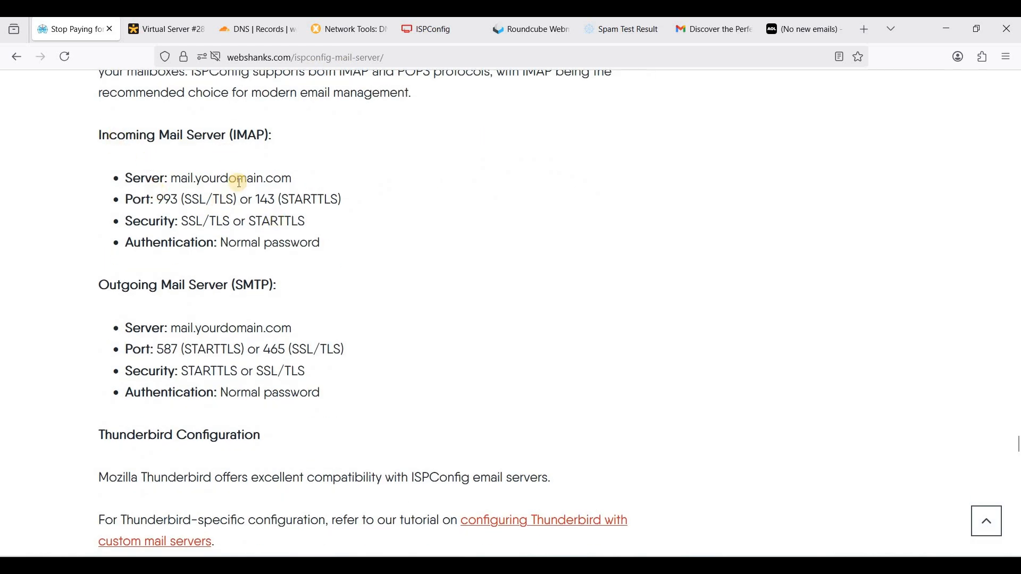
click(804, 32)
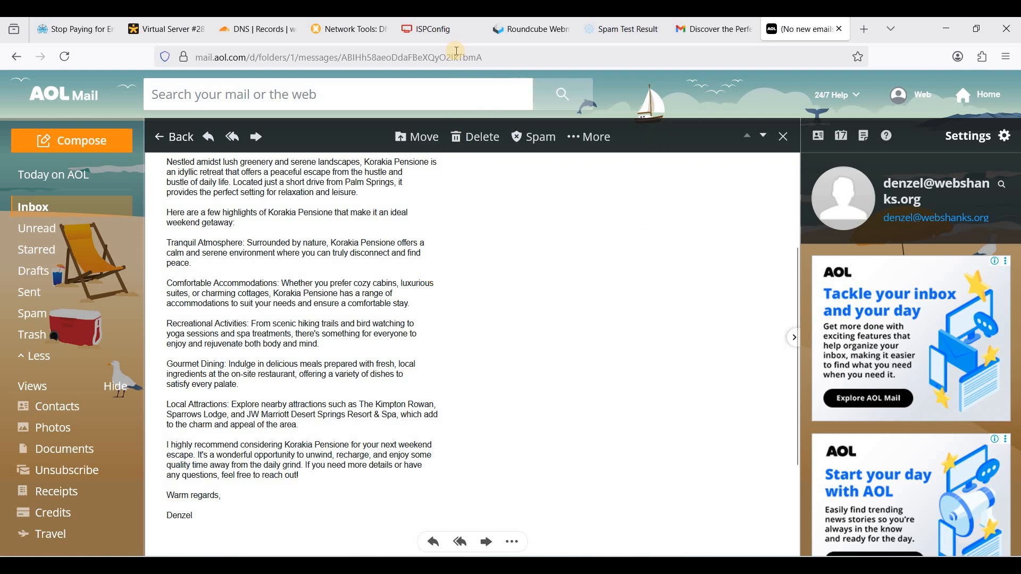
Show ISPConfig's Mailbox list of both webshanks.org mailboxes, glancing at the AOL and Roundcube tabs between
click(433, 30)
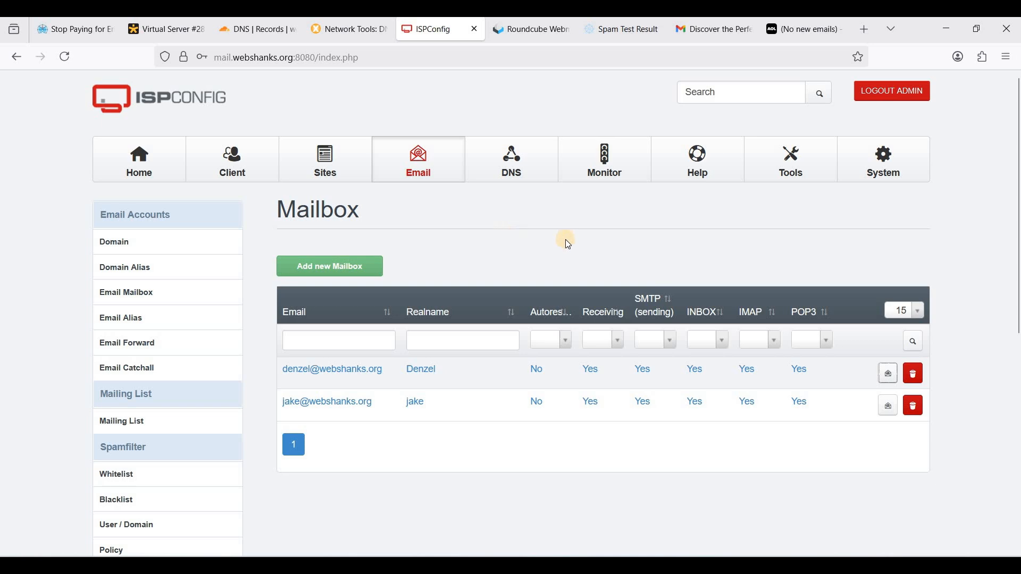
click(809, 32)
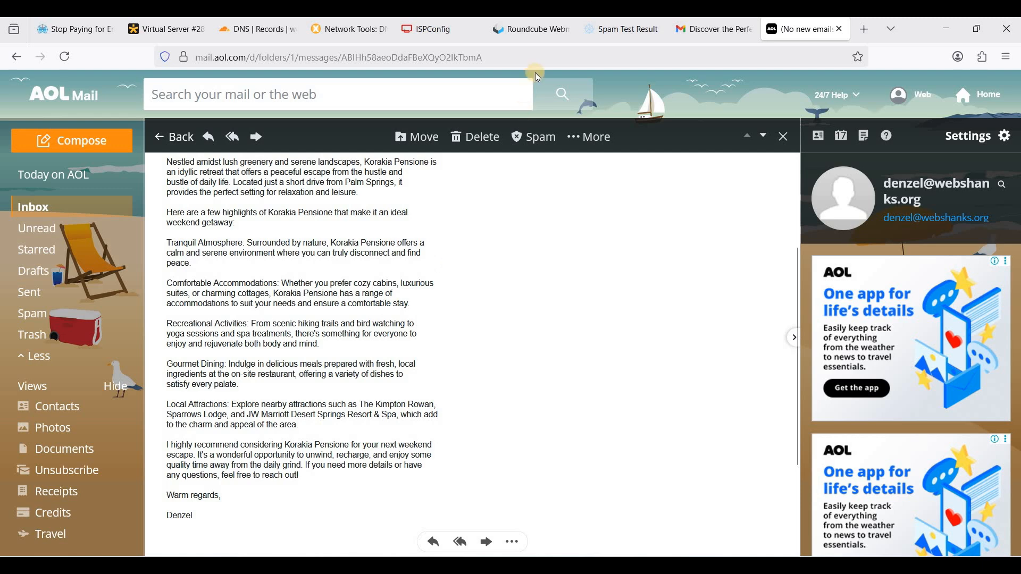
click(522, 33)
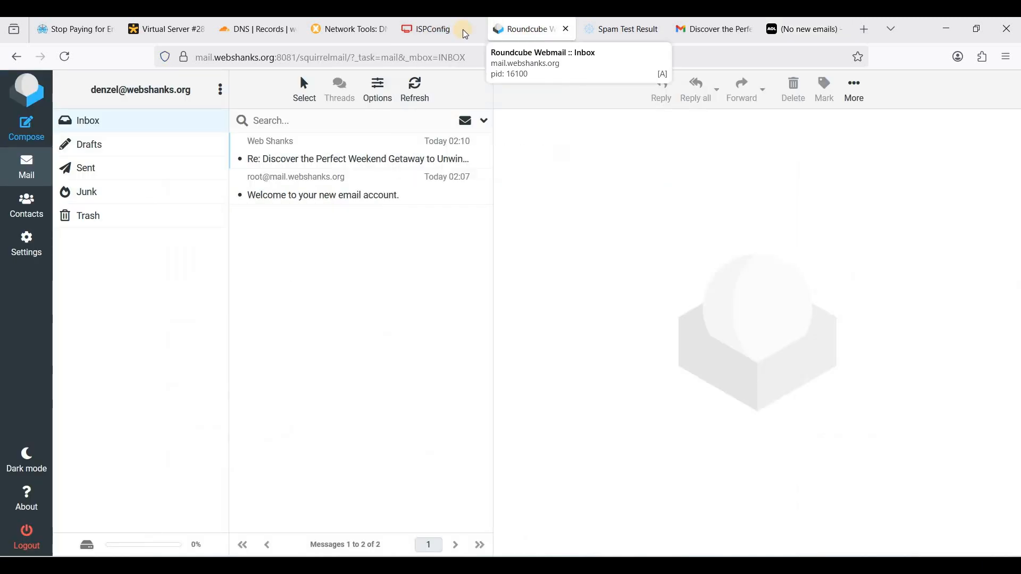
click(441, 31)
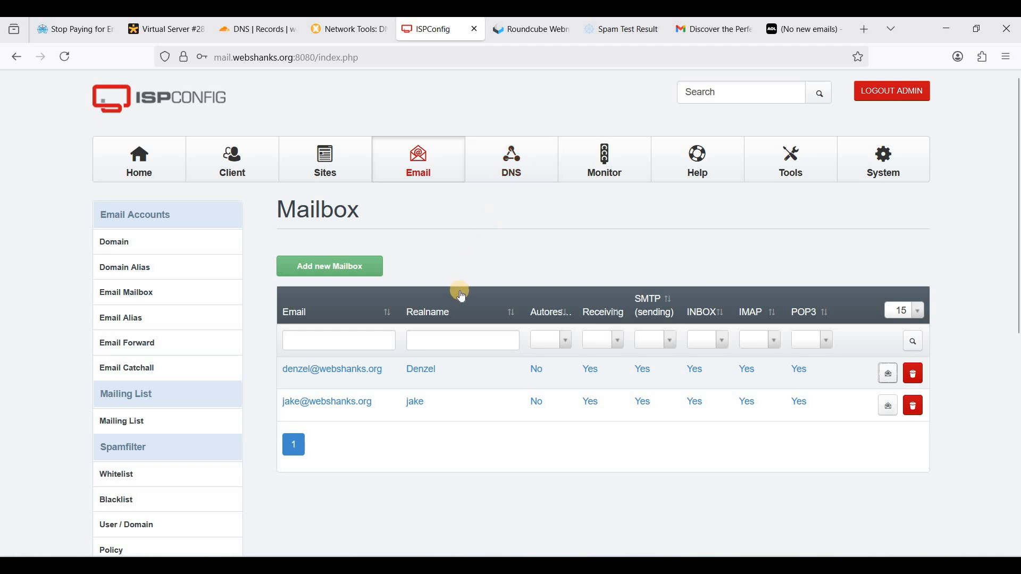